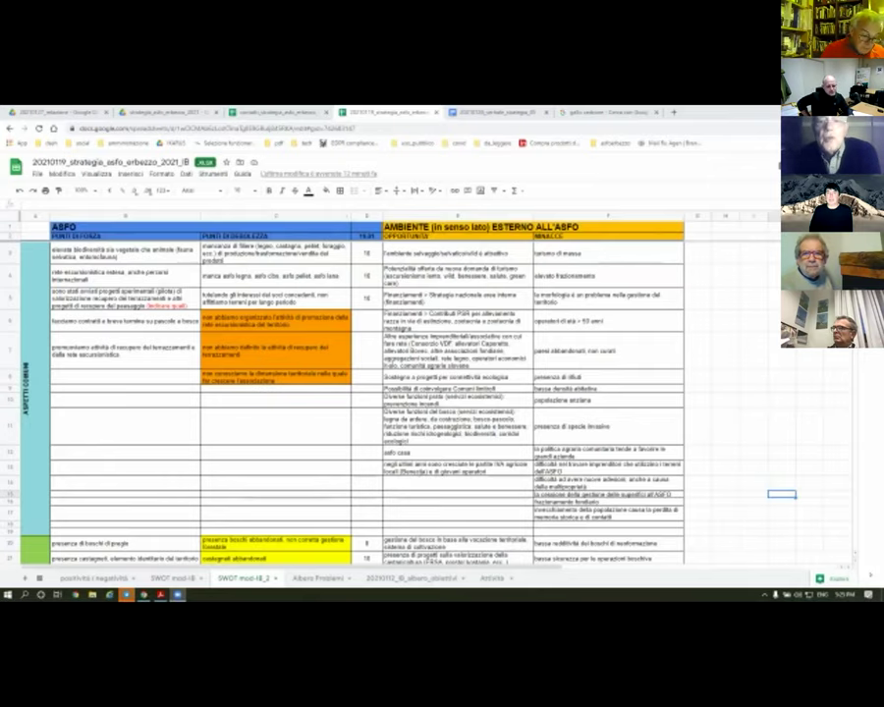
# Step: Move the 20210126_verbale_strategia_05 minutes document to be the first of the open browser tabs
pyautogui.hotkey('ctrl', 'Tab')
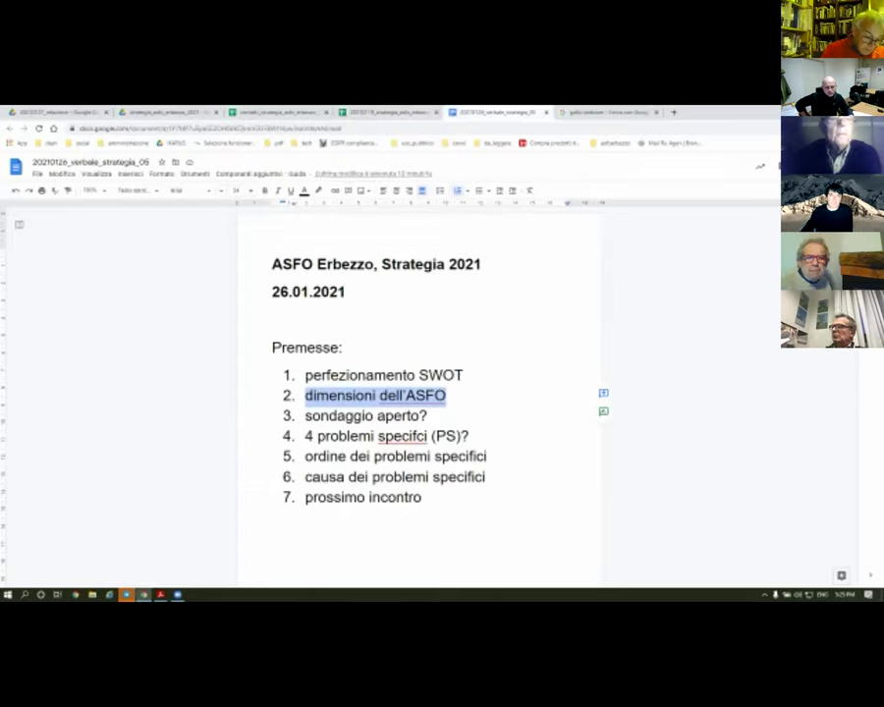
pyautogui.hotkey('ctrl', 'shift', 'pageup')
pyautogui.hotkey('ctrl', 'shift', 'pageup')
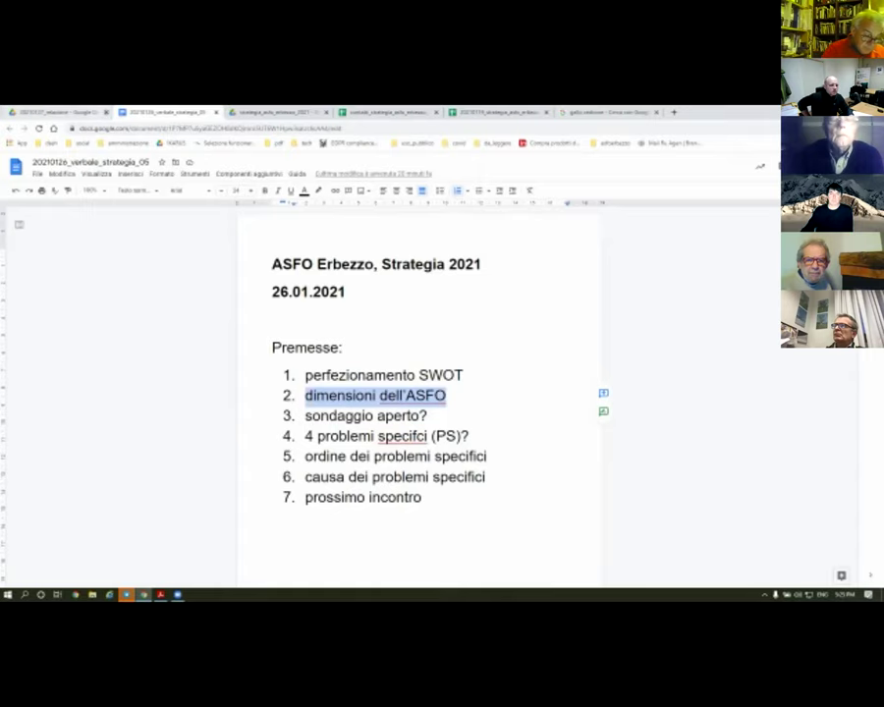
pyautogui.hotkey('ctrl', 'shift', 'pageup')
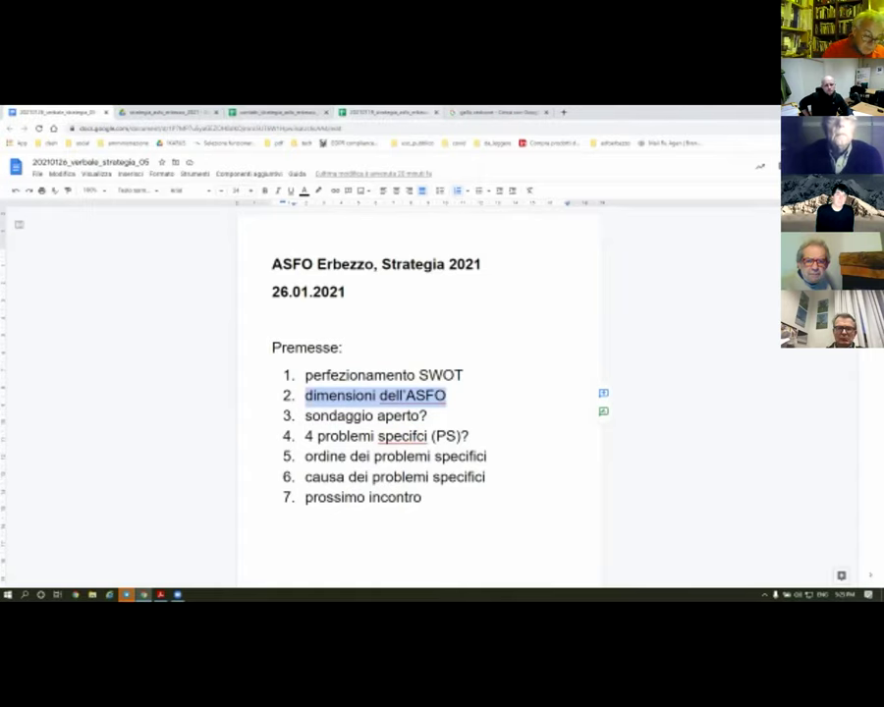
# Step: Reset the orange fill on the three weakness cells C6 to C8 in the Aspetti comuni section of the SWOT sheet
pyautogui.hotkey('ctrl', 'Tab')
pyautogui.hotkey('ctrl', 'Tab')
pyautogui.hotkey('ctrl', 'Tab')
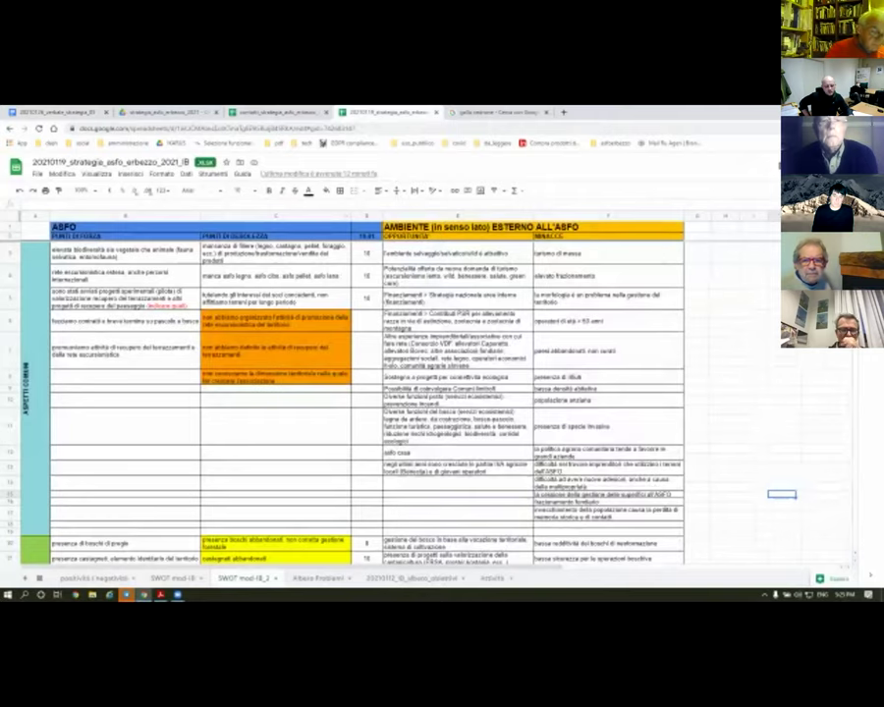
pyautogui.click(275, 321)
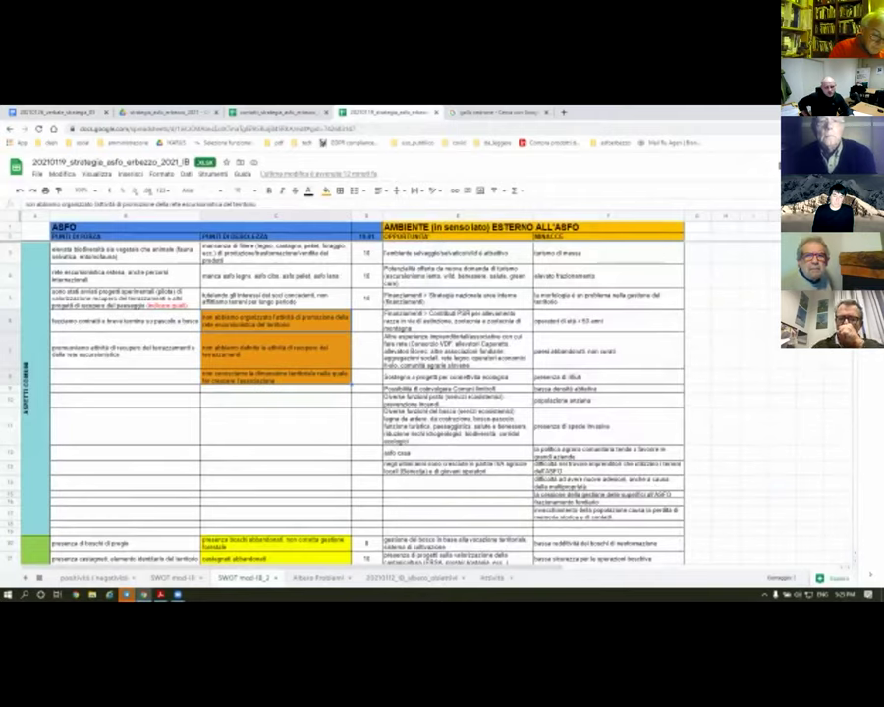
pyautogui.click(326, 191)
pyautogui.click(355, 238)
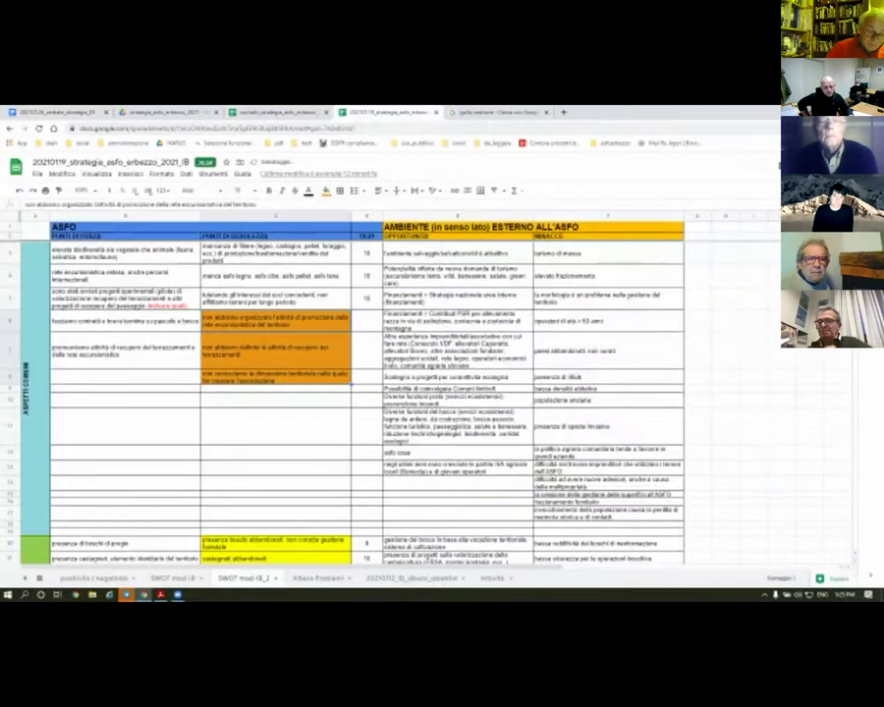
pyautogui.click(326, 190)
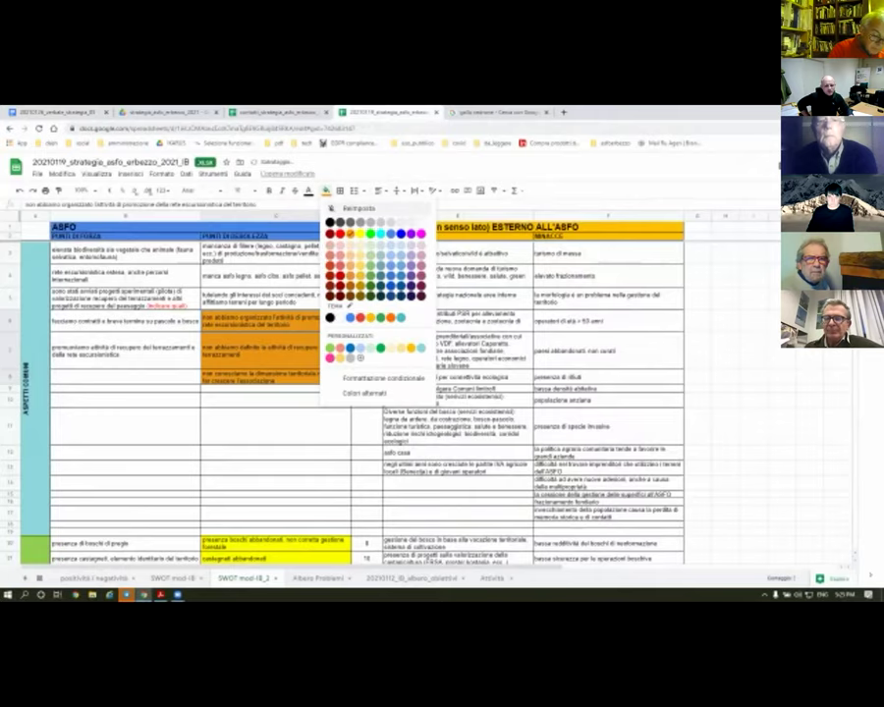
pyautogui.click(354, 207)
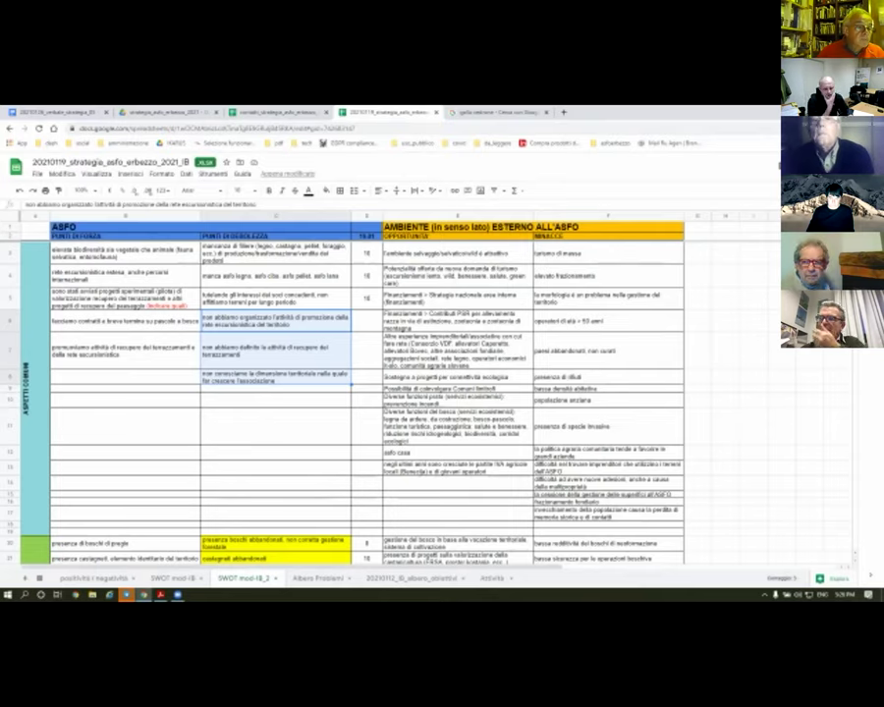
# Step: Look through the Bosco/Castagno, Prato/Coltivo/Pascolo and Organizzazione sections of the SWOT sheet
pyautogui.click(366, 253)
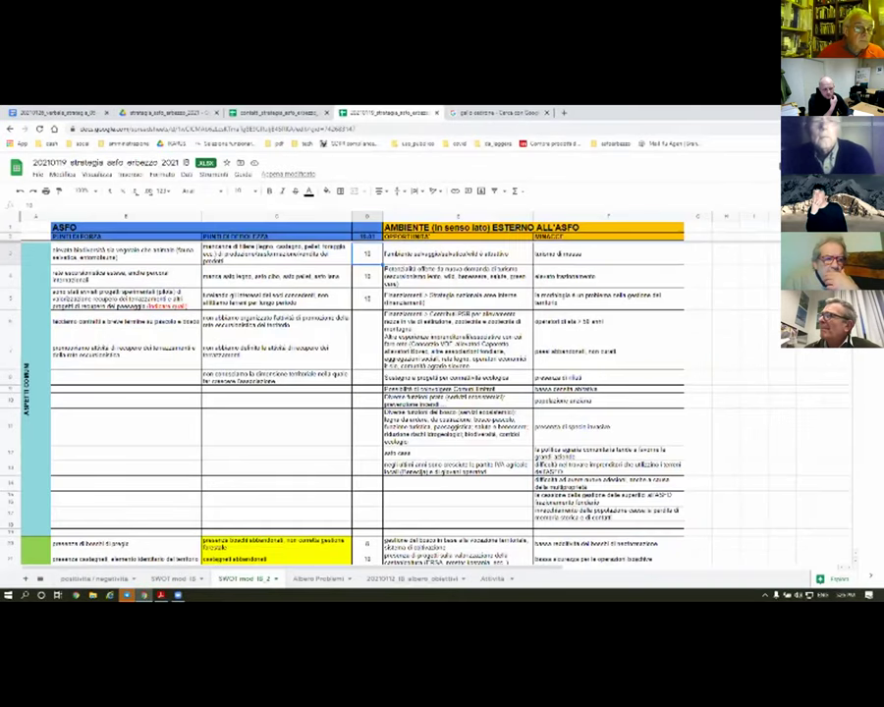
pyautogui.scroll(-5, 393, 393)
pyautogui.scroll(-1, 343, 392)
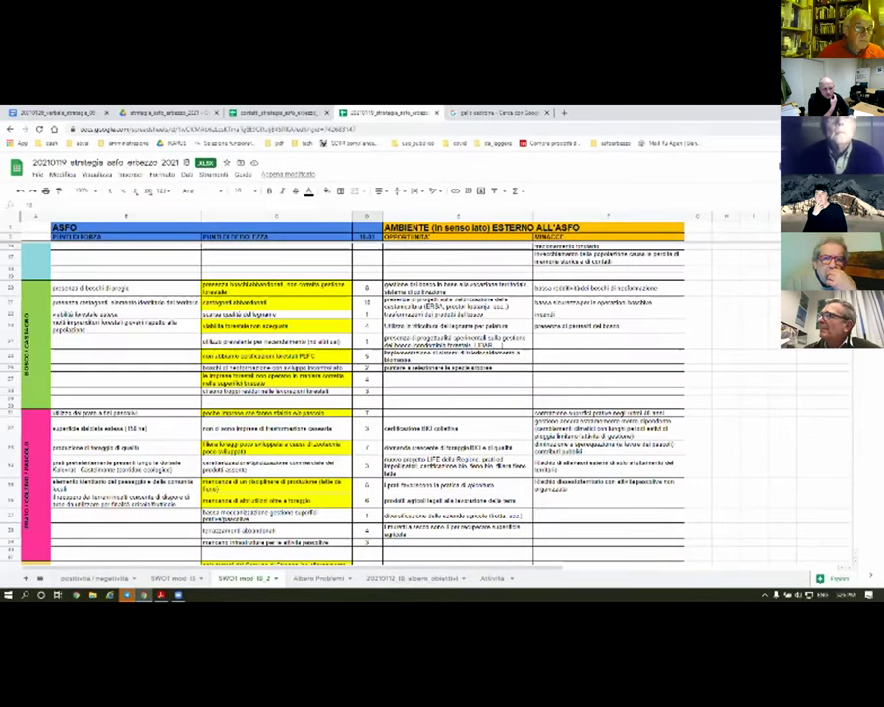
pyautogui.scroll(-5, 353, 393)
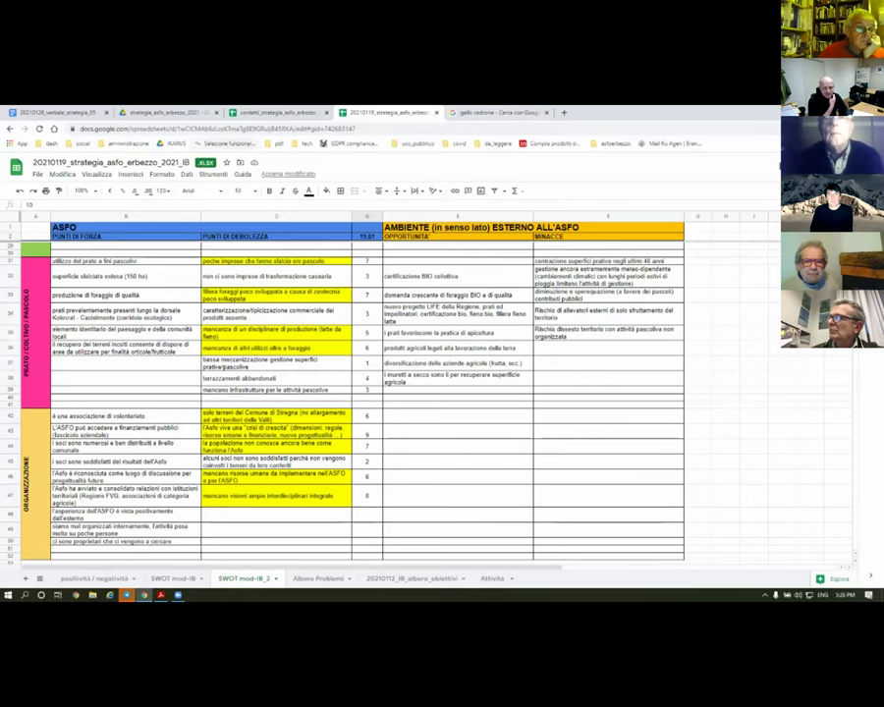
# Step: In the contatti_strategia_asfo_erbezzo_2021 sheet, enter 1 for the Regione FVG - Servizio Biodiversità contact on 26 gennaio and fill the cell green
pyautogui.hotkey('ctrl', 'shift', 'Tab')
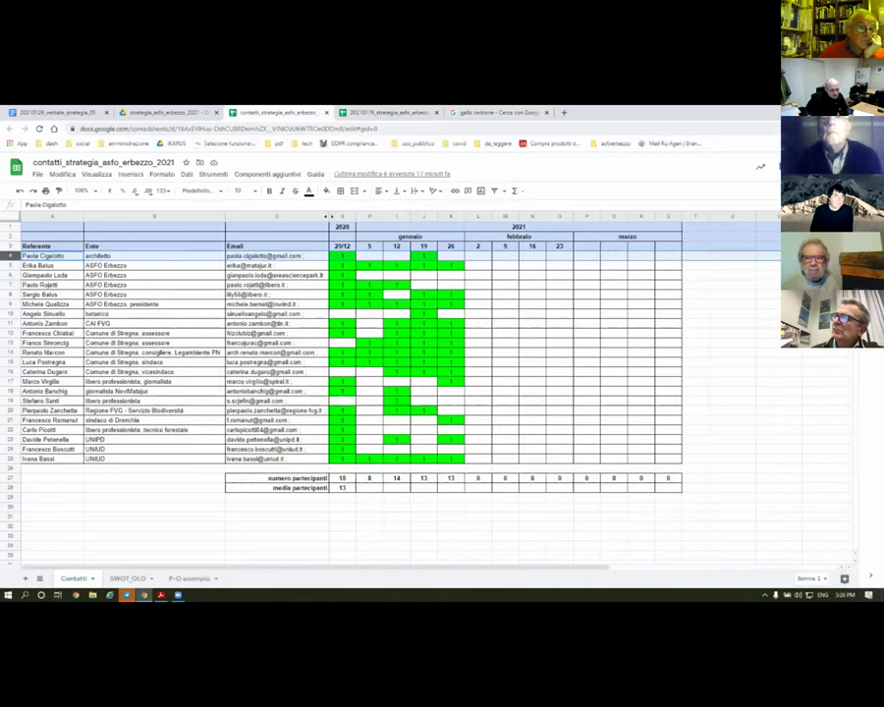
pyautogui.click(49, 411)
pyautogui.click(450, 410)
pyautogui.write('1')
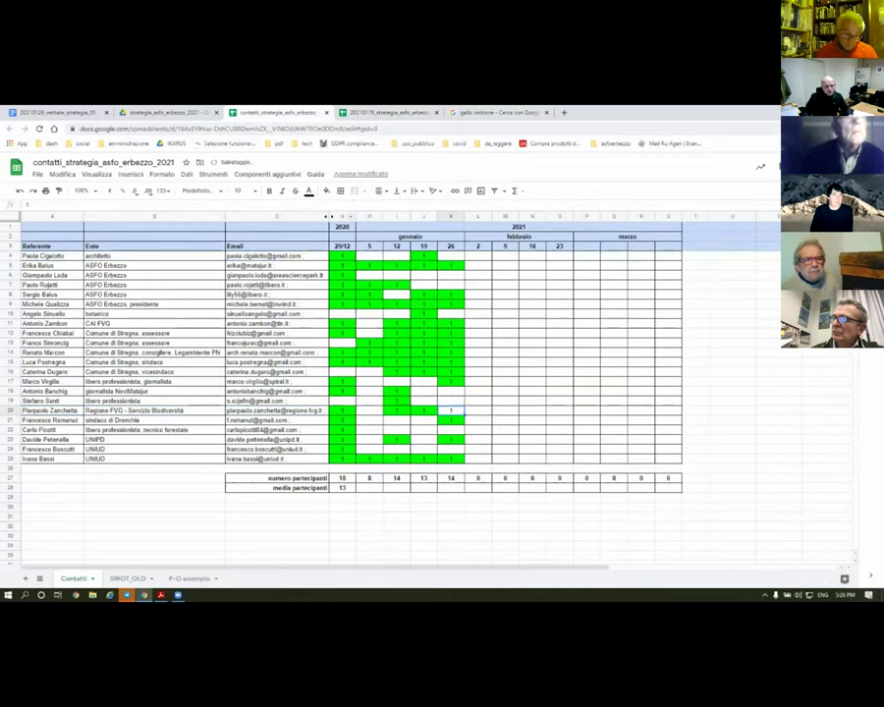
pyautogui.click(327, 191)
pyautogui.click(371, 234)
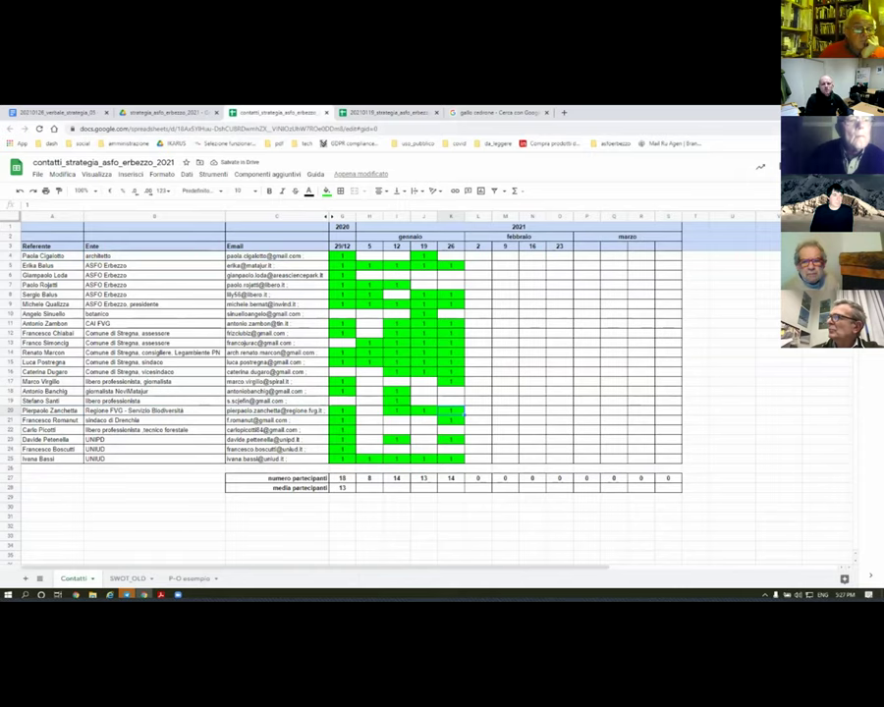
# Step: Return to the SWOT's fodder supply chain weakness, and highlight agenda item "4 problemi specifci (PS)?" in the minutes document
pyautogui.click(388, 112)
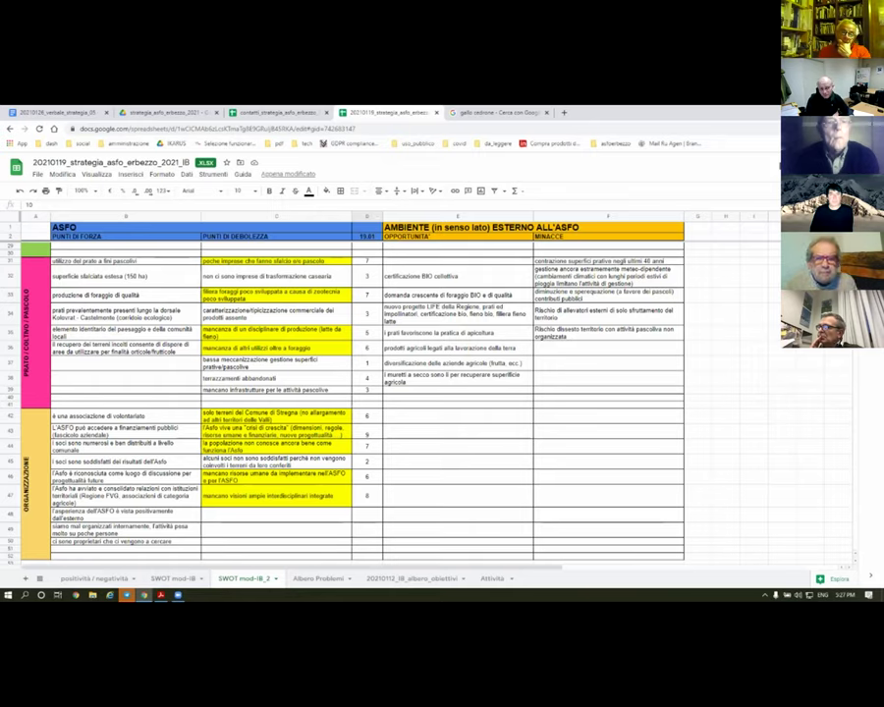
pyautogui.click(275, 294)
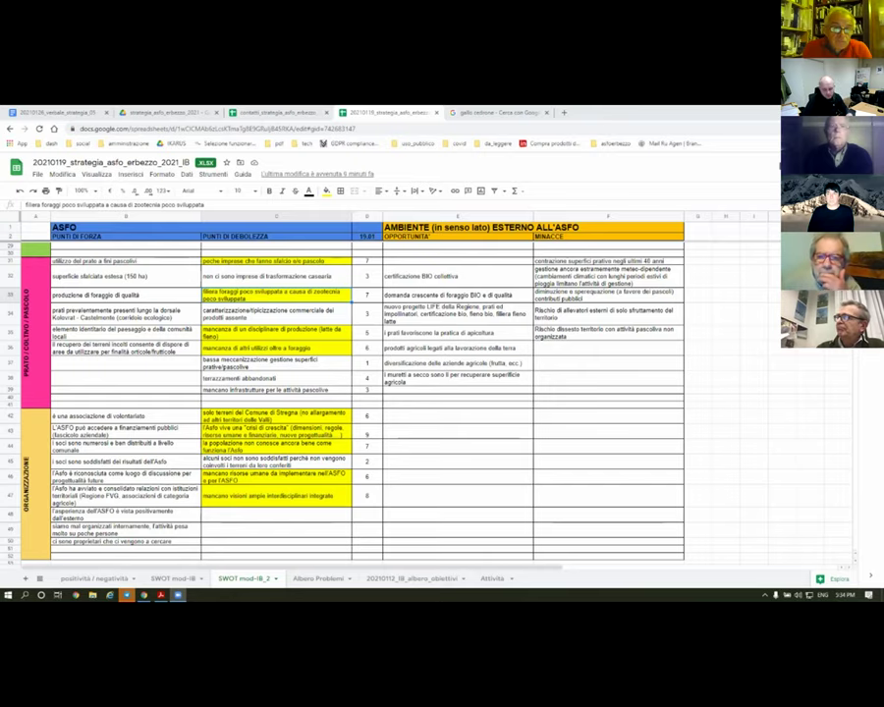
pyautogui.hotkey('ctrl', '1')
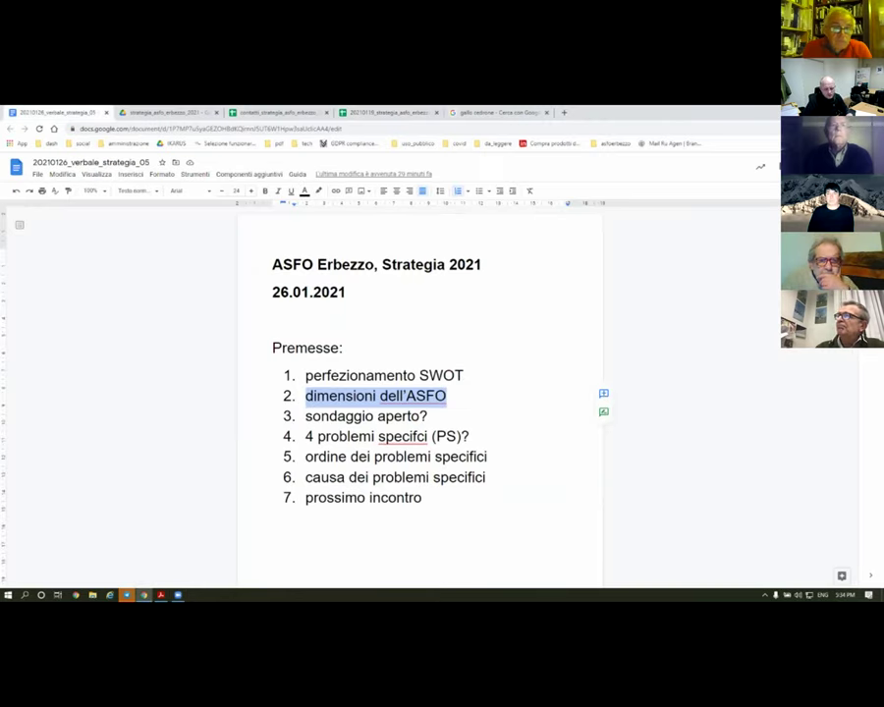
pyautogui.moveTo(306, 436); pyautogui.dragTo(469, 436)
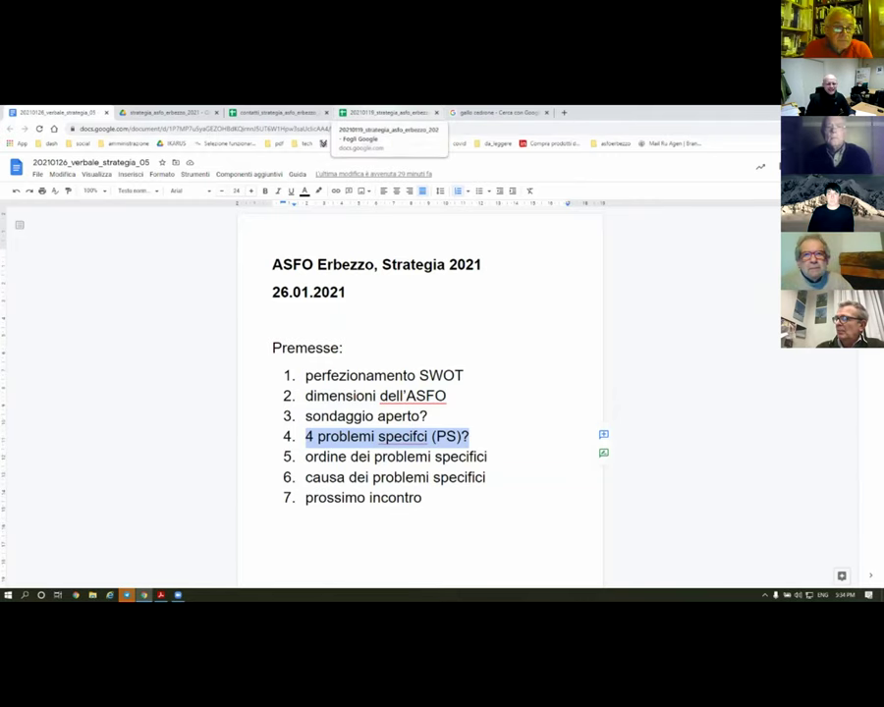
# Step: Hide columns C to G in the 20210112_IB_albero_obiettivi sheet of the strategy spreadsheet
pyautogui.click(388, 112)
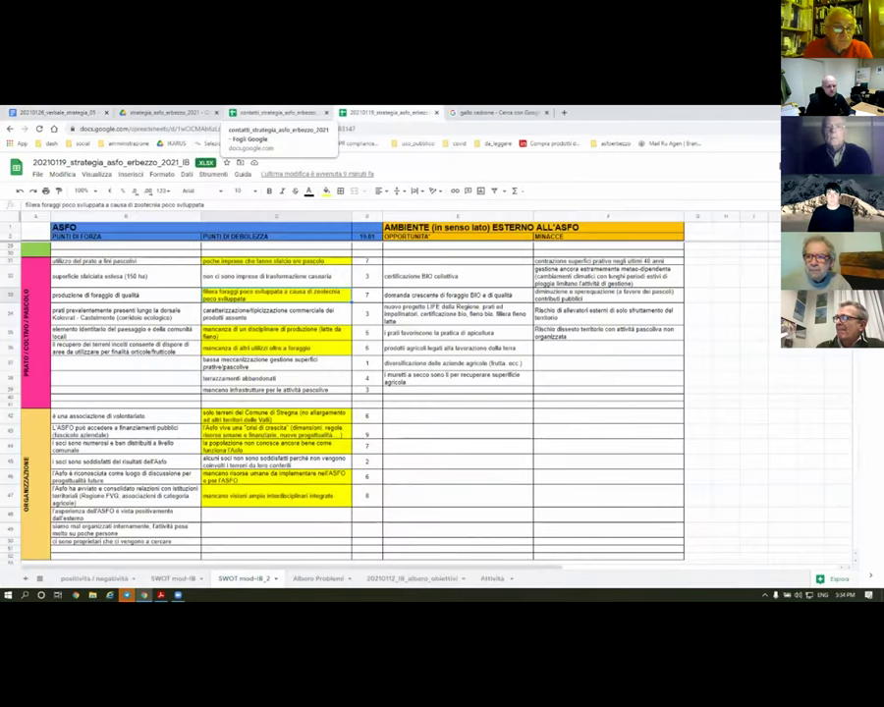
pyautogui.click(412, 578)
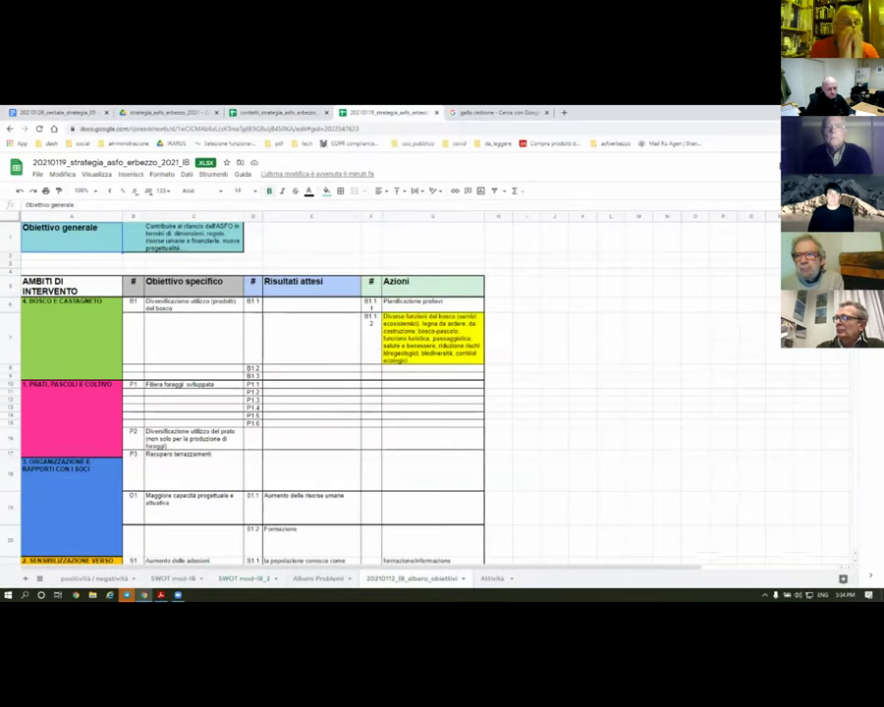
pyautogui.moveTo(193, 215); pyautogui.dragTo(462, 215)
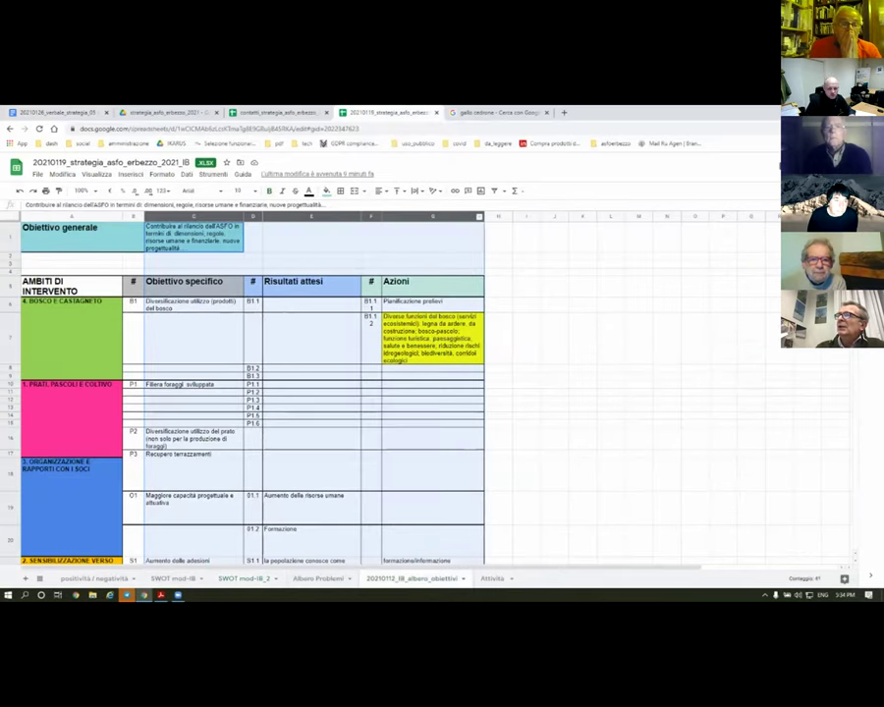
pyautogui.rightClick(428, 215)
pyautogui.click(461, 330)
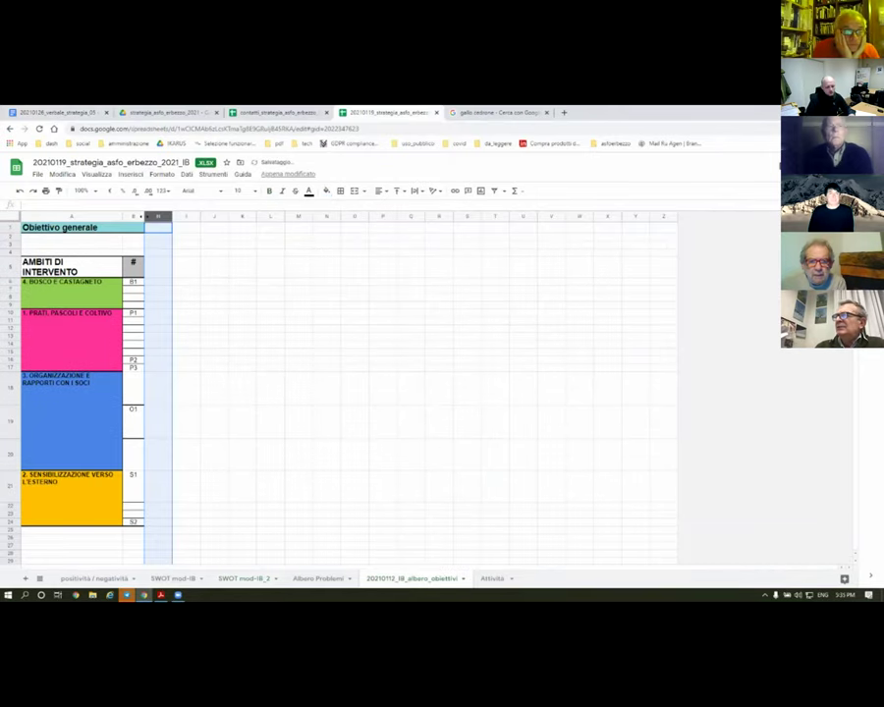
# Step: Revisit the start of the SWOT mod-IB_2 sheet, and show the P-O esempio sheet of the contacts spreadsheet at 150% zoom
pyautogui.click(244, 579)
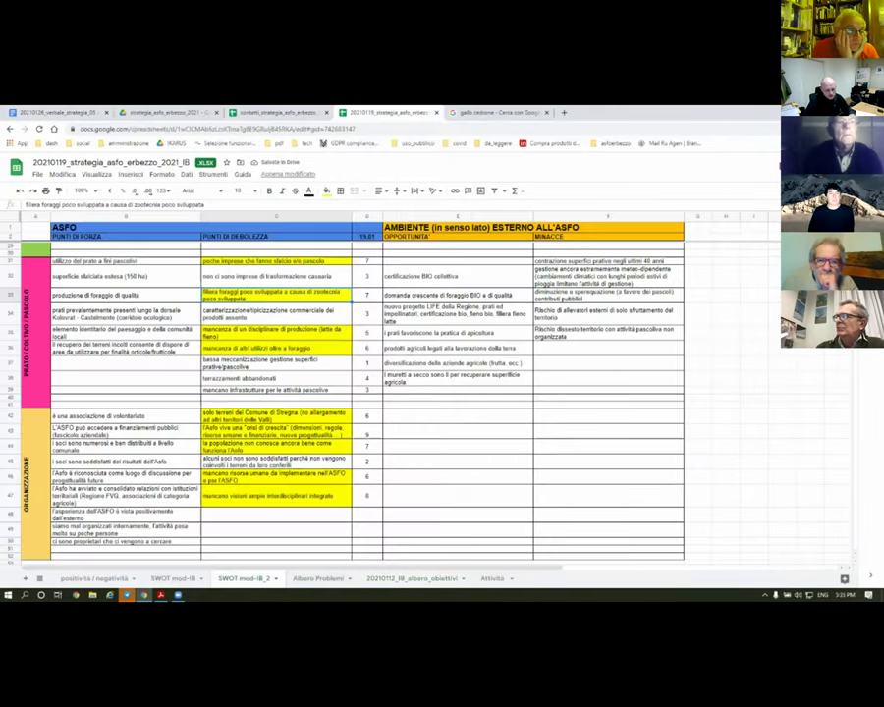
pyautogui.scroll(10, 353, 393)
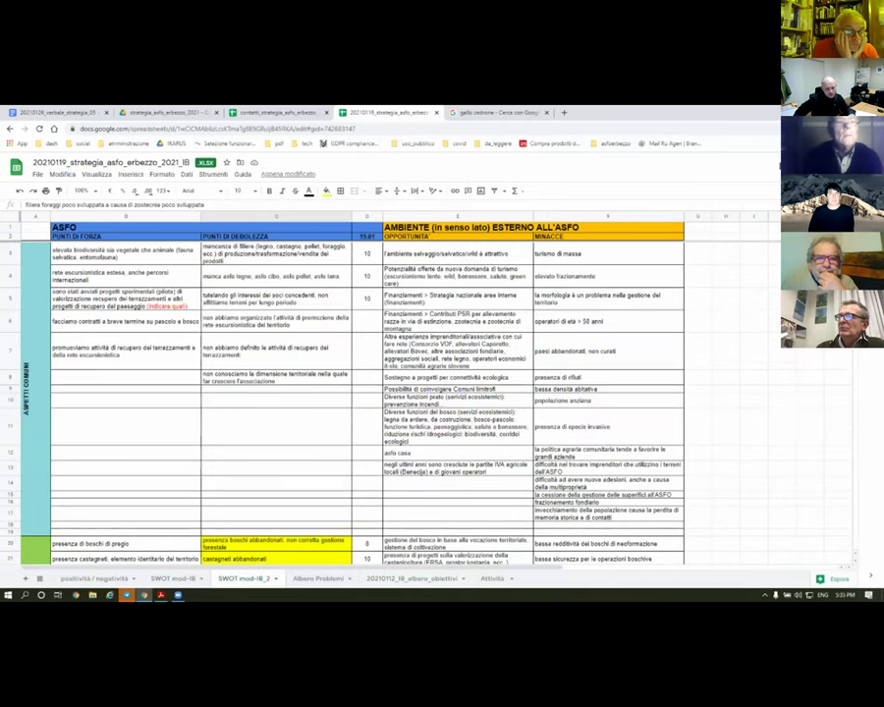
pyautogui.hotkey('ctrl', 'shift', 'Tab')
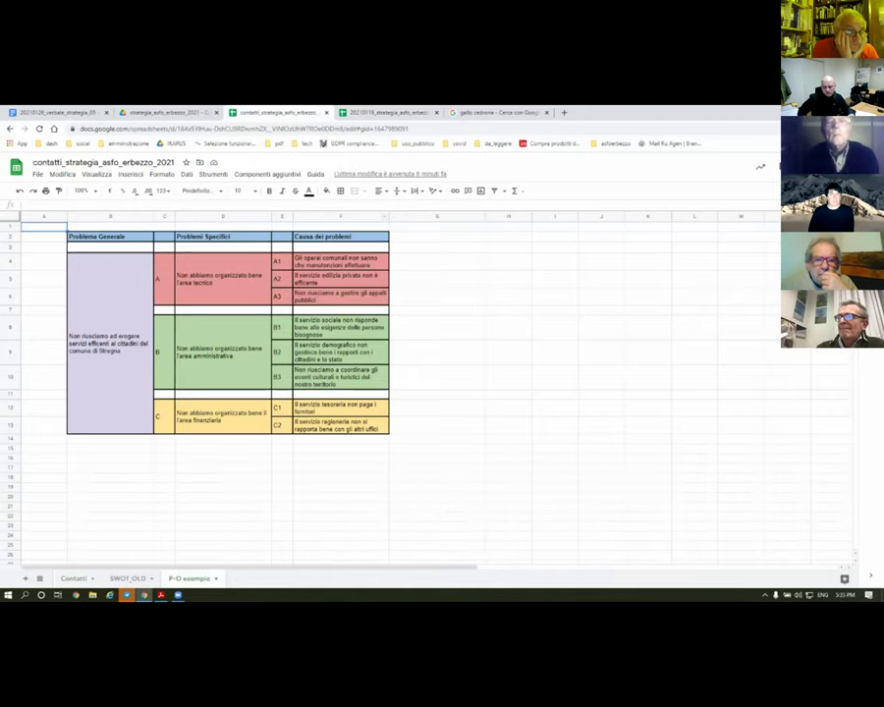
pyautogui.click(82, 190)
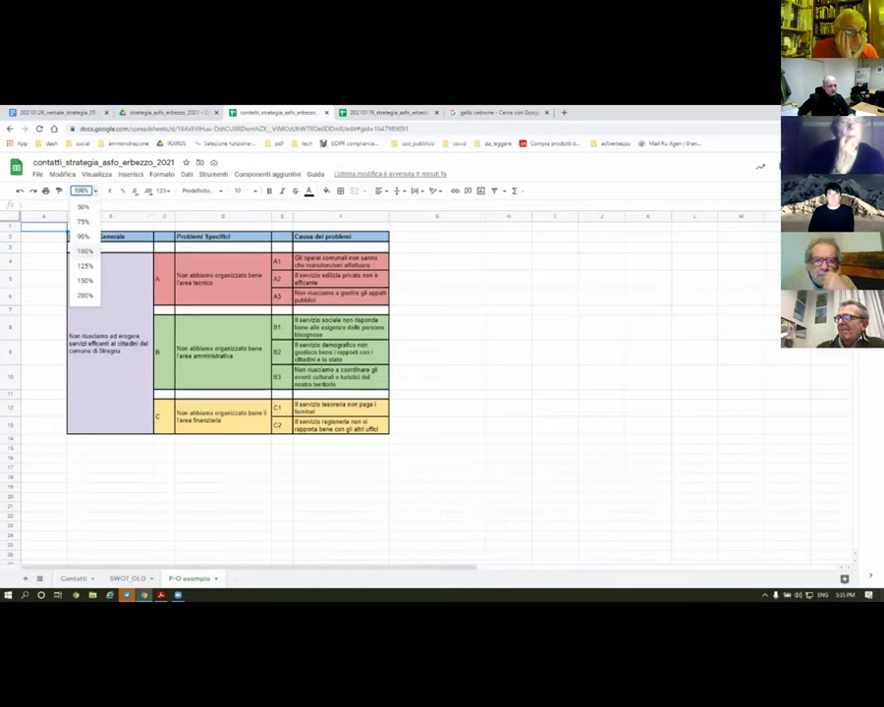
pyautogui.click(84, 280)
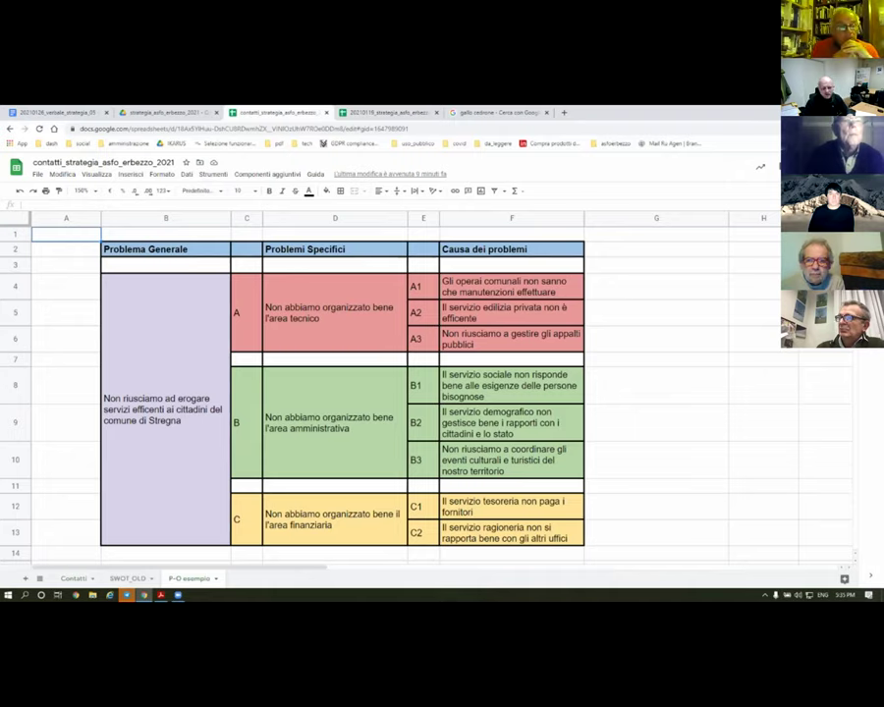
# Step: Go through the example's specific problems for the technical, administrative and financial areas and the first cause, A1
pyautogui.click(334, 312)
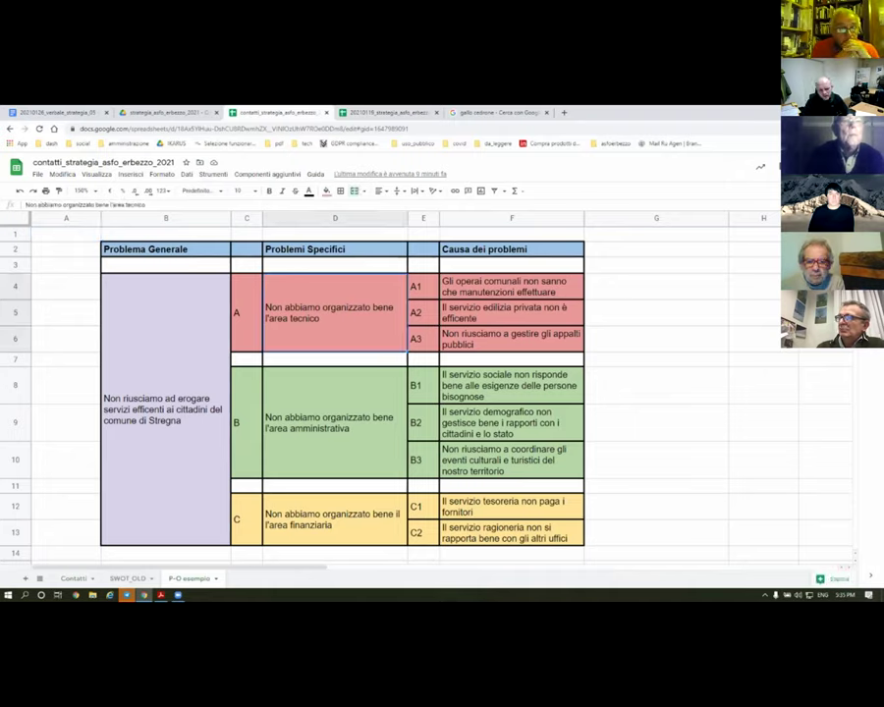
pyautogui.click(334, 422)
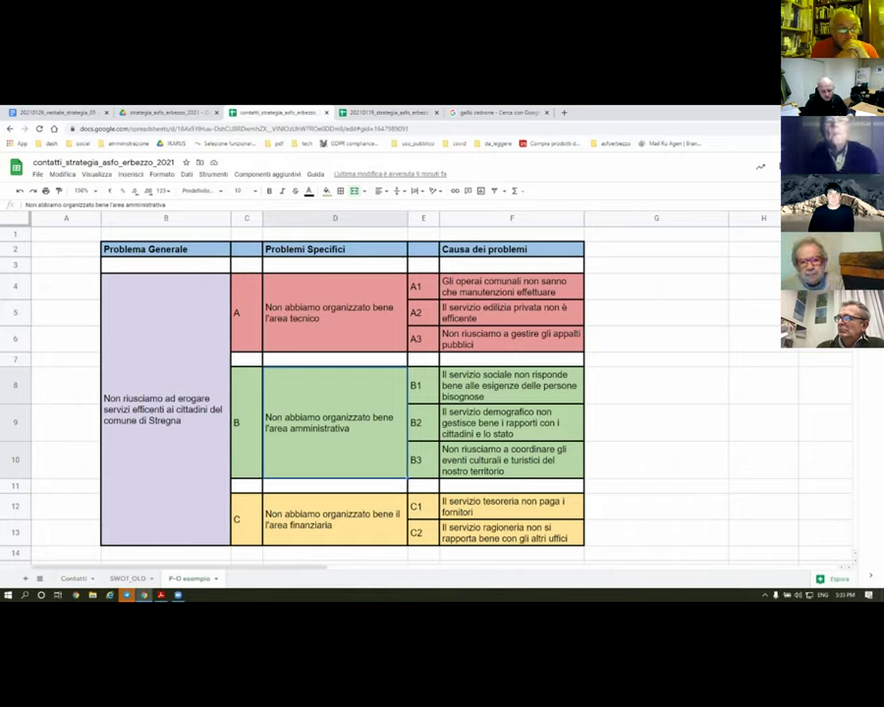
pyautogui.click(334, 519)
pyautogui.click(511, 286)
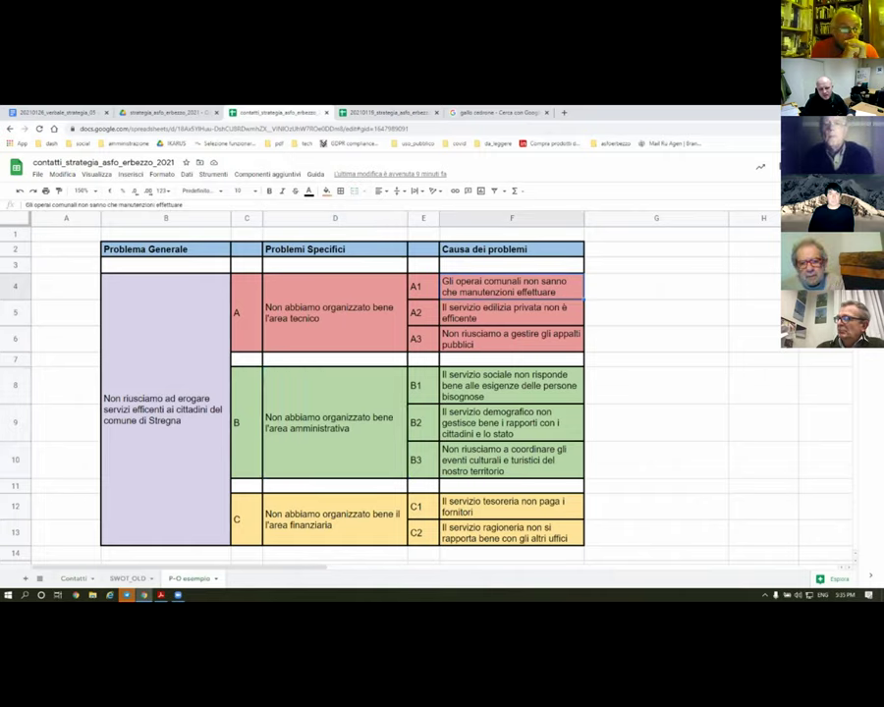
pyautogui.click(333, 312)
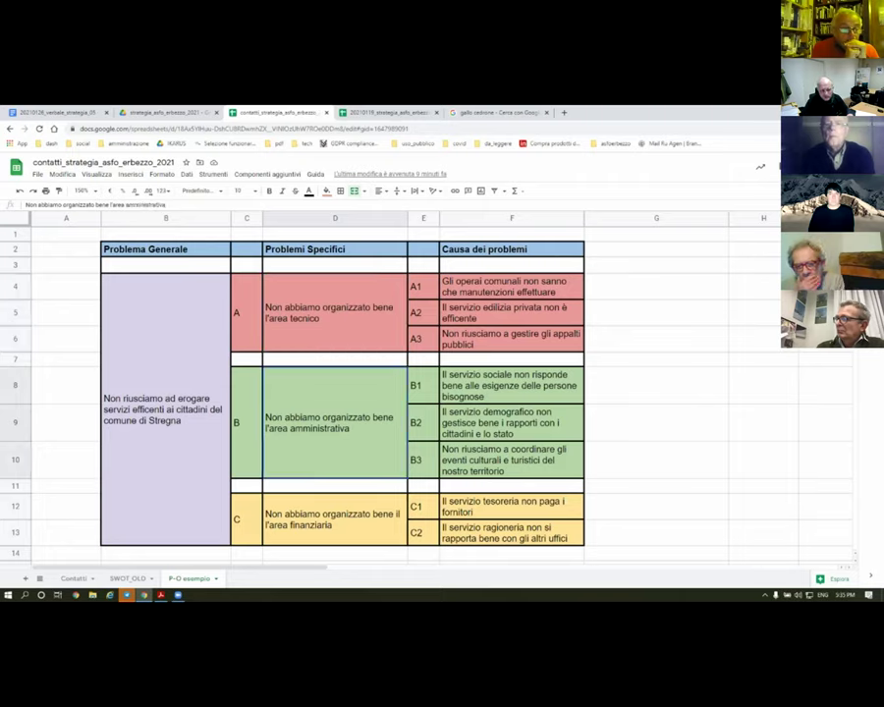
pyautogui.click(334, 519)
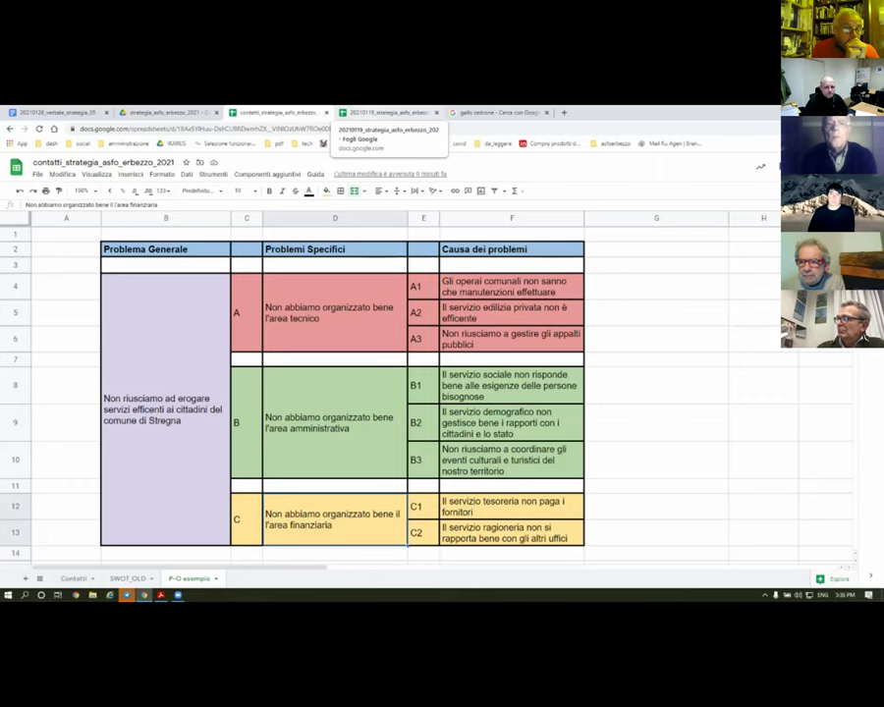
# Step: Return to the SWOT mod-IB_2 sheet and review the weaknesses in its Bosco, Prato and Organizzazione sections
pyautogui.click(388, 112)
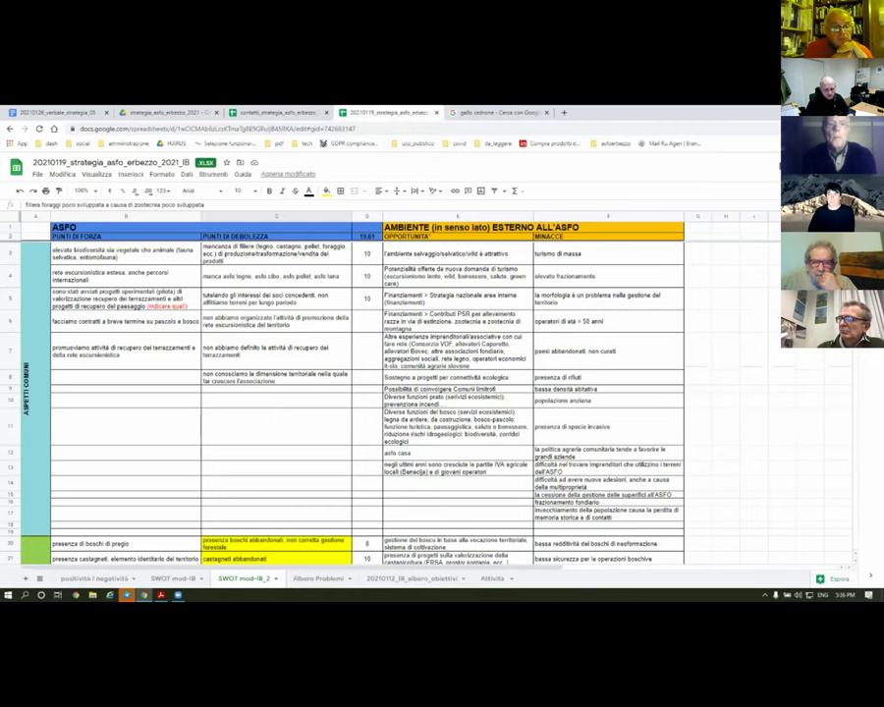
pyautogui.scroll(-10, 363, 393)
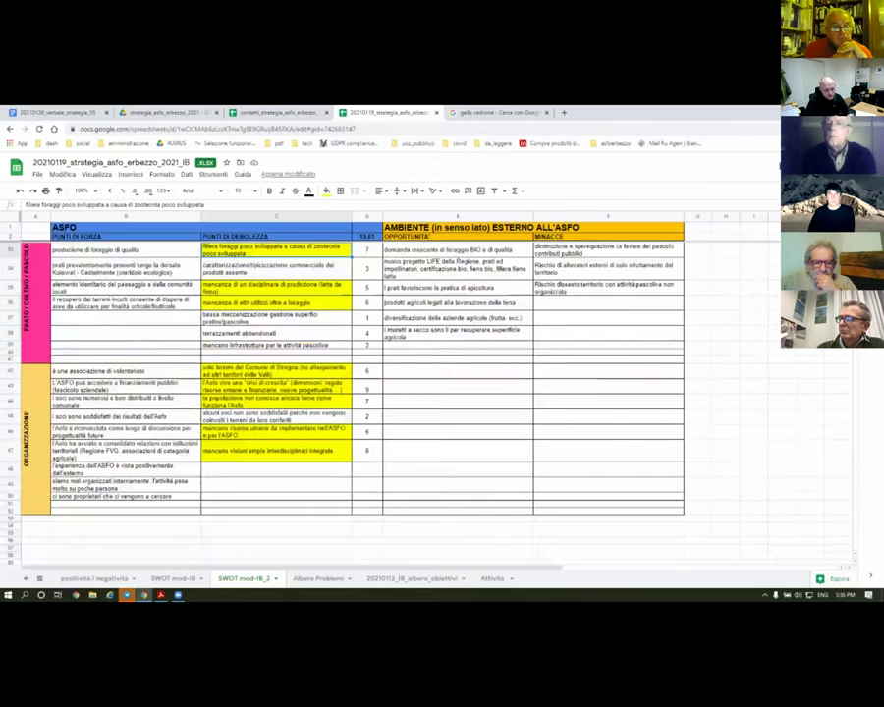
pyautogui.scroll(5, 363, 393)
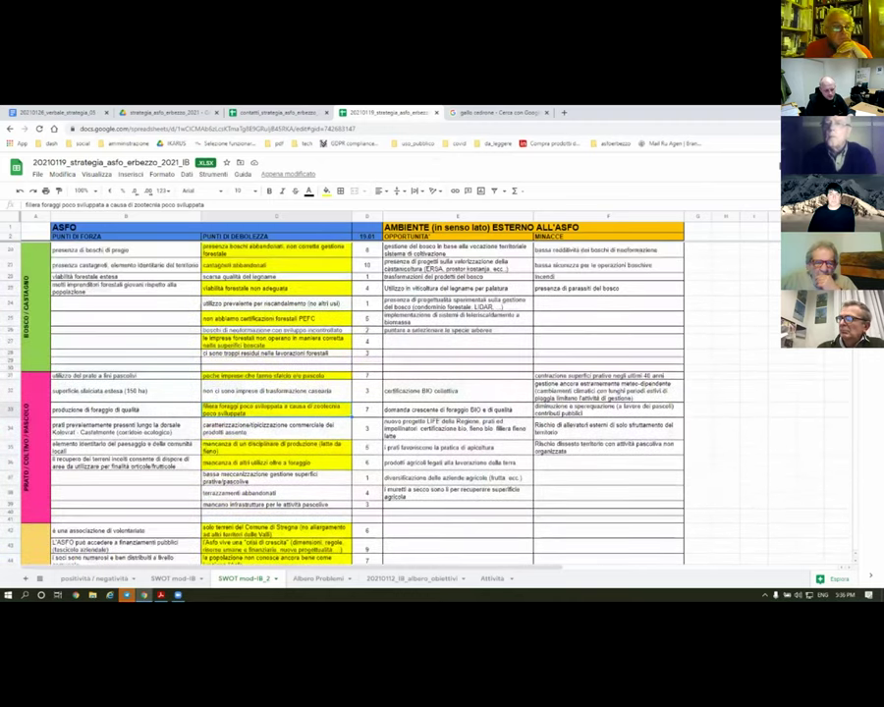
# Step: Compare the highlighted weaknesses and their scores across the Bosco/Castagno, Prato/Coltivo/Pascolo and Organizzazione sections of the SWOT mod-IB_2 sheet
pyautogui.click(36, 304)
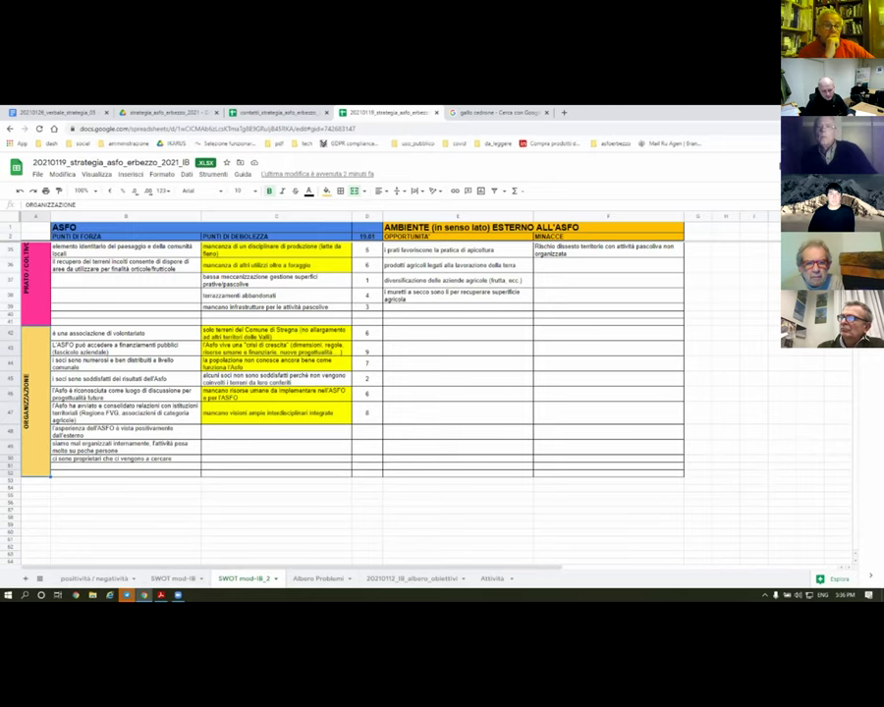
pyautogui.scroll(4, 393, 393)
pyautogui.scroll(3, 392, 393)
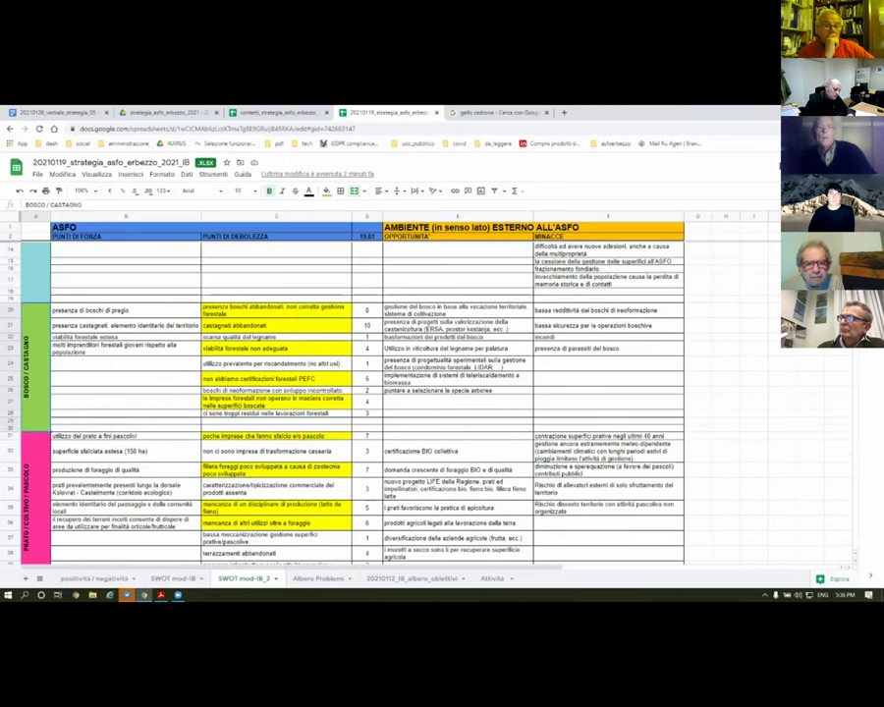
pyautogui.scroll(-1, 393, 392)
pyautogui.scroll(-3, 393, 393)
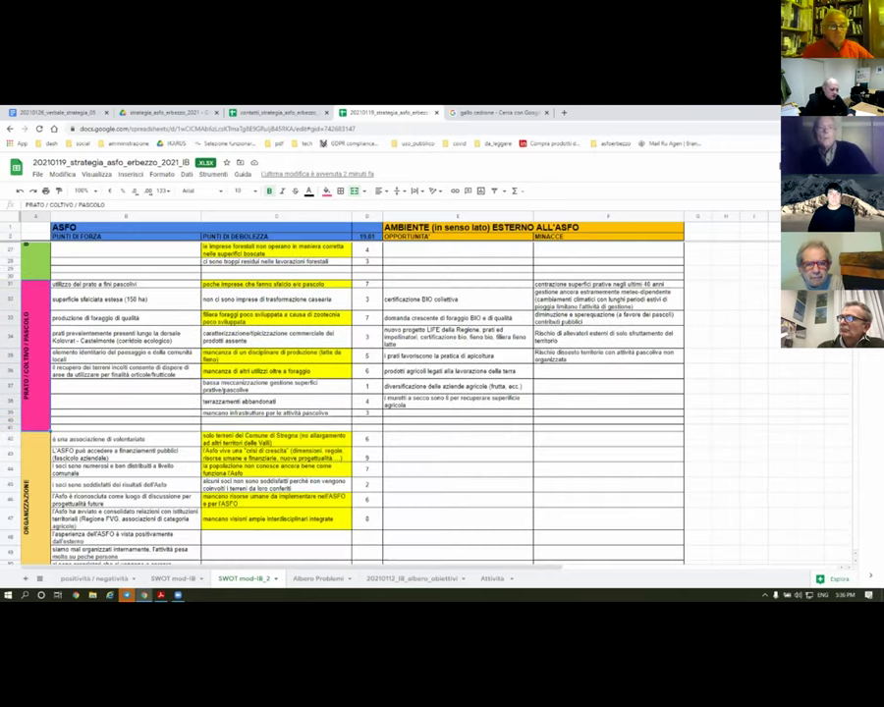
pyautogui.scroll(3, 393, 393)
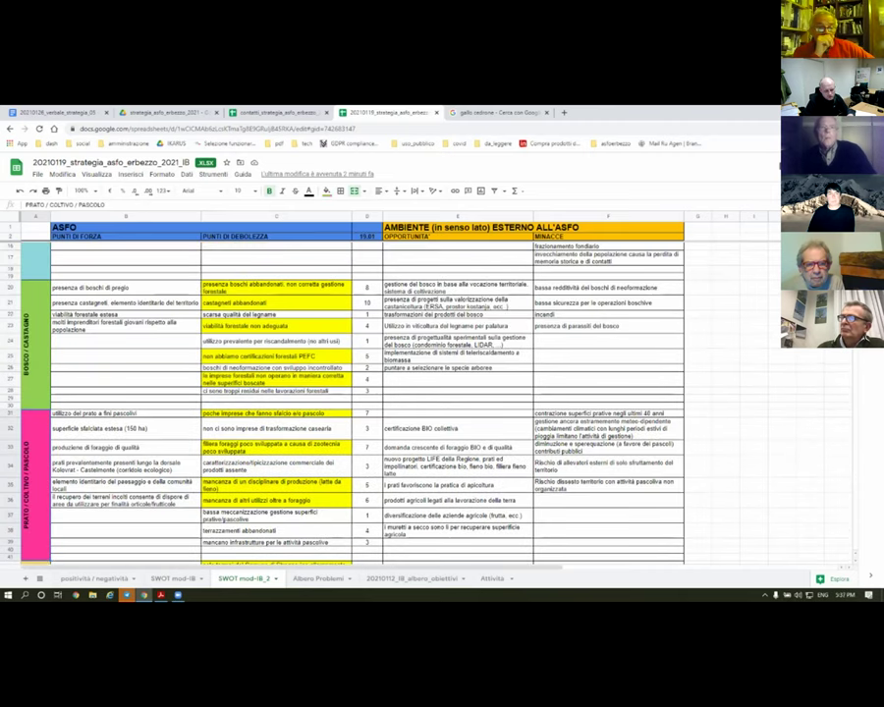
pyautogui.click(27, 344)
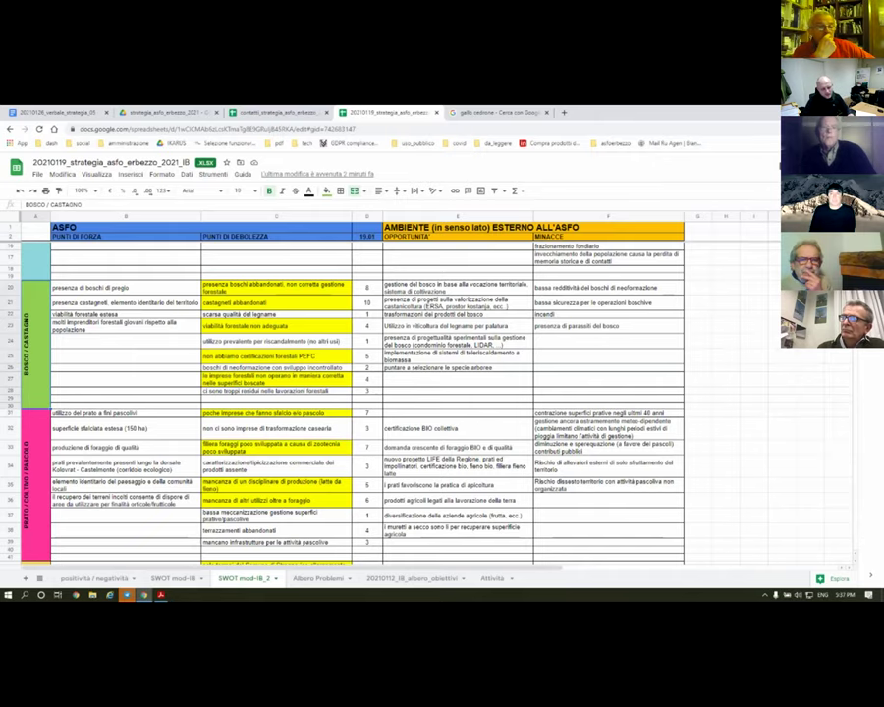
pyautogui.scroll(-5, 344, 393)
pyautogui.click(36, 476)
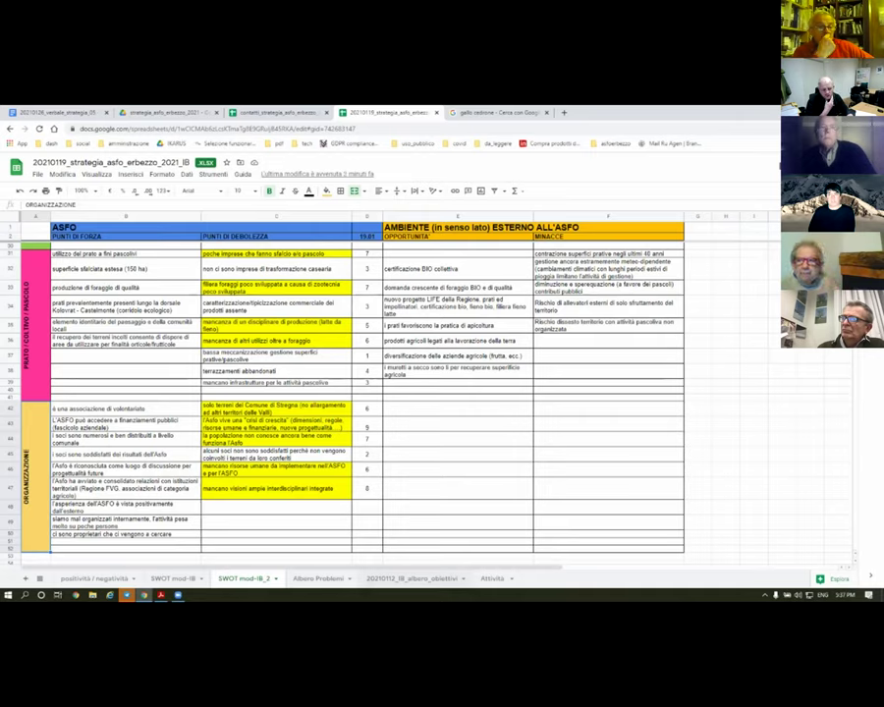
# Step: Duplicate the 20210112_IB_albero_obiettivi sheet and open the copy's name for editing
pyautogui.click(412, 579)
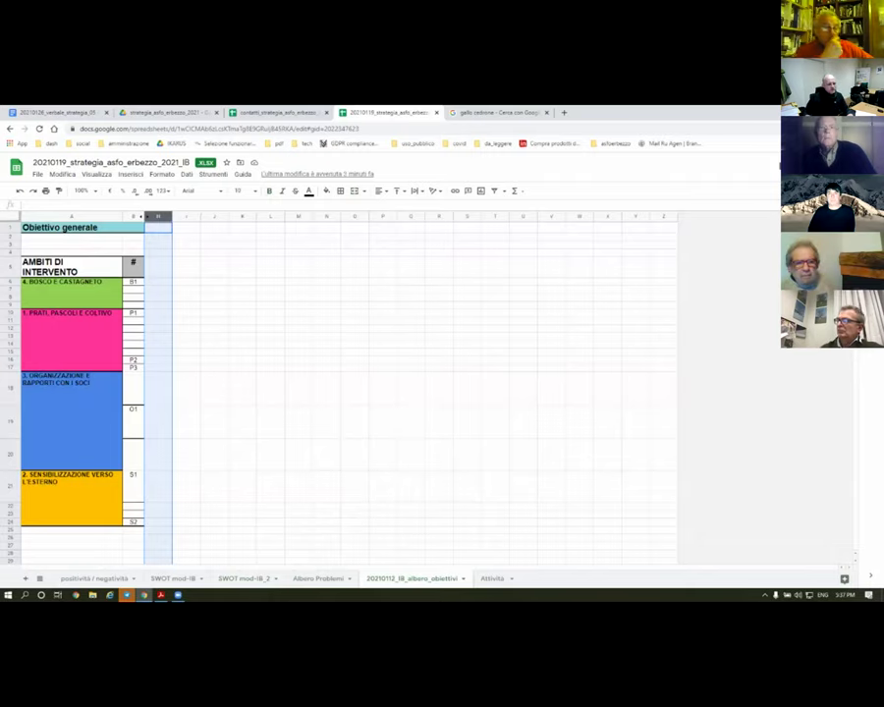
pyautogui.click(71, 282)
pyautogui.click(463, 578)
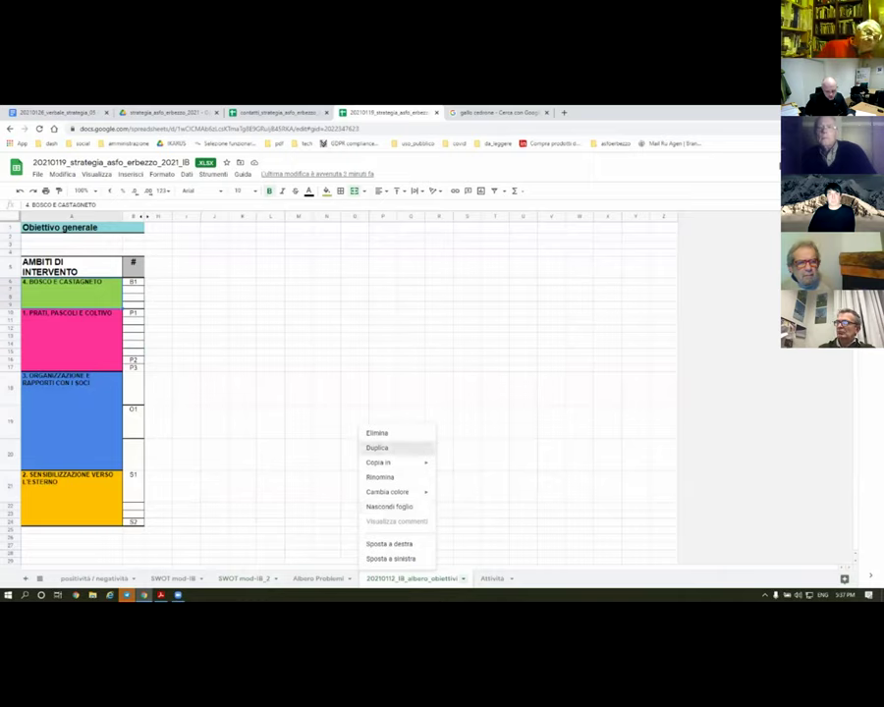
pyautogui.click(377, 447)
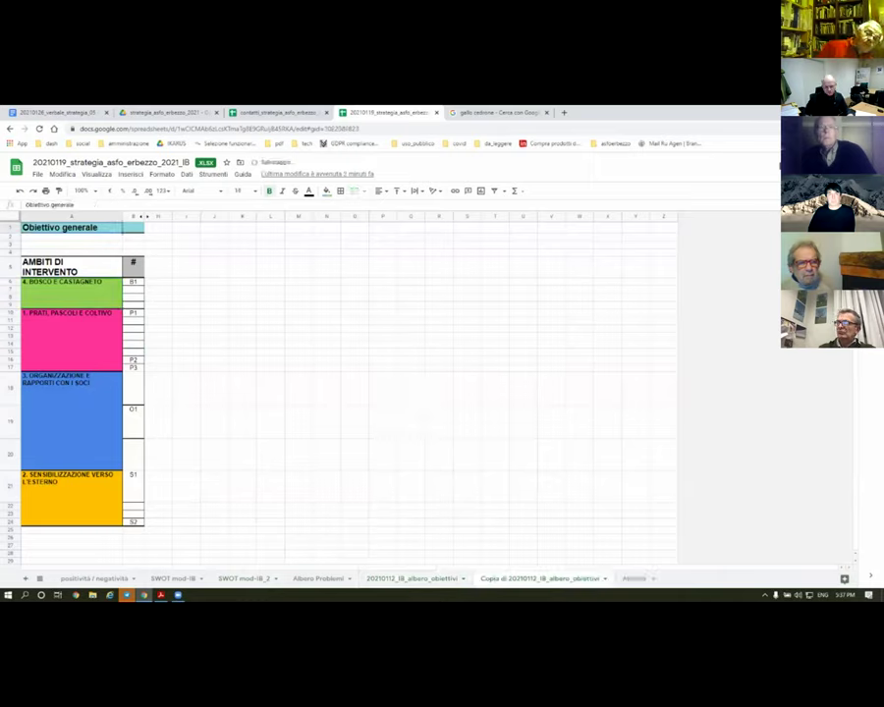
pyautogui.doubleClick(540, 579)
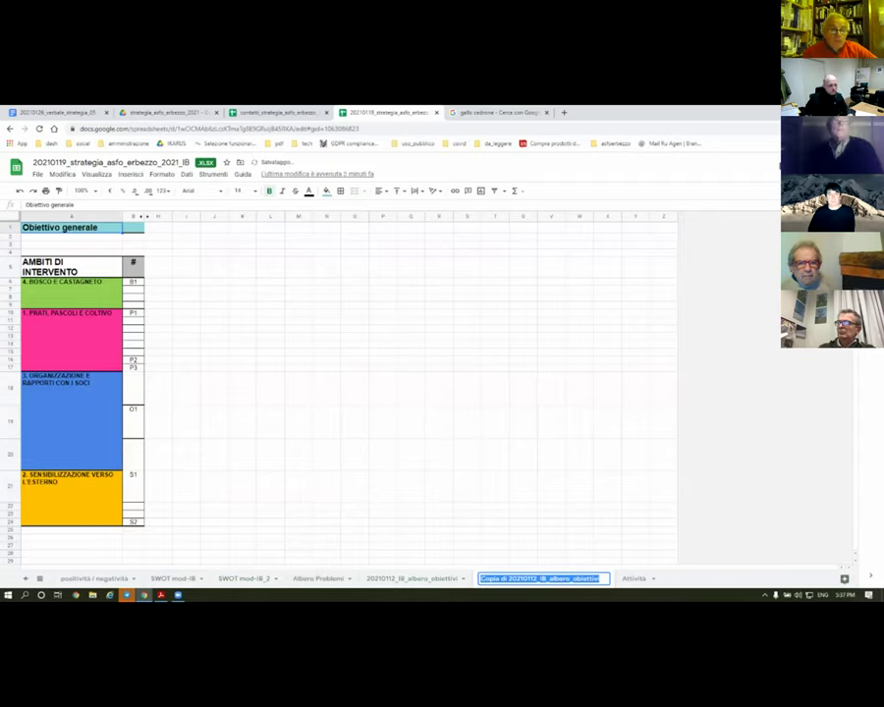
# Step: Widen column A of the copied sheet to more than twice its width and set the zoom to 150%
pyautogui.moveTo(144, 216); pyautogui.dragTo(321, 216)
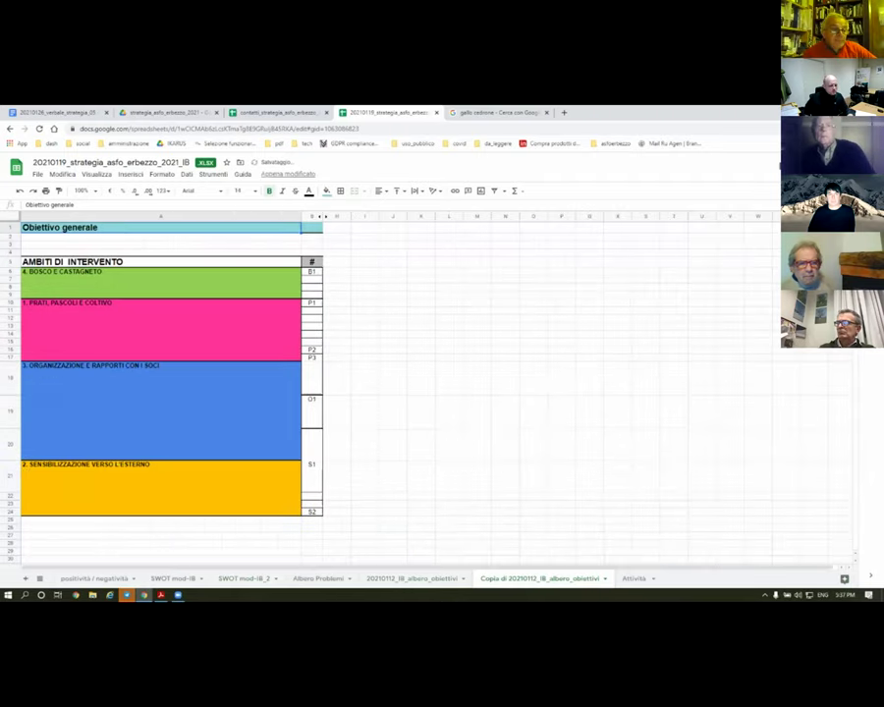
pyautogui.click(83, 190)
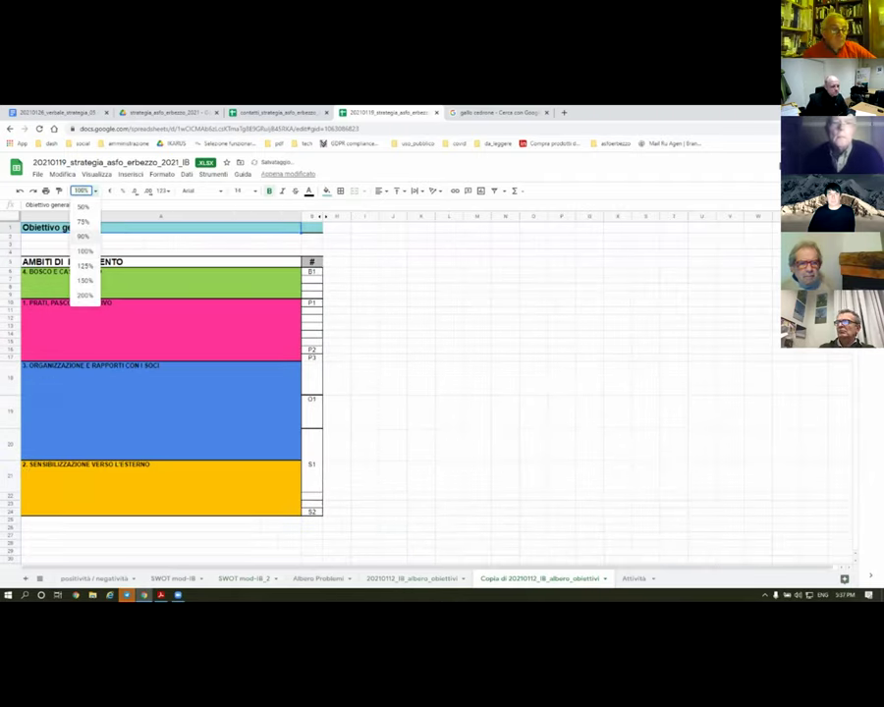
pyautogui.click(84, 279)
# Step: Delete the two lower rows of the Organizzazione e rapporti con i soci block, leaving only row 18
pyautogui.scroll(-3, 294, 393)
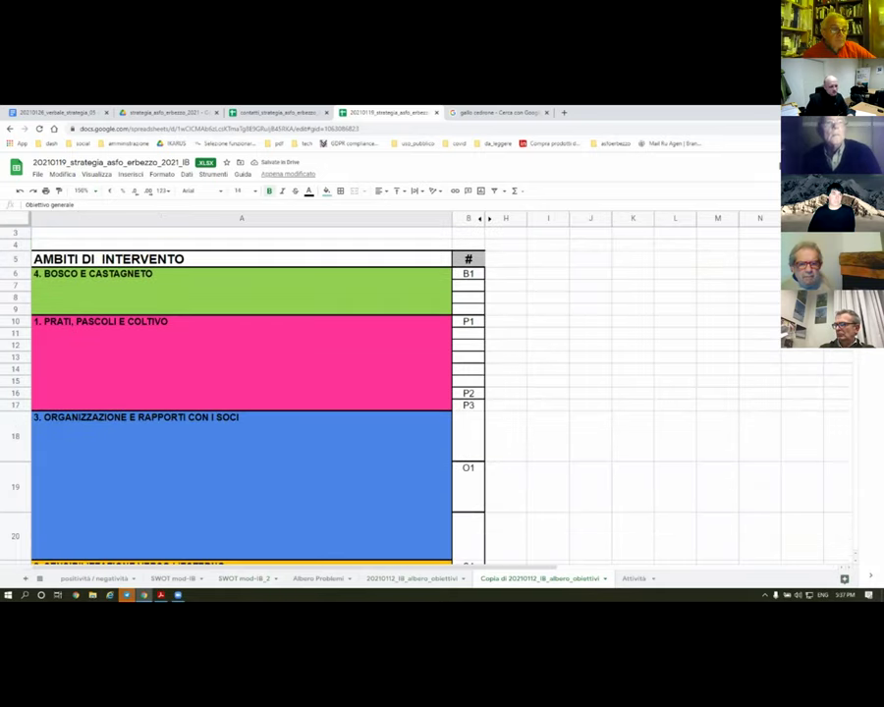
pyautogui.click(15, 422)
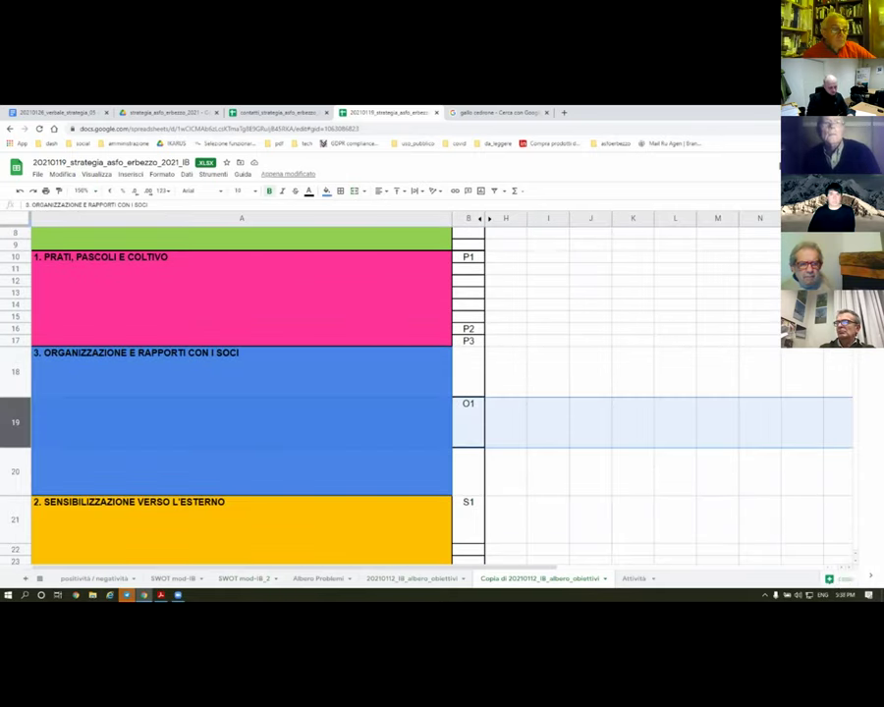
pyautogui.keyDown('shift'); pyautogui.click(15, 471); pyautogui.keyUp('shift')
pyautogui.click(15, 422)
pyautogui.rightClick(15, 423)
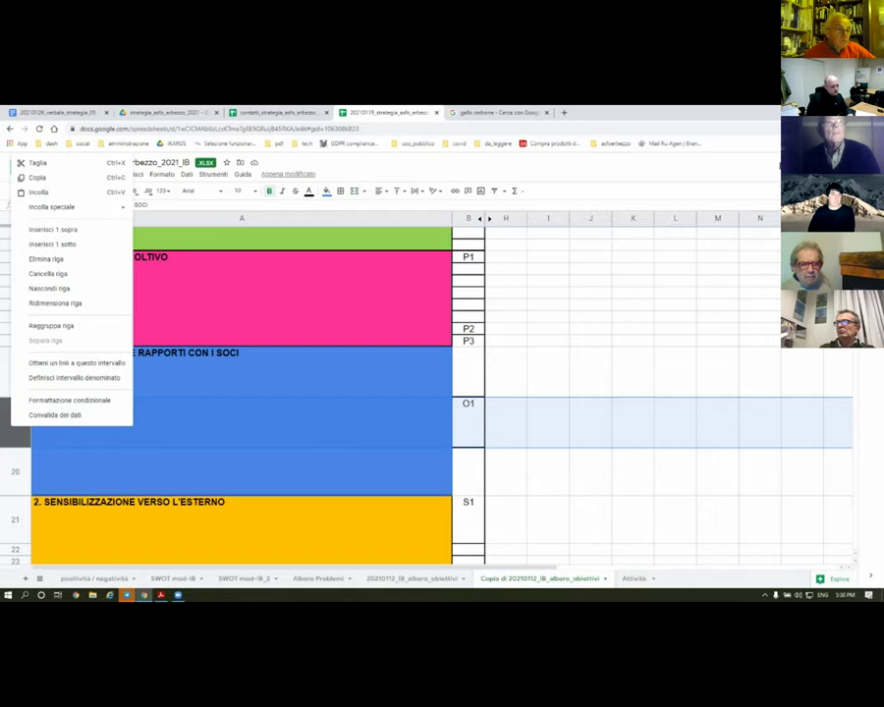
pyautogui.click(46, 258)
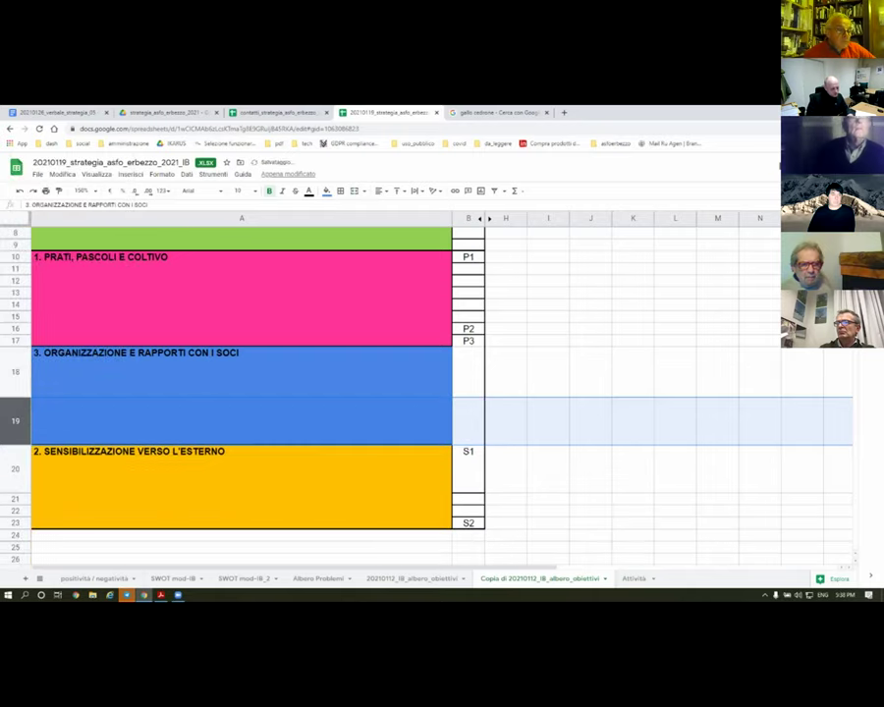
pyautogui.rightClick(15, 422)
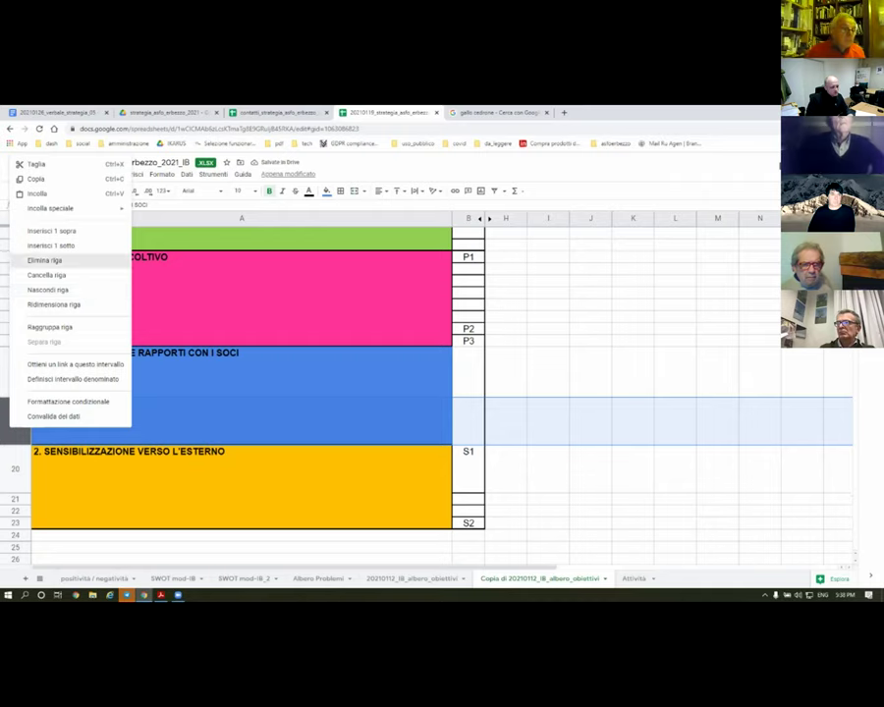
pyautogui.click(44, 260)
# Step: Delete rows 20 to 22 at the end of the Sensibilizzazione verso l'esterno block
pyautogui.moveTo(15, 450); pyautogui.dragTo(15, 475)
pyautogui.rightClick(14, 462)
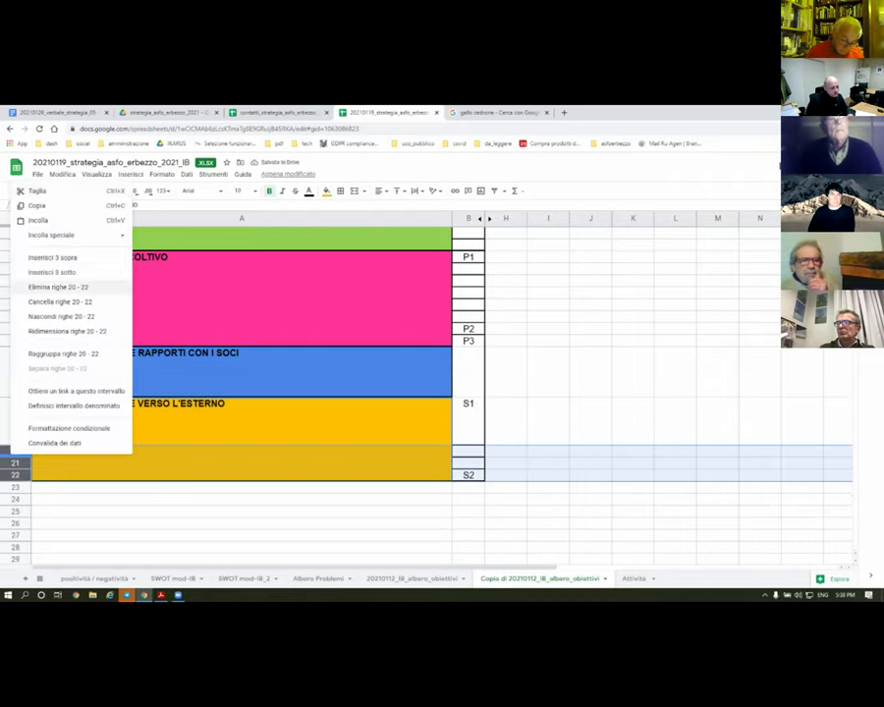
pyautogui.click(59, 285)
# Step: Reduce the Prati and Bosco blocks to one row each by deleting rows 11 to 17 and rows 7 to 9
pyautogui.scroll(3, 442, 393)
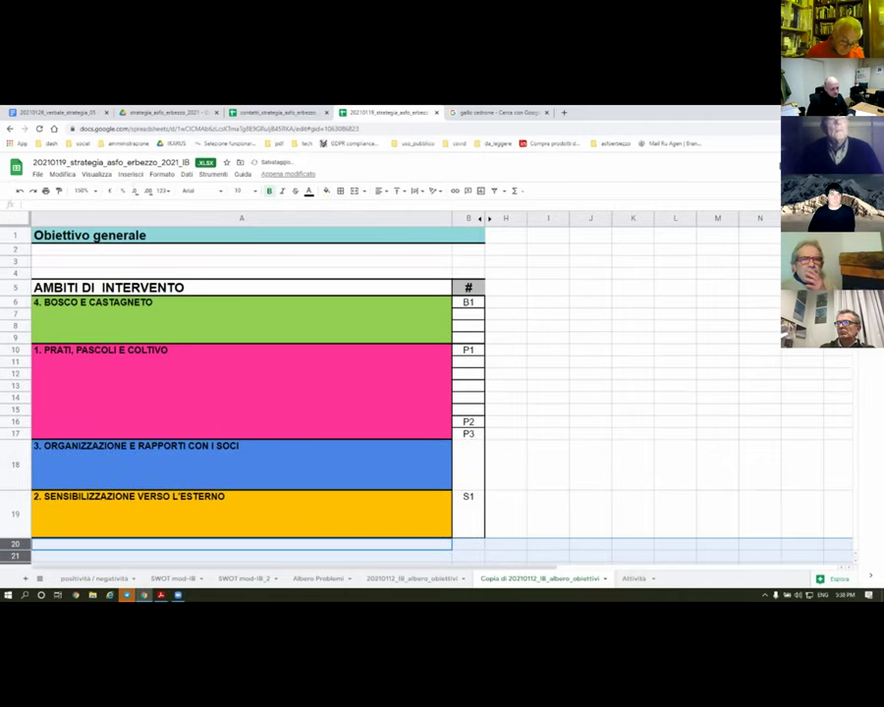
pyautogui.moveTo(15, 362); pyautogui.dragTo(14, 433)
pyautogui.rightClick(15, 412)
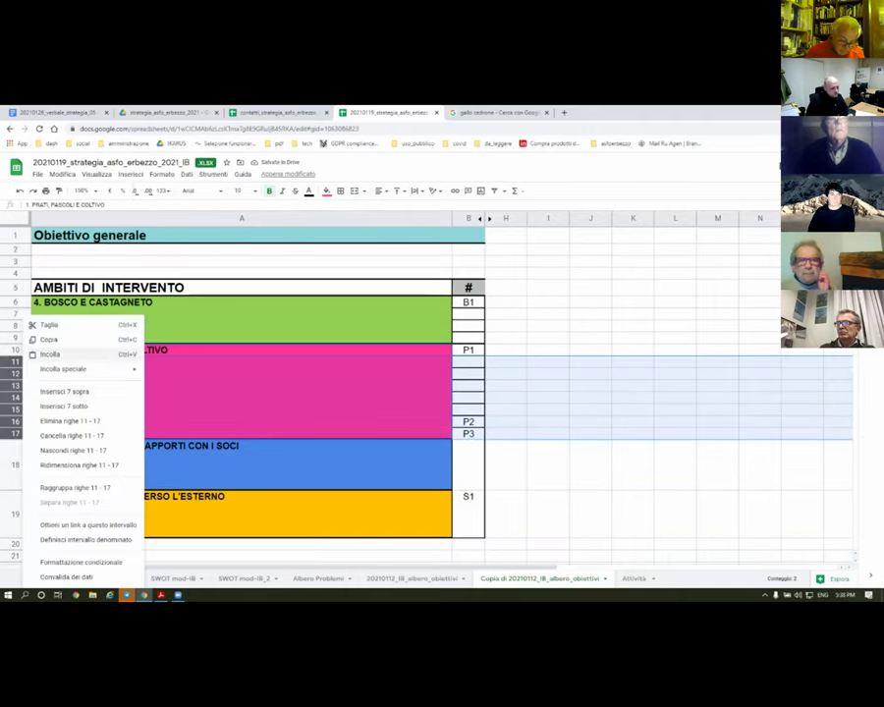
pyautogui.click(54, 418)
pyautogui.moveTo(14, 314); pyautogui.dragTo(14, 337)
pyautogui.rightClick(15, 337)
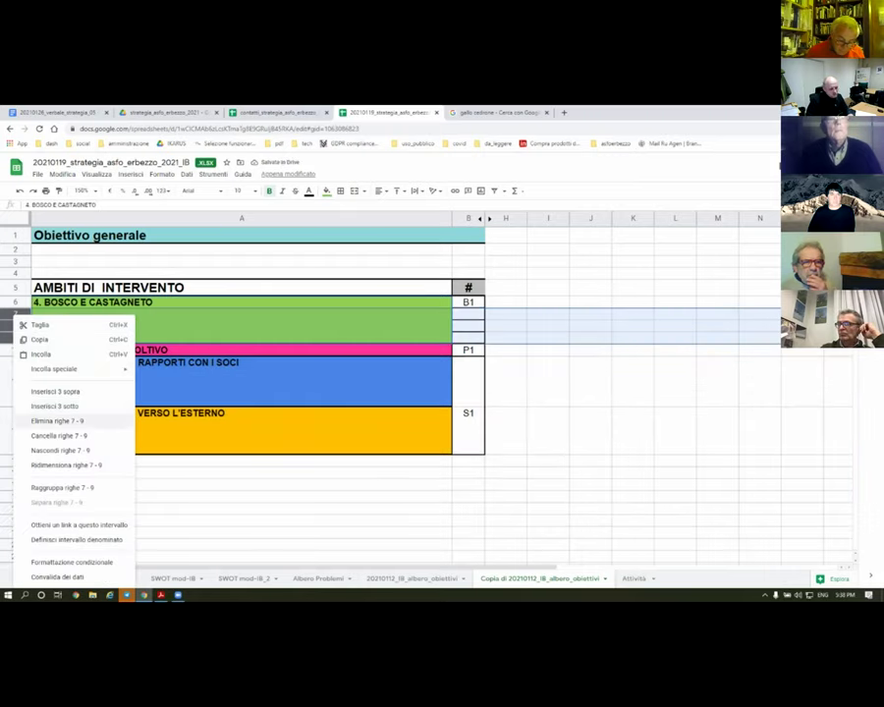
pyautogui.click(57, 419)
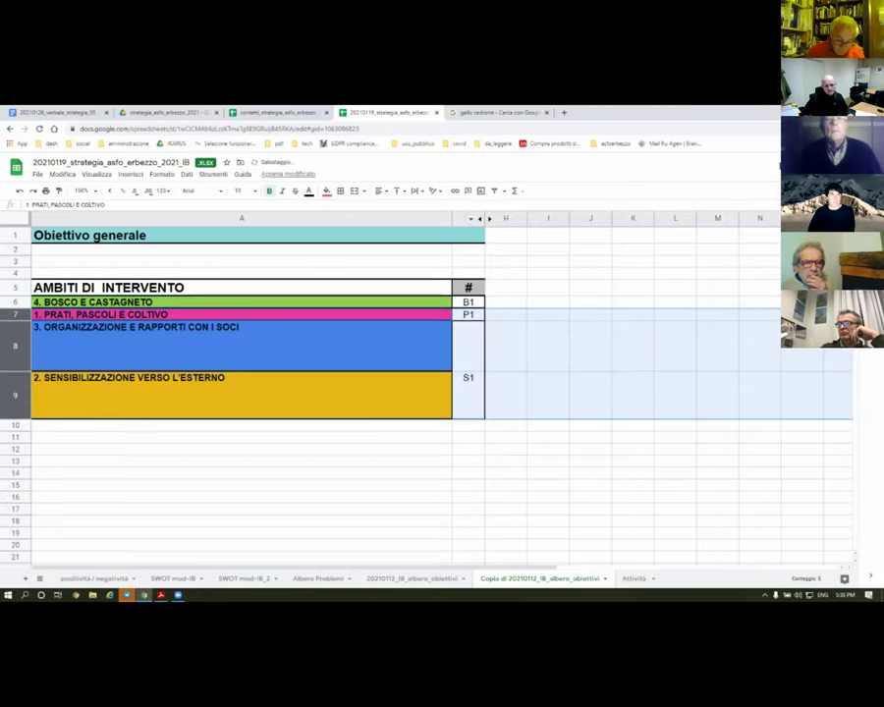
# Step: Unhide columns C to G of the copied sheet and delete columns B to N
pyautogui.rightClick(468, 218)
pyautogui.press('Escape')
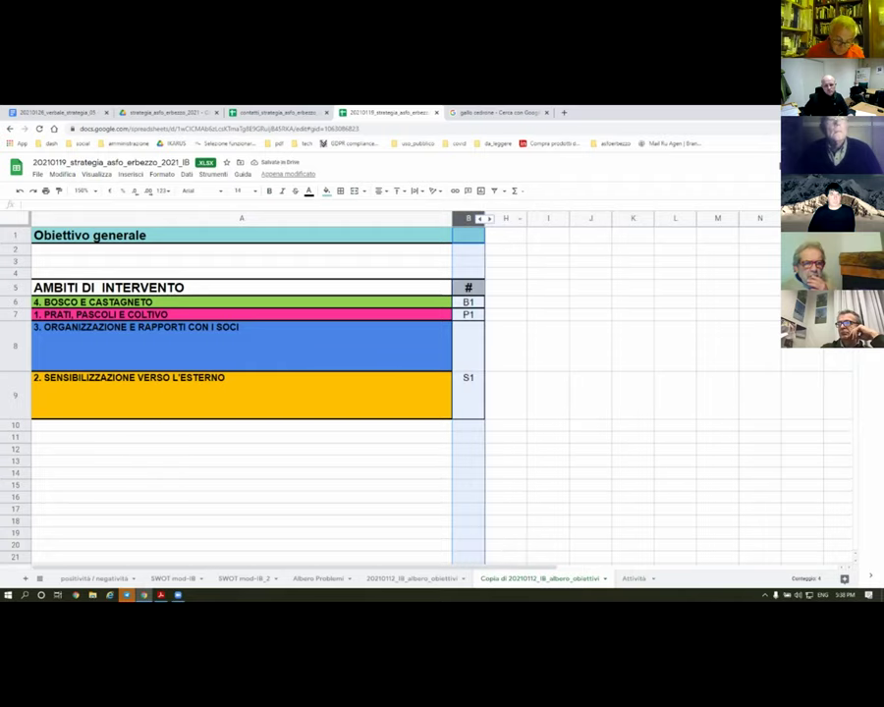
pyautogui.click(488, 218)
pyautogui.click(558, 487)
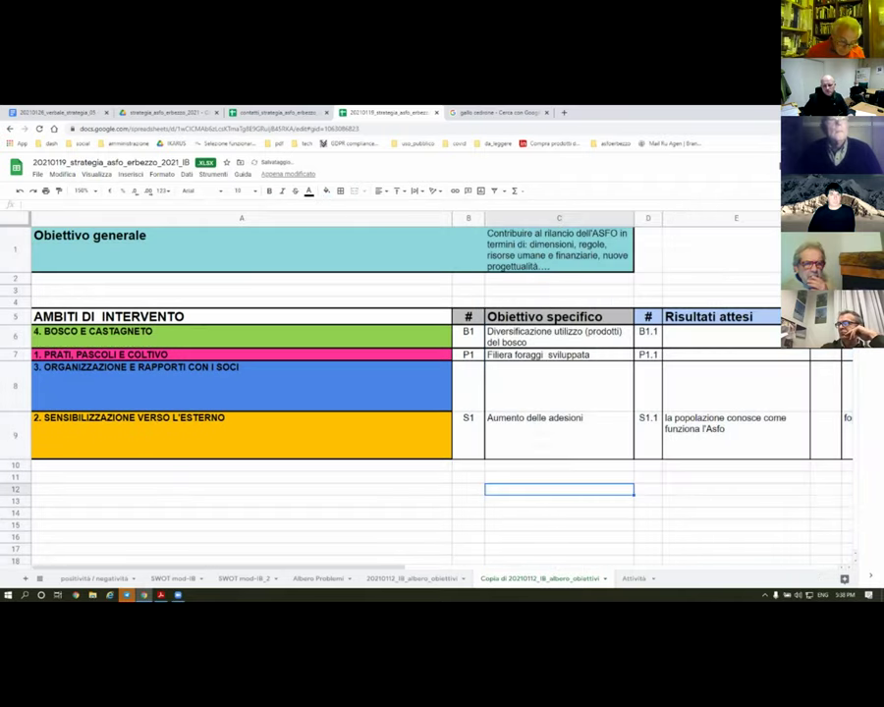
pyautogui.click(468, 218)
pyautogui.moveTo(469, 218); pyautogui.dragTo(776, 218)
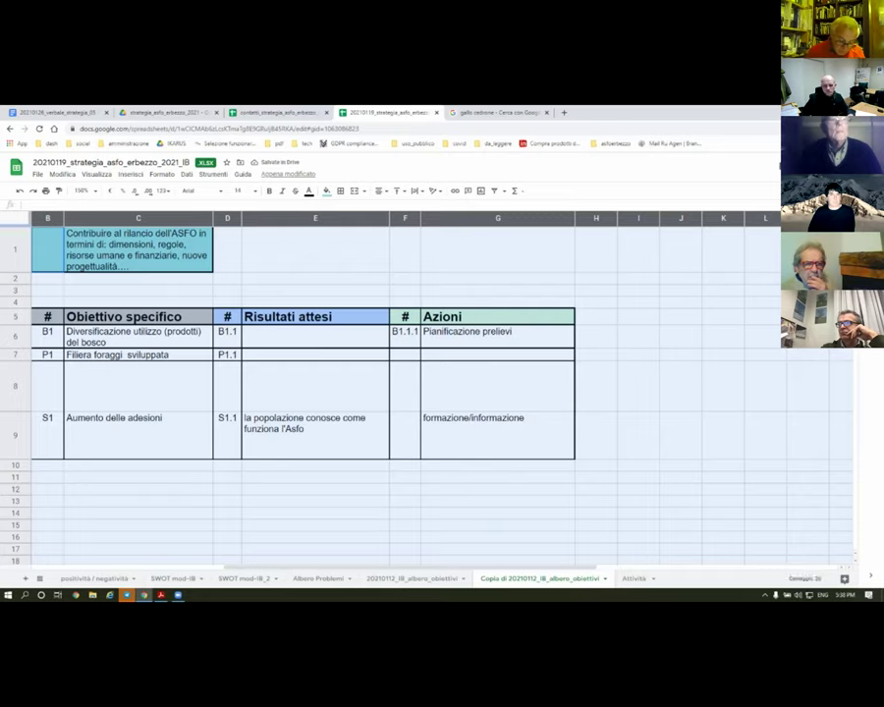
pyautogui.rightClick(506, 218)
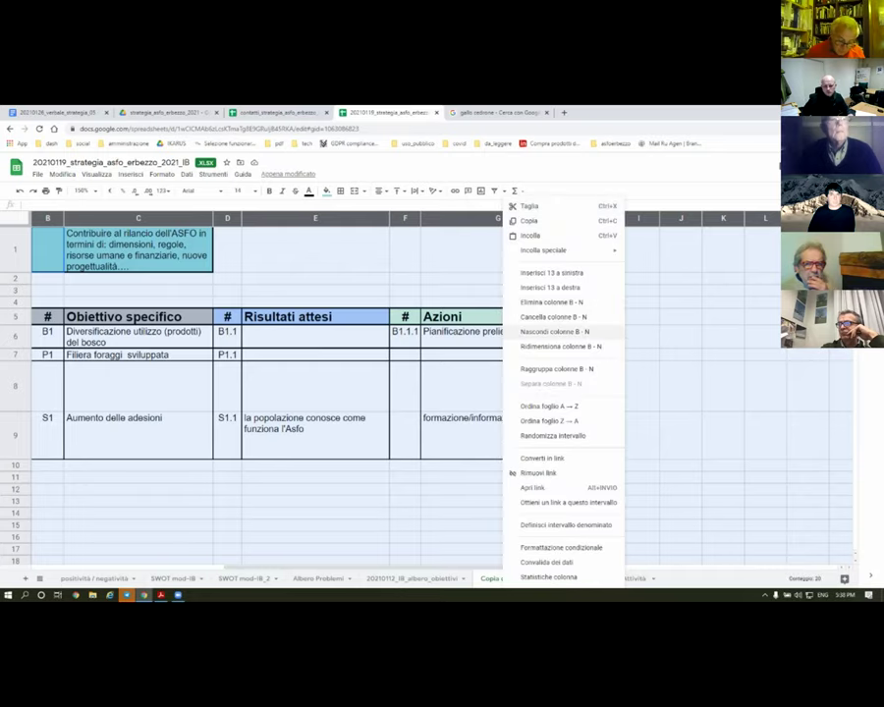
pyautogui.click(551, 302)
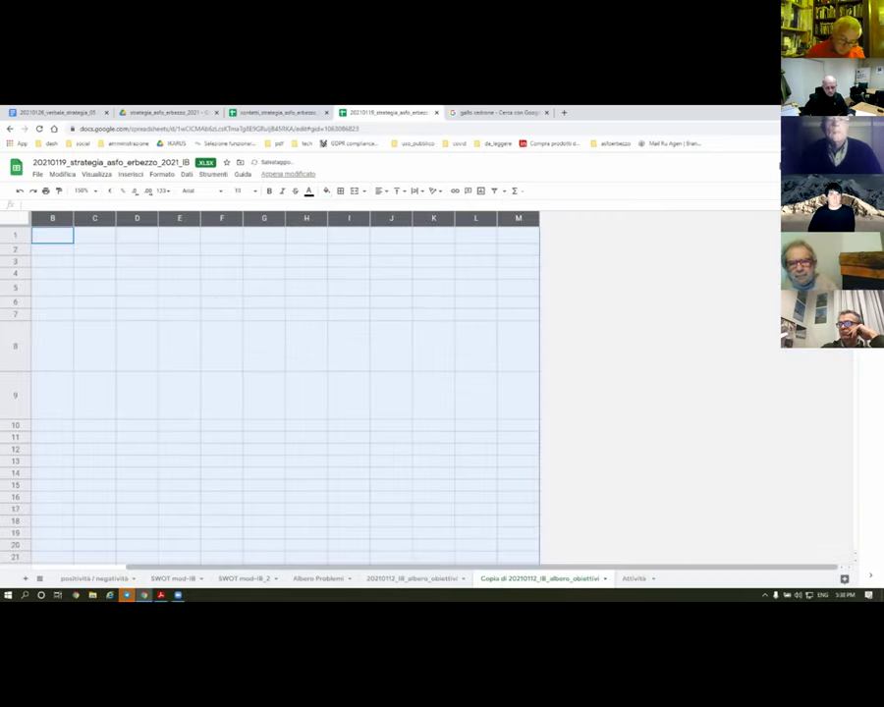
# Step: Clear the Obiettivo generale heading from cell A1 and enlarge rows 6 and 7 to about the height of rows 8 and 9
pyautogui.click(241, 287)
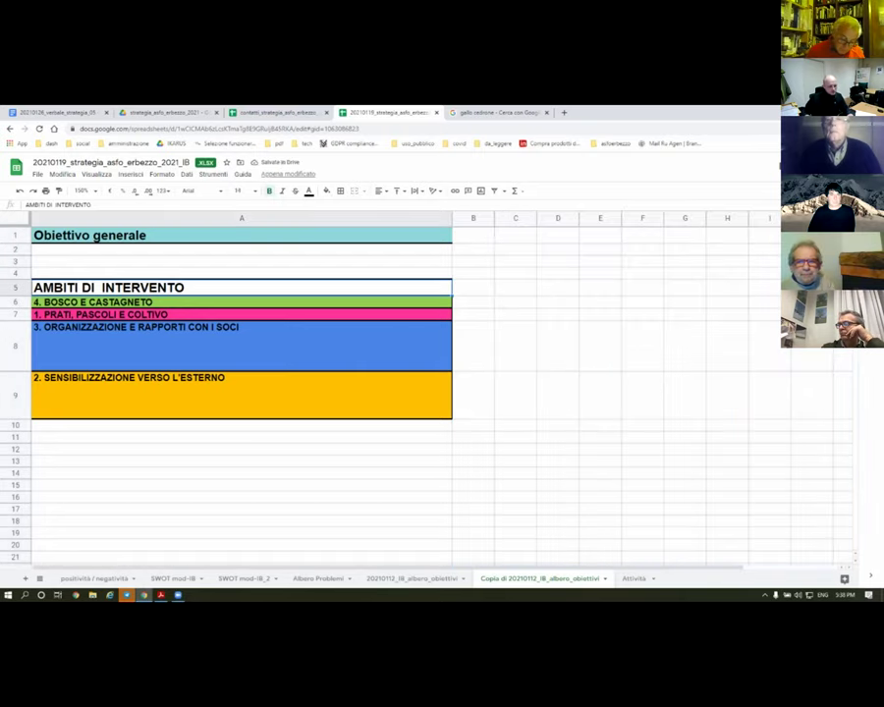
pyautogui.click(240, 234)
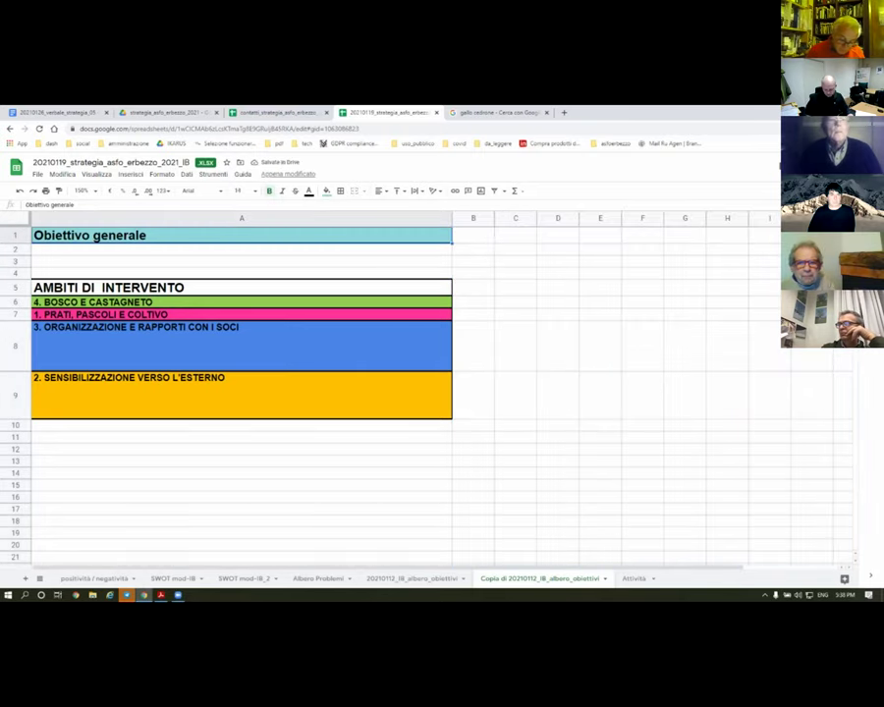
pyautogui.press('Delete')
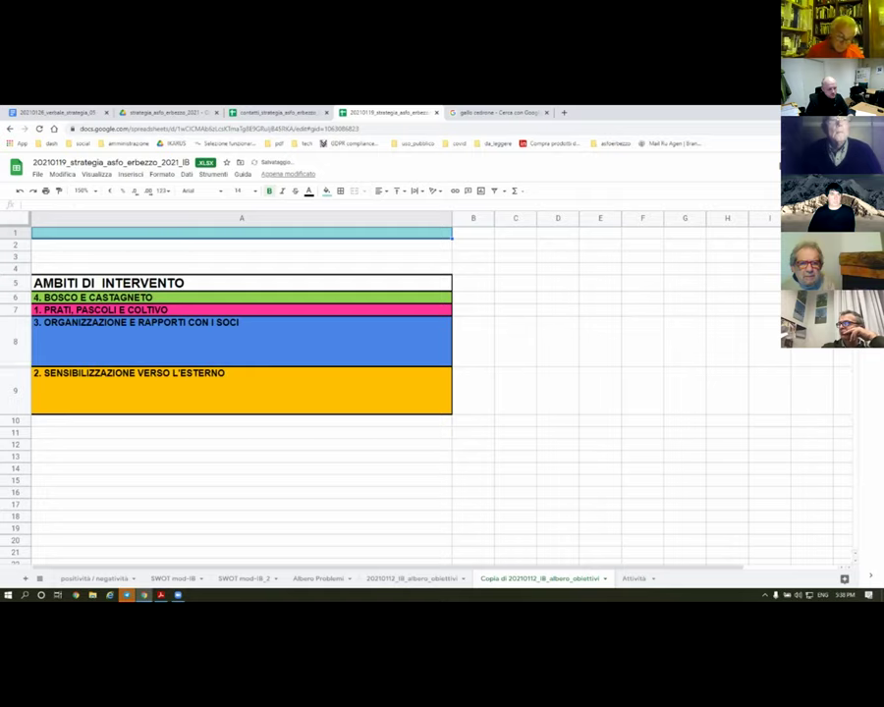
pyautogui.moveTo(15, 304); pyautogui.dragTo(14, 386)
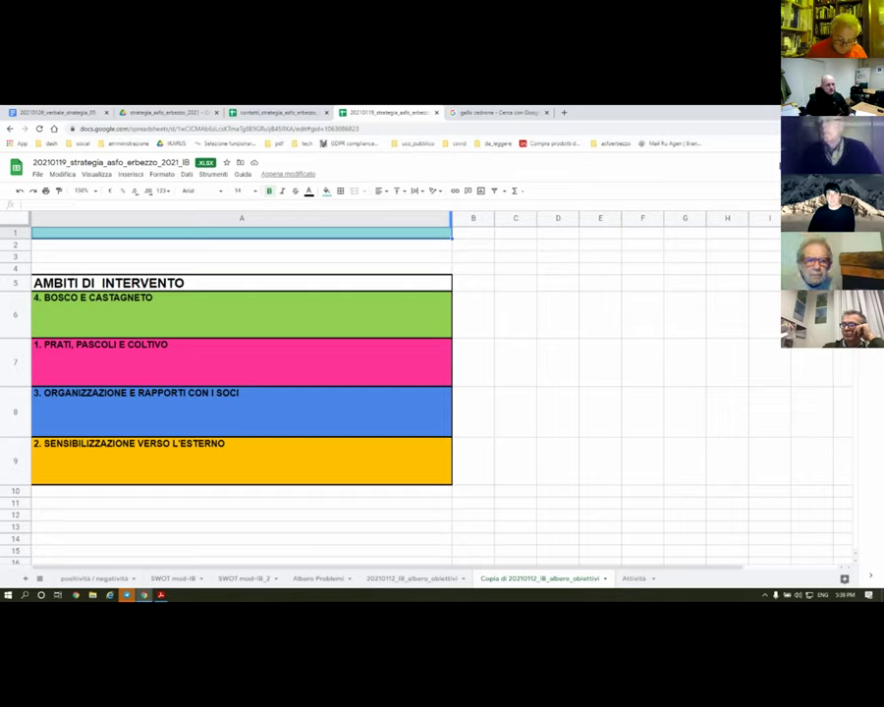
# Step: Replace the Ambiti di intervento heading in cell A5 with Problema
pyautogui.click(241, 315)
pyautogui.click(240, 283)
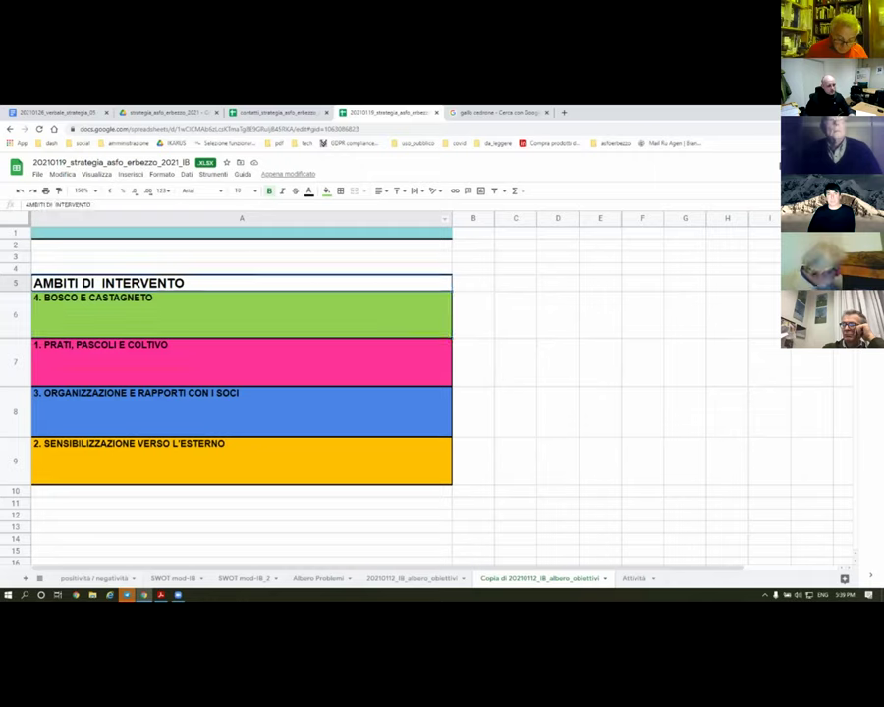
pyautogui.write('Problema')
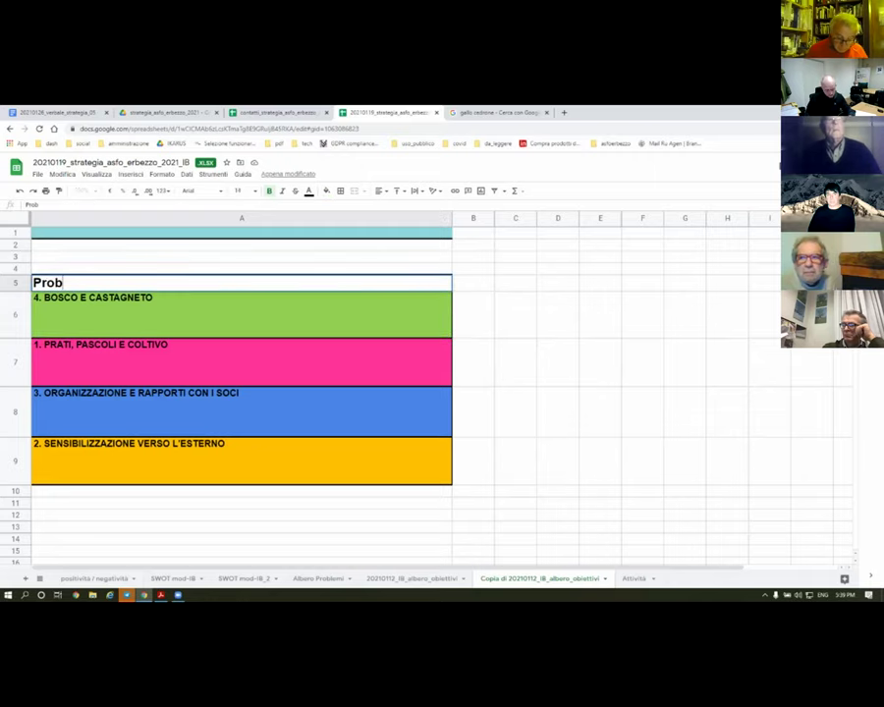
pyautogui.press('Return')
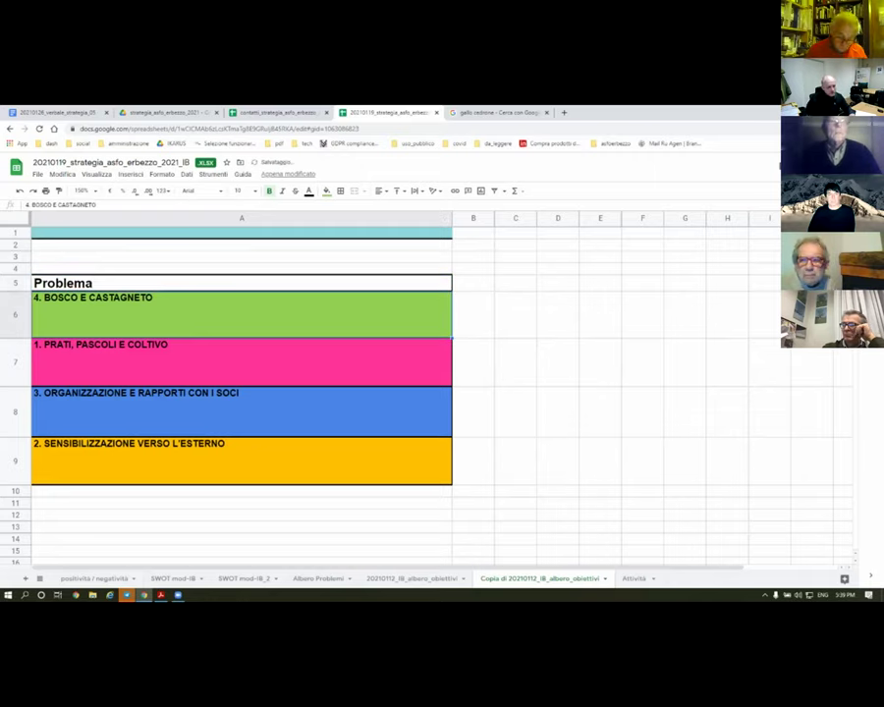
# Step: Remove the leading number "4." from the Bosco e castagneto label in cell A6
pyautogui.press('F2')
pyautogui.press('Home')
pyautogui.press('Delete')
pyautogui.press('Delete')
pyautogui.press('Delete')
pyautogui.press('Return')
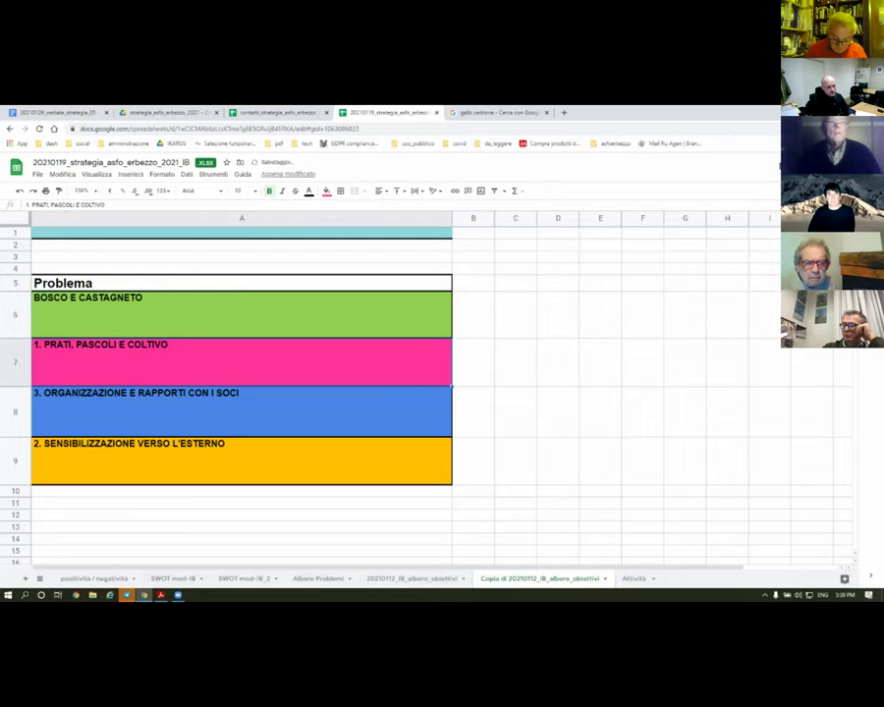
# Step: Remove the leading number "1." from the Prati, pascoli e coltivo label in cell A7
pyautogui.press('F2')
pyautogui.press('Home')
pyautogui.press('Delete')
pyautogui.press('Delete')
pyautogui.press('Delete')
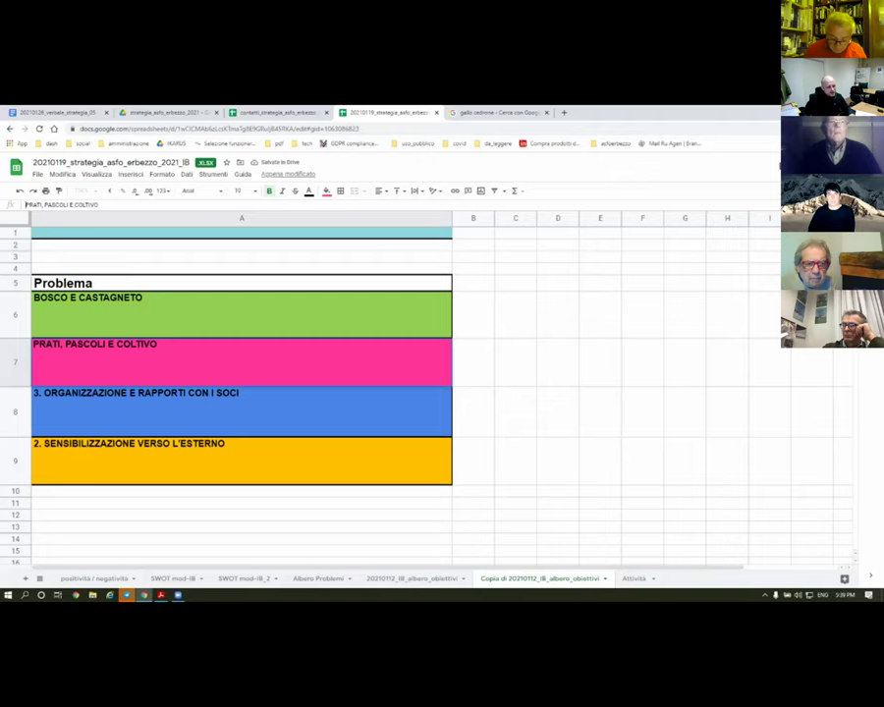
pyautogui.press('Return')
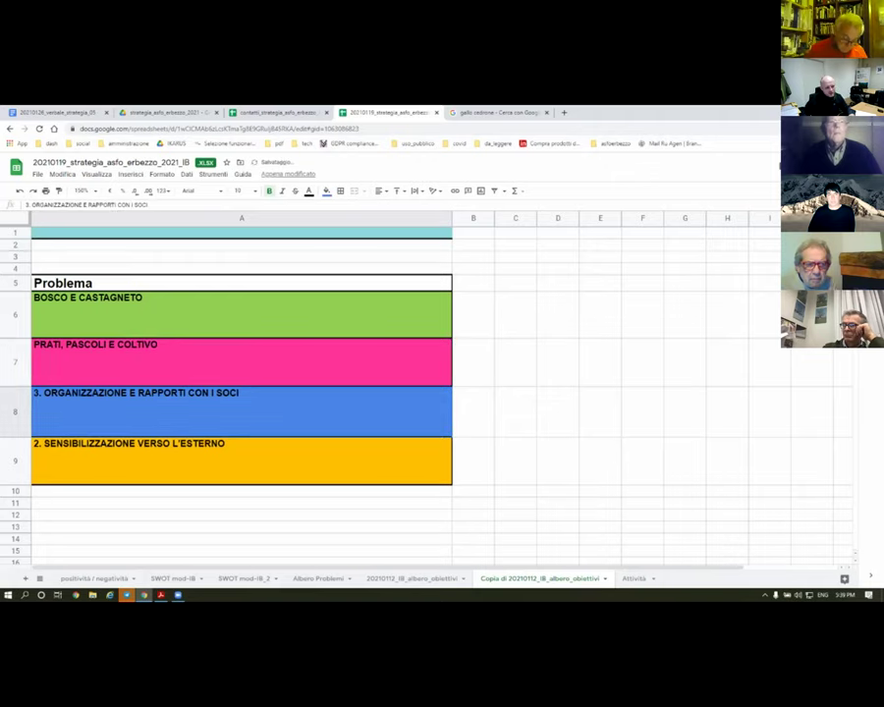
# Step: Remove the leading number "3." from the Organizzazione e rapporti con i soci label in cell A8
pyautogui.press('F2')
pyautogui.press('Home')
pyautogui.press('Delete')
pyautogui.press('Delete')
pyautogui.press('Delete')
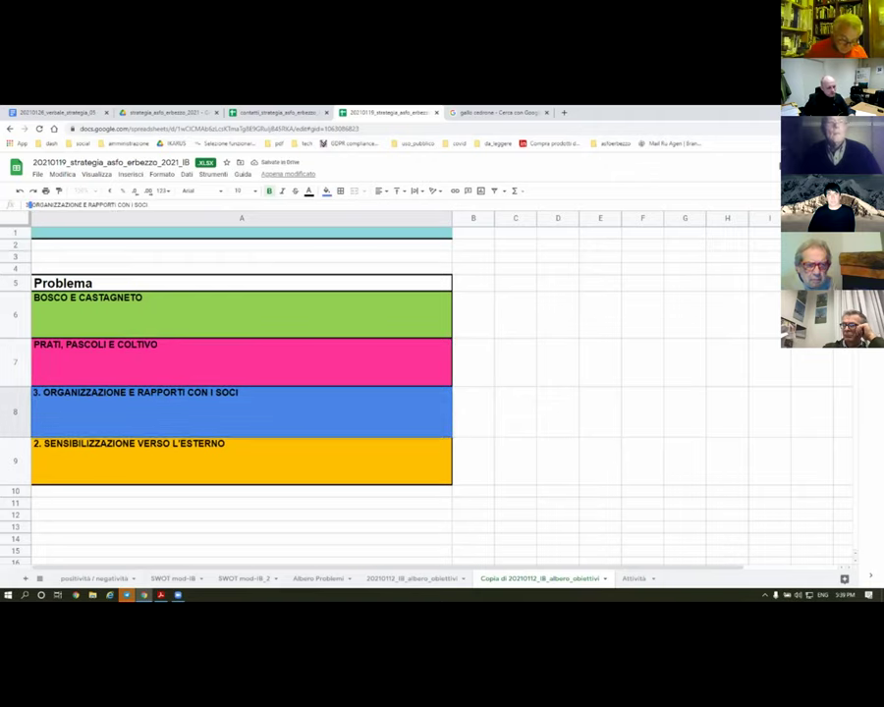
pyautogui.press('Return')
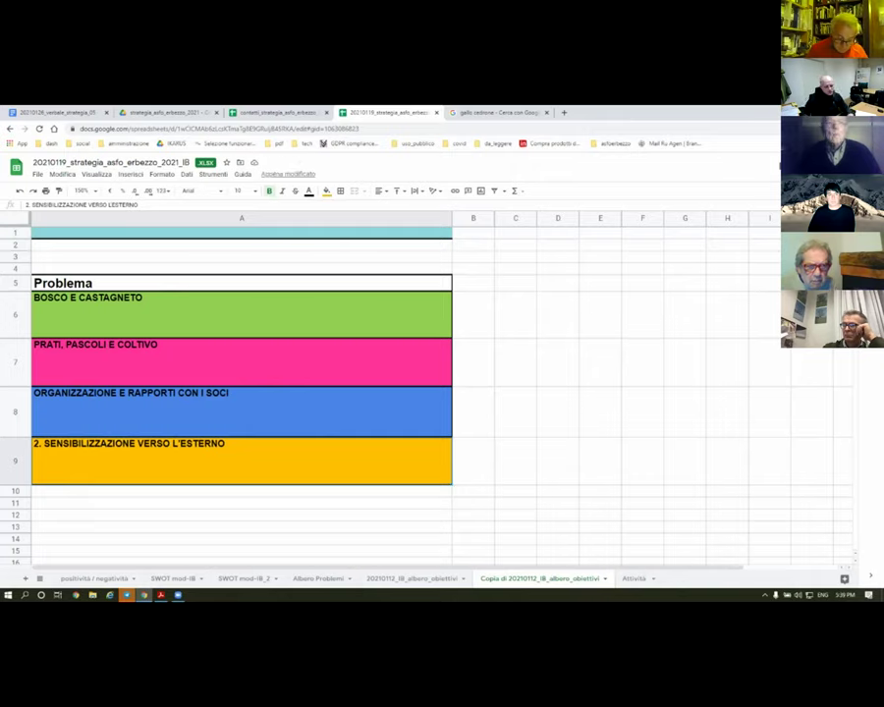
# Step: Remove the leading number "2." from the Sensibilizzazione verso l'esterno label in cell A9
pyautogui.press('F2')
pyautogui.press('Home')
pyautogui.press('Delete')
pyautogui.press('Delete')
pyautogui.press('Delete')
pyautogui.press('Return')
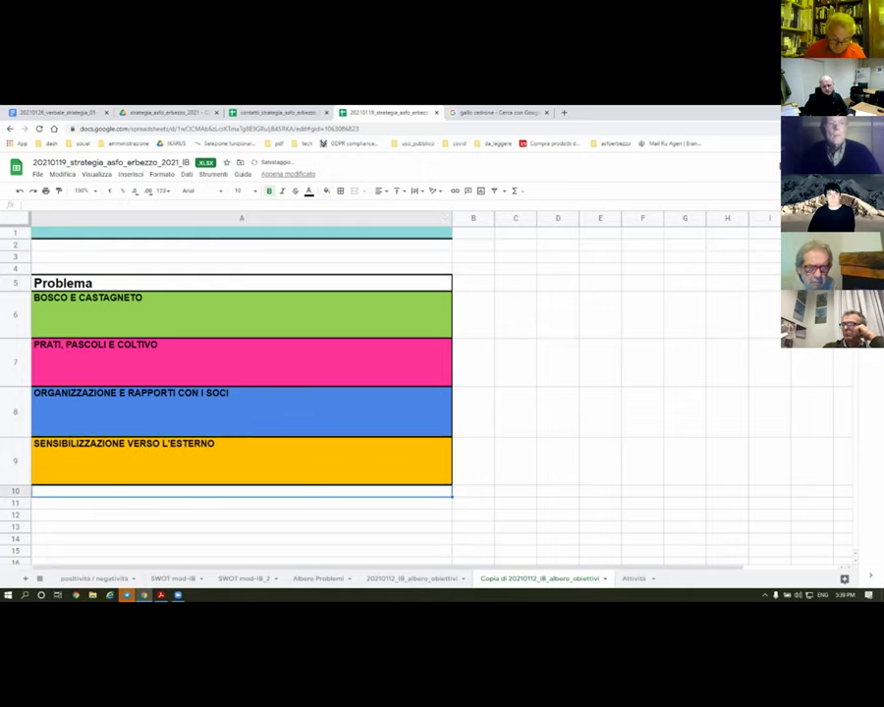
# Step: Center the four area labels in cells A6 to A9 both horizontally and vertically
pyautogui.click(241, 462)
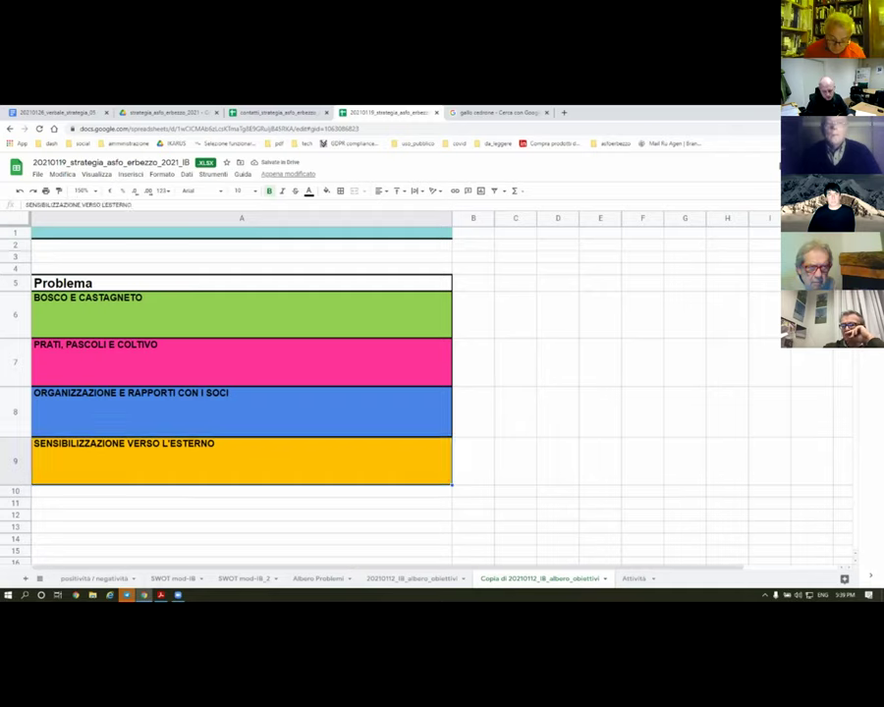
pyautogui.hotkey('shift', 'Up')
pyautogui.hotkey('shift', 'Up')
pyautogui.hotkey('shift', 'Up')
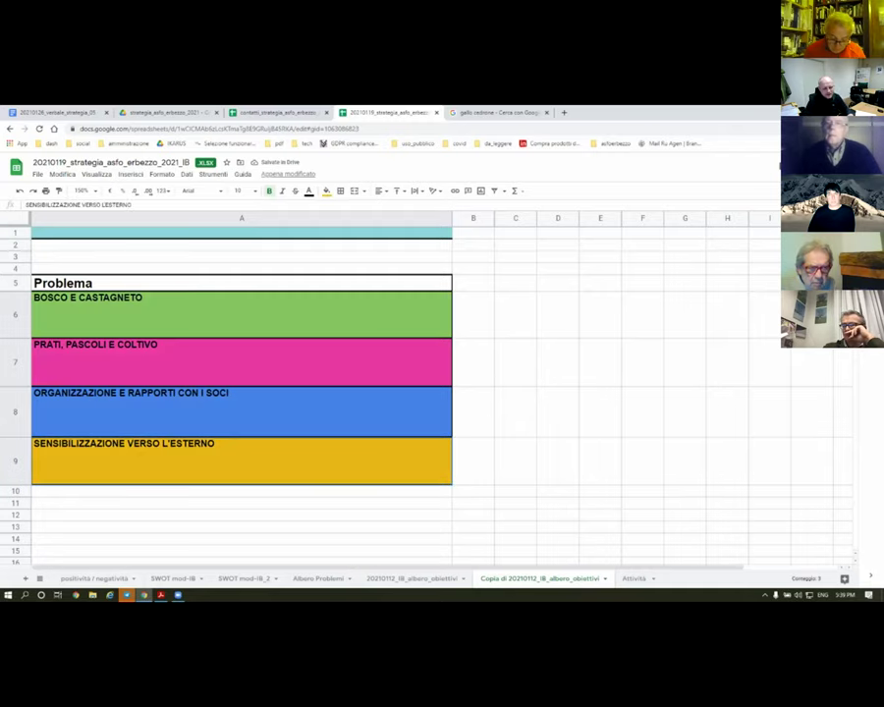
pyautogui.click(379, 191)
pyautogui.click(389, 203)
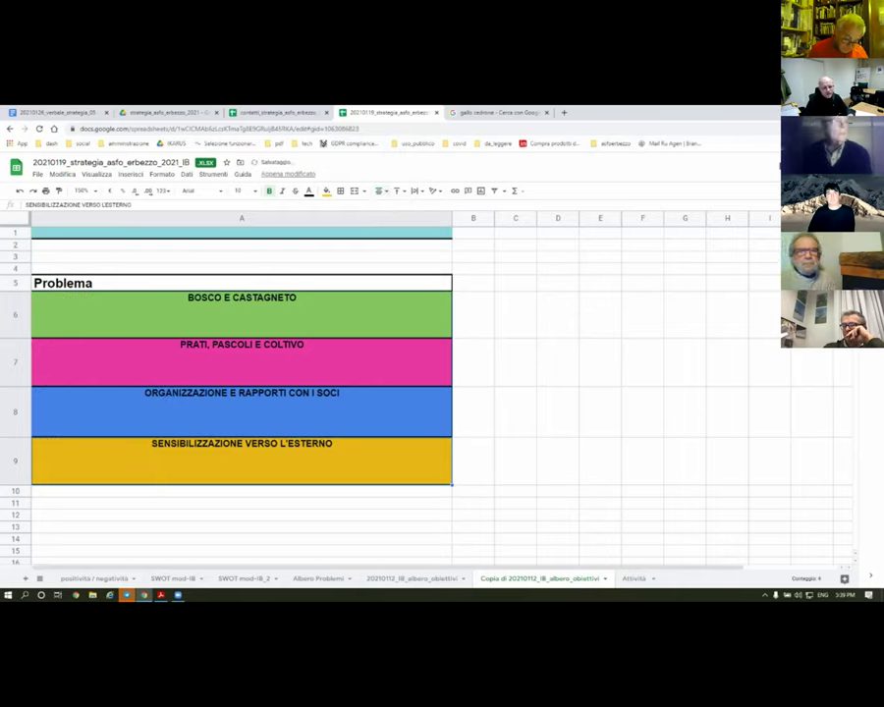
pyautogui.click(398, 191)
pyautogui.click(409, 208)
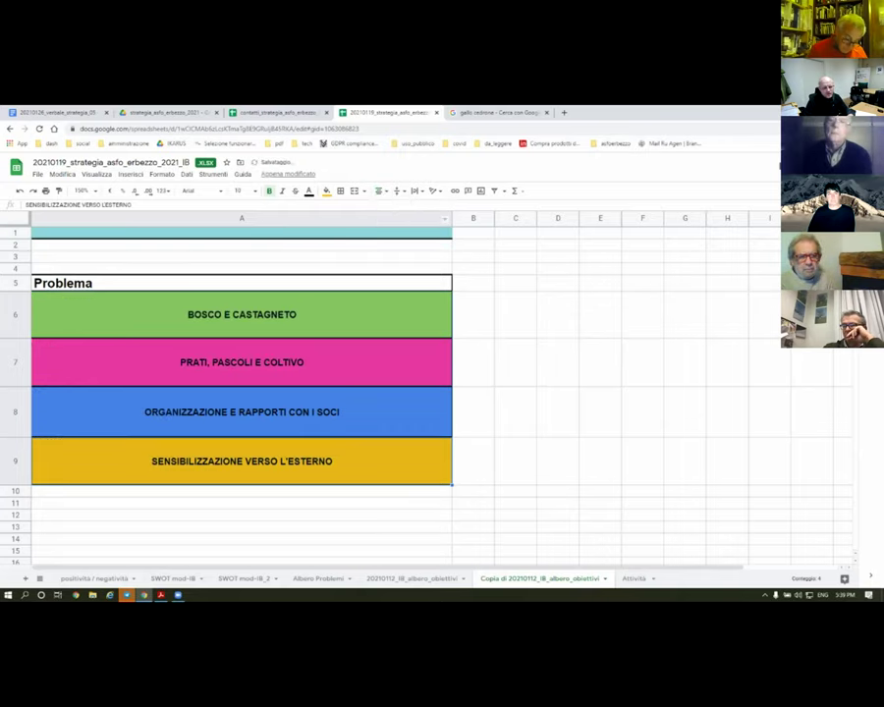
pyautogui.click(600, 363)
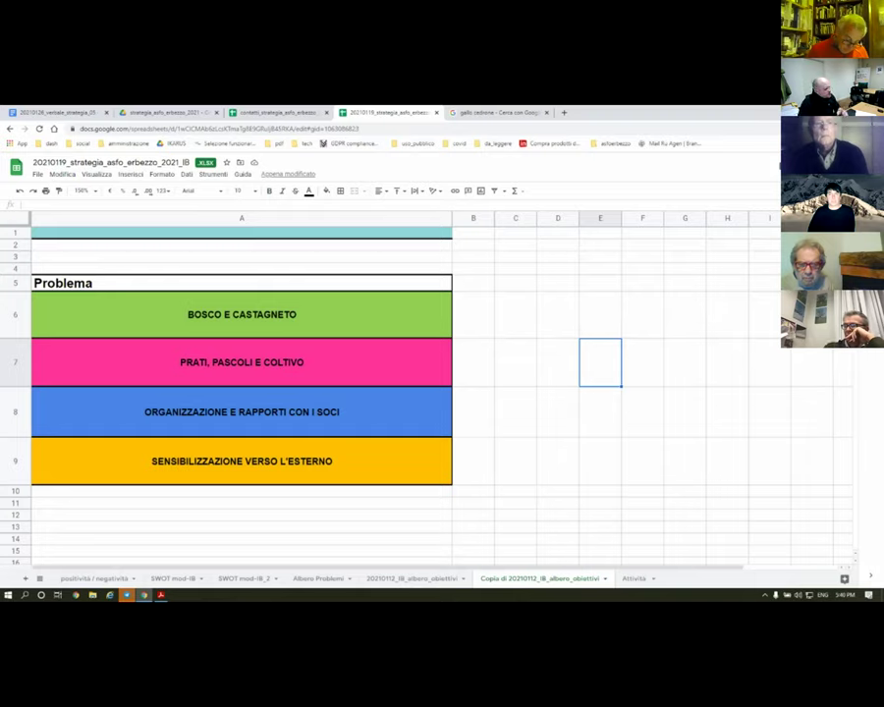
# Step: Extend the heading in cell A5 to read "Problema specifici"
pyautogui.click(242, 283)
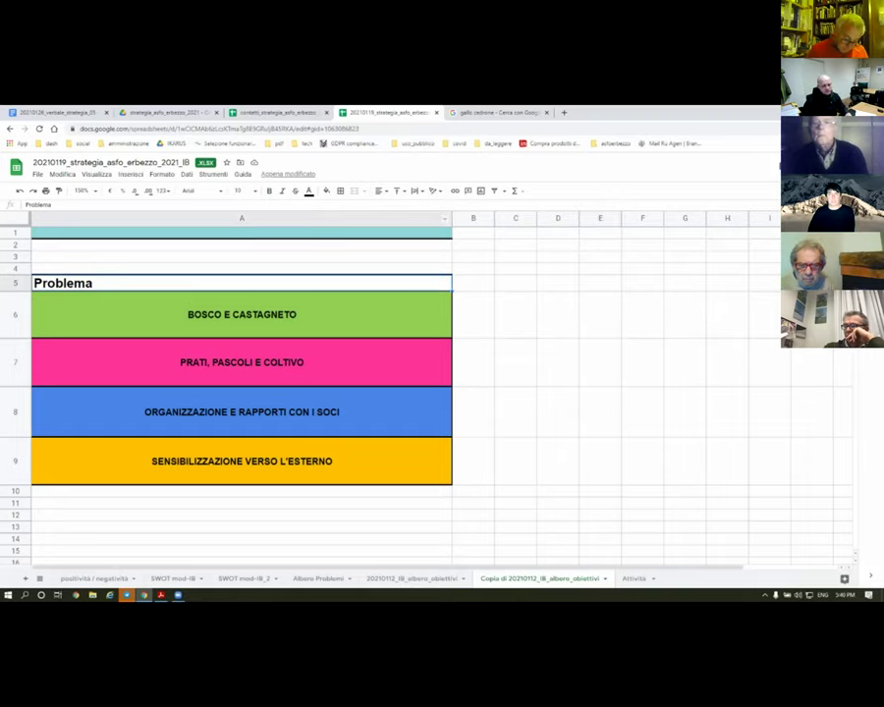
pyautogui.write('specifici')
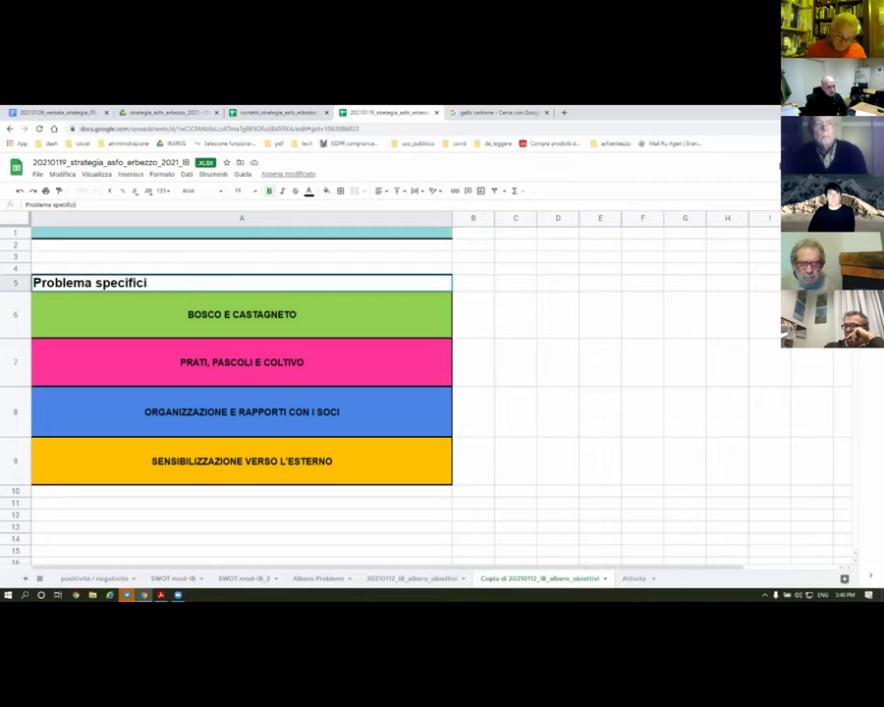
pyautogui.press('Return')
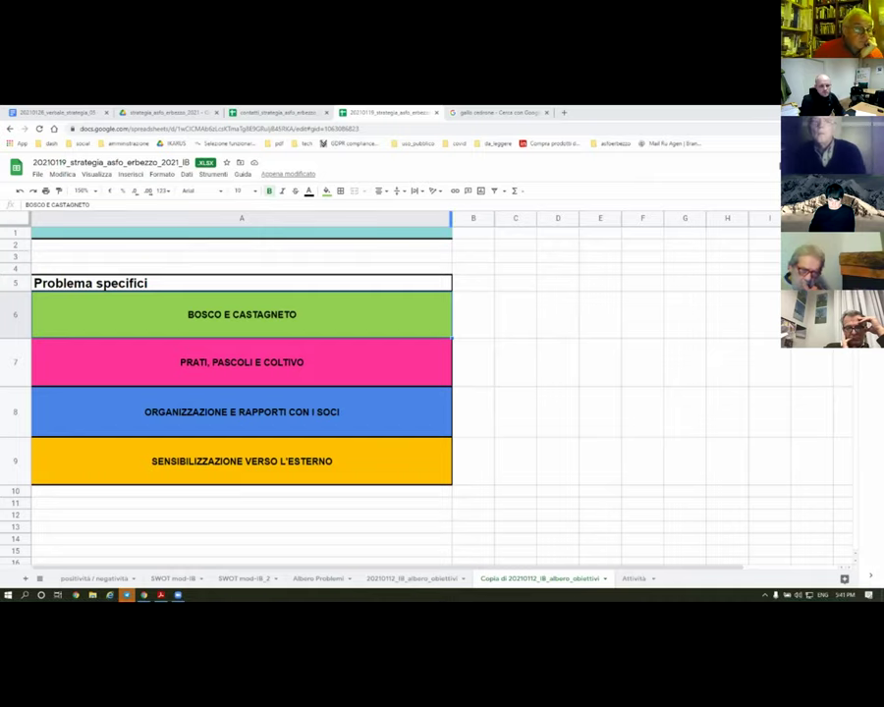
# Step: Narrow column A by about a quarter and resize the browser window to a little under half the screen's width
pyautogui.moveTo(452, 217); pyautogui.dragTo(338, 217)
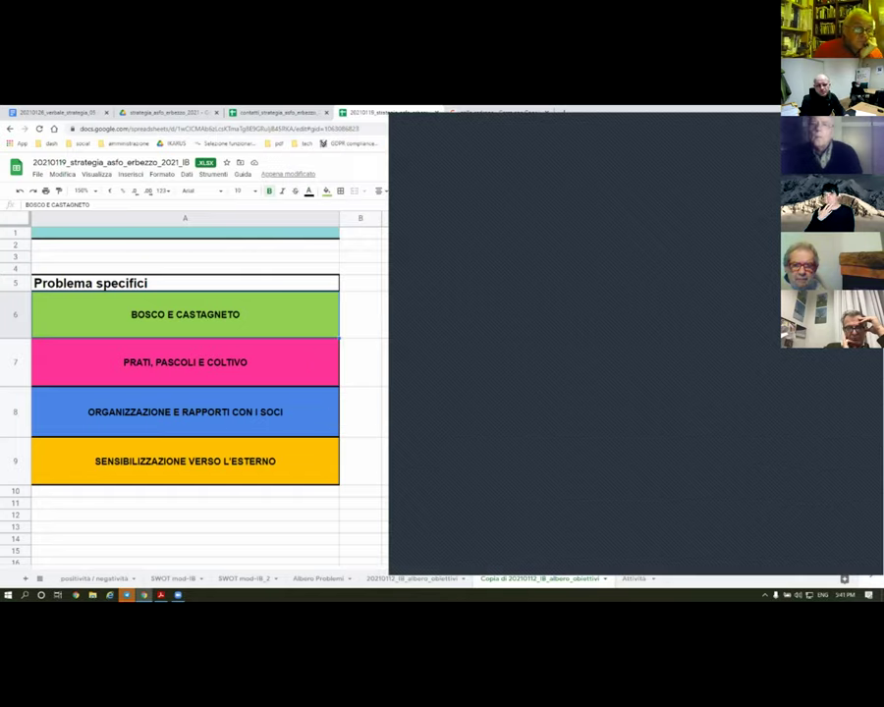
pyautogui.moveTo(373, 111); pyautogui.dragTo(164, 115)
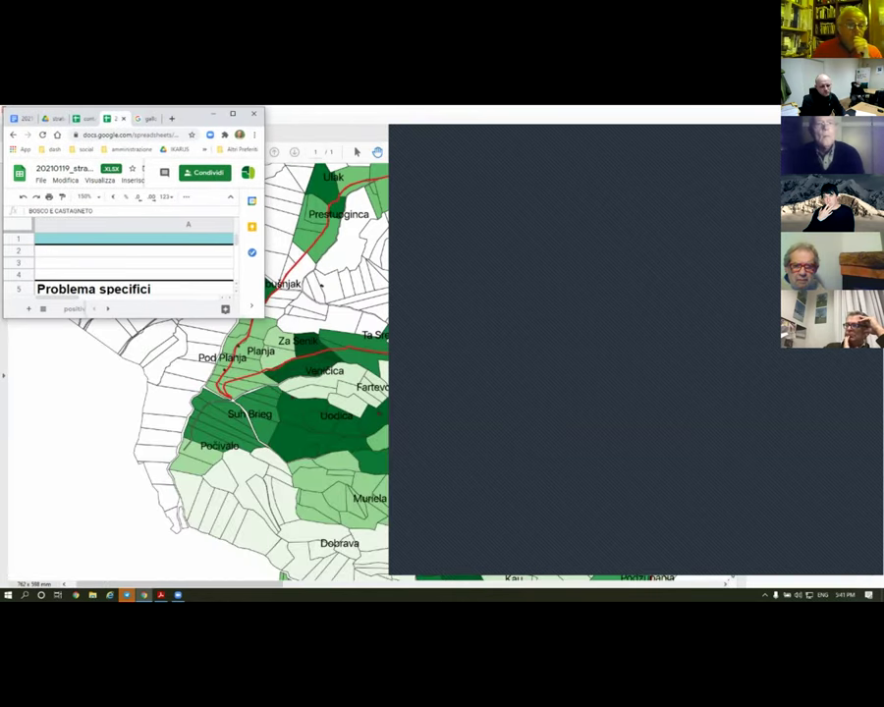
pyautogui.moveTo(263, 316); pyautogui.dragTo(388, 572)
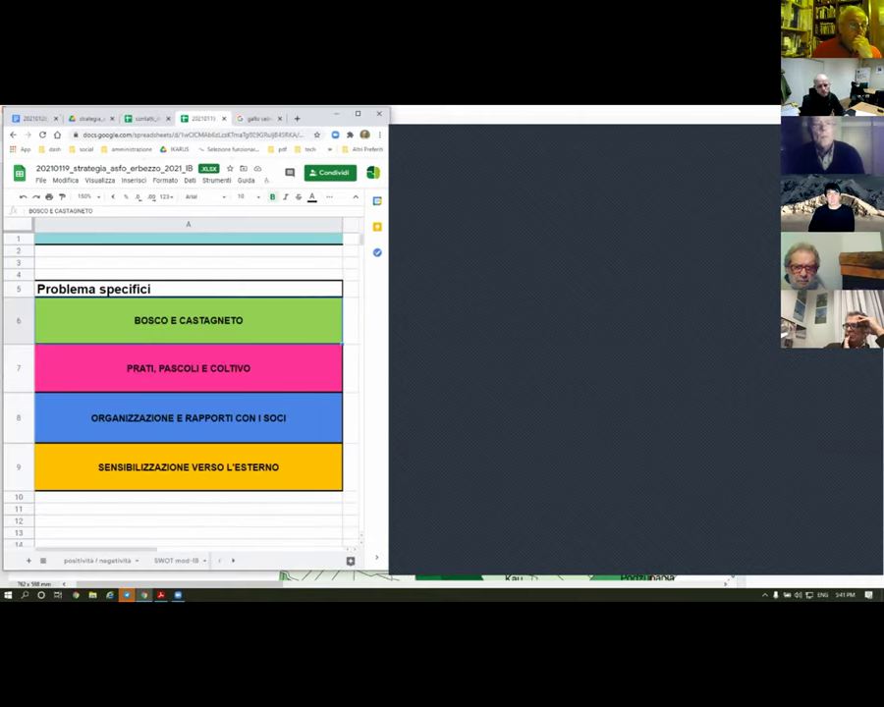
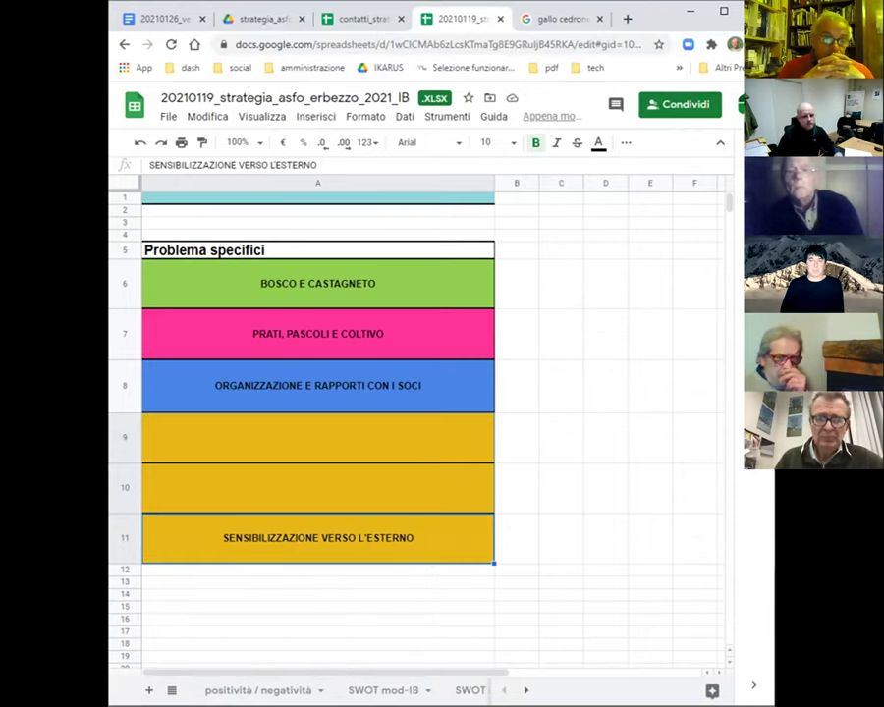
# Step: Widen column B to slightly more than column A and enter "non troviamo nuovi soci a stregna e fuori" in cell B11
pyautogui.hotkey('alt', 'a')
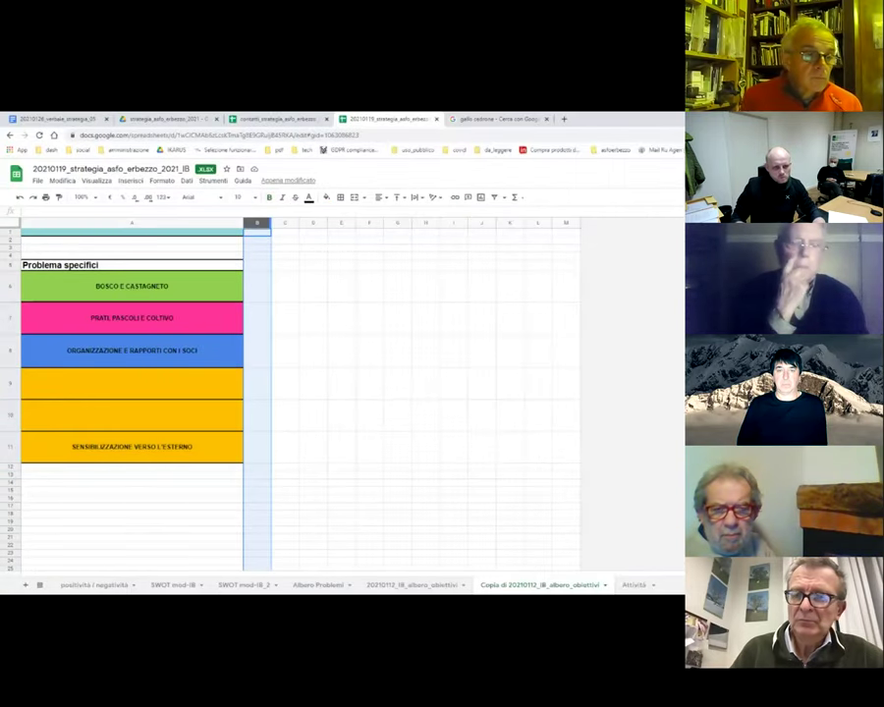
pyautogui.moveTo(270, 224); pyautogui.dragTo(510, 224)
pyautogui.click(376, 447)
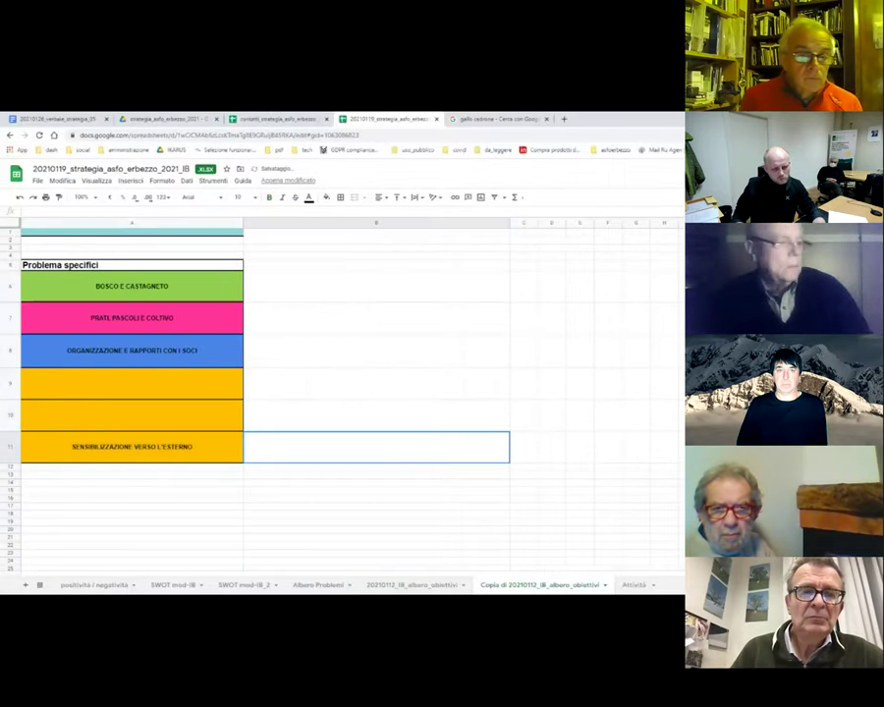
pyautogui.write('non troviamo nuovi')
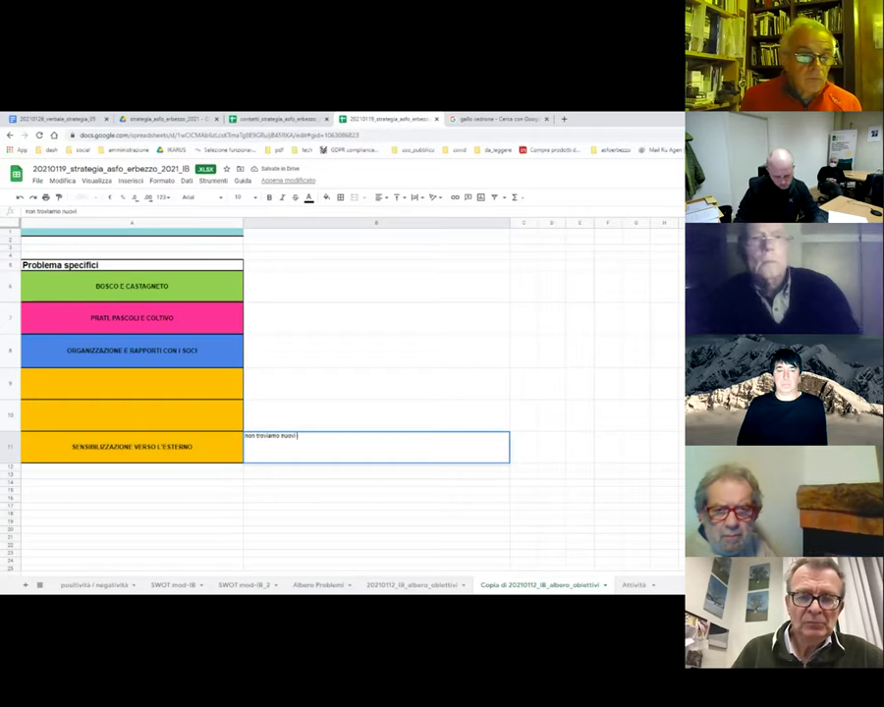
pyautogui.write(' soci')
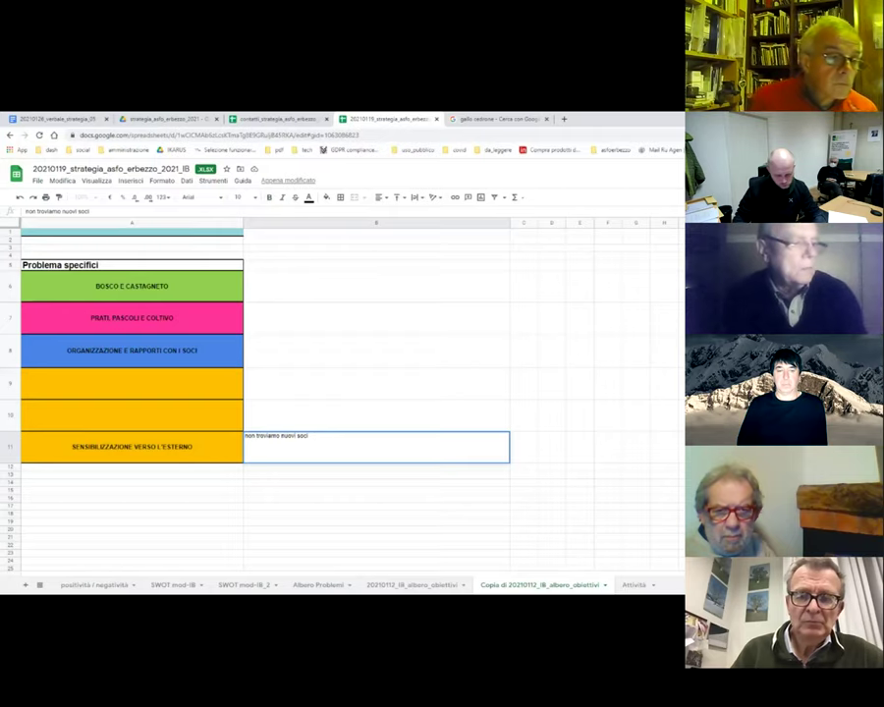
pyautogui.write(' a stregna')
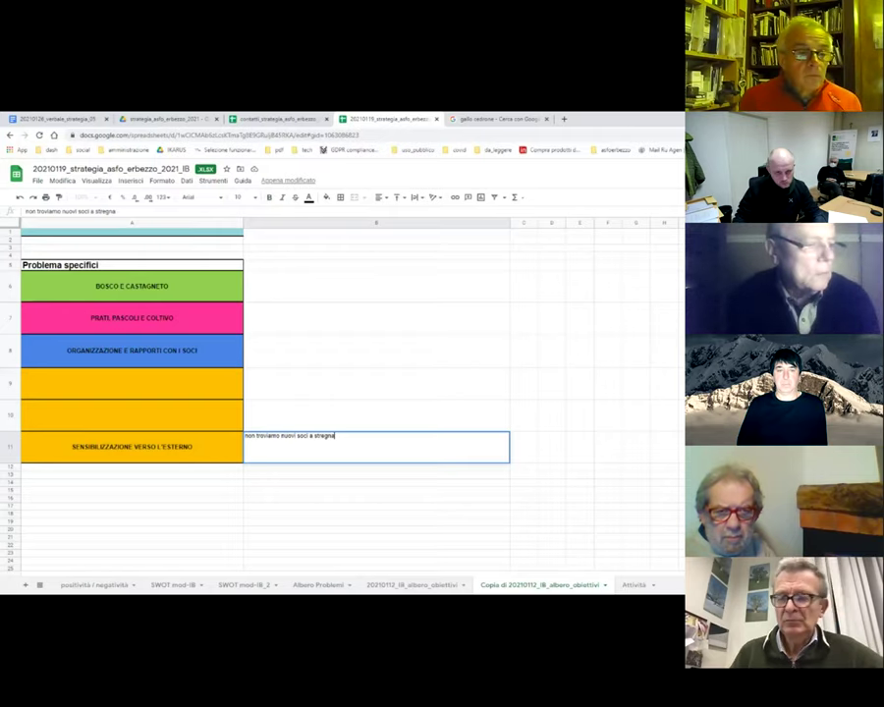
pyautogui.write(' e fuori')
pyautogui.press('Return')
pyautogui.click(376, 447)
pyautogui.click(376, 415)
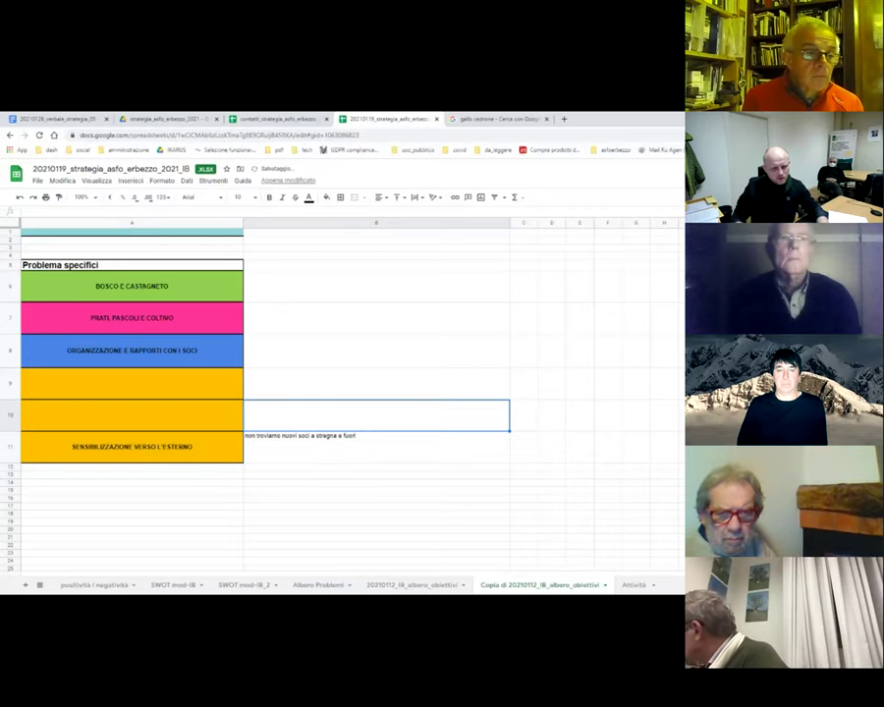
pyautogui.hotkey('alt', 'a')
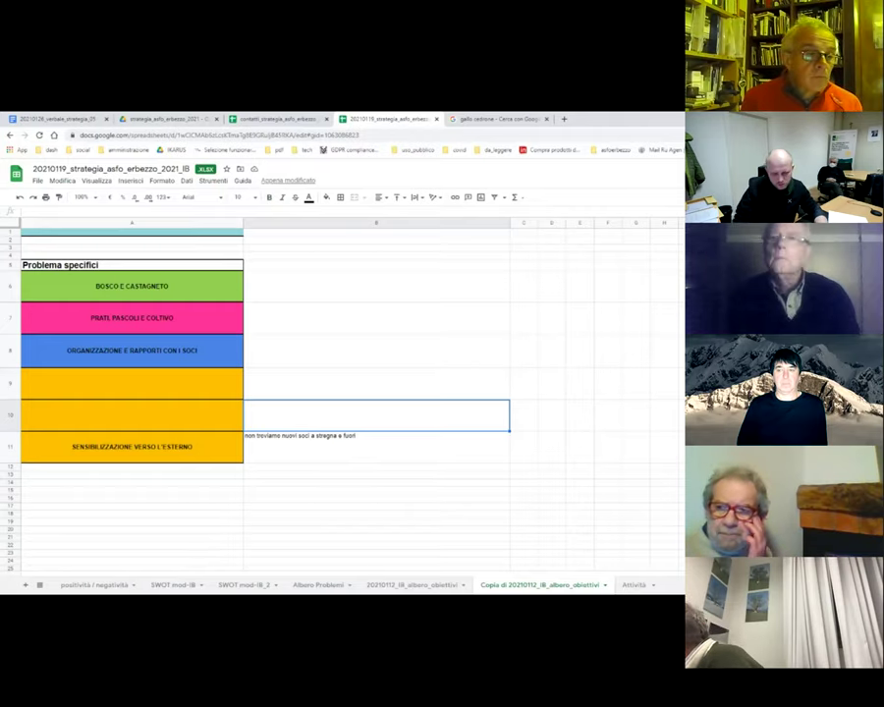
pyautogui.hotkey('alt', 'a')
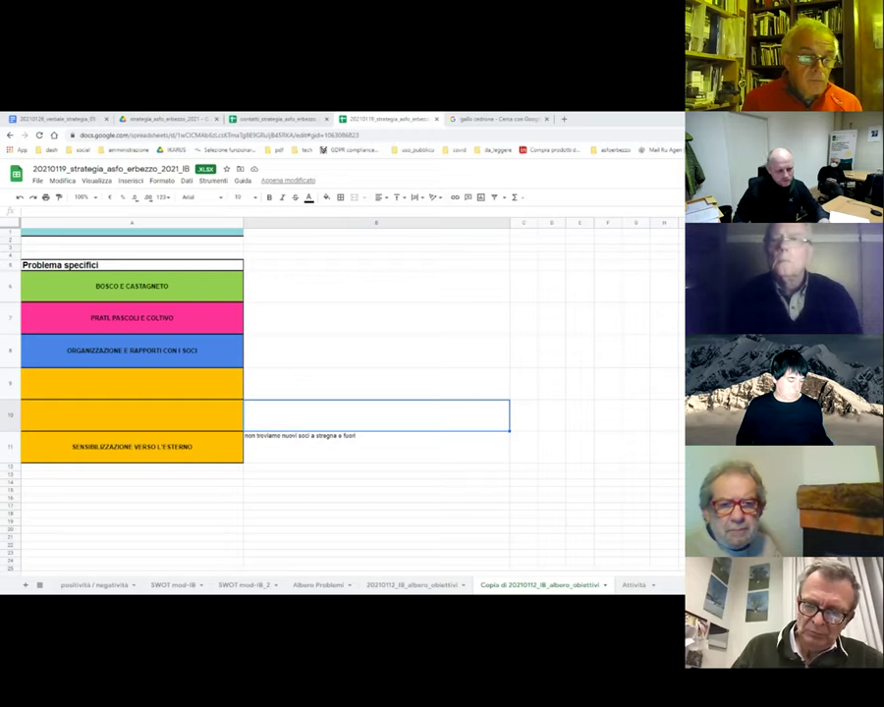
pyautogui.click(377, 447)
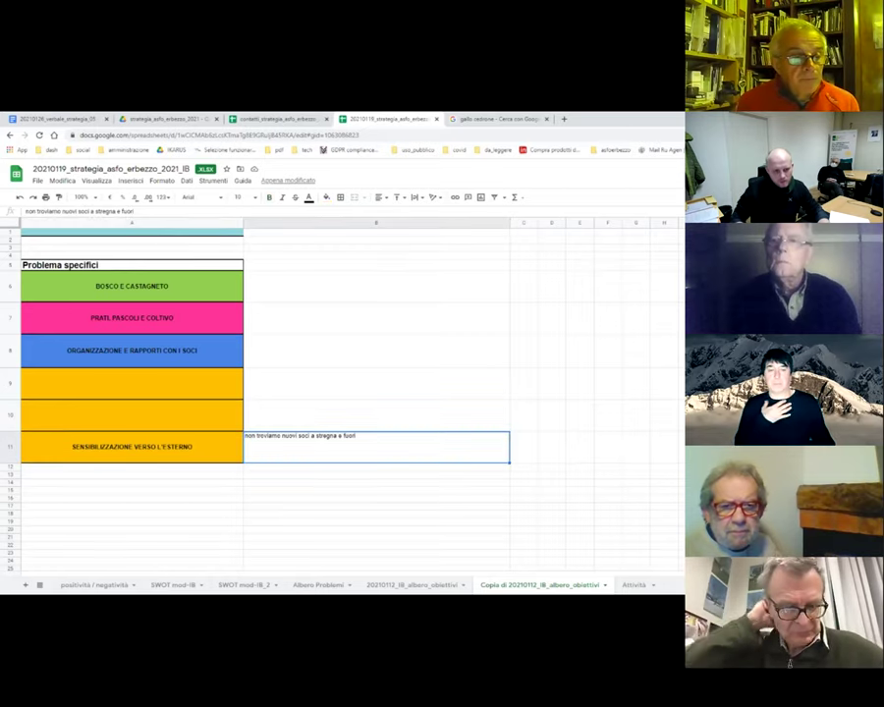
pyautogui.click(132, 447)
# Step: Enter the problem "non troviamo operatori agricoli" in cell B10
pyautogui.click(376, 415)
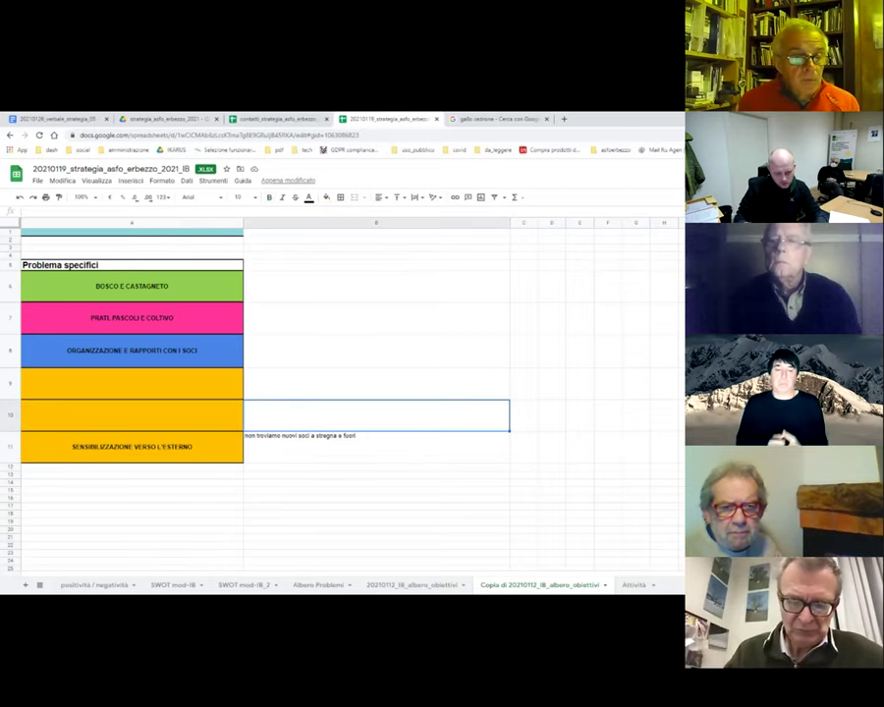
pyautogui.write('non troviamo operatori agrico')
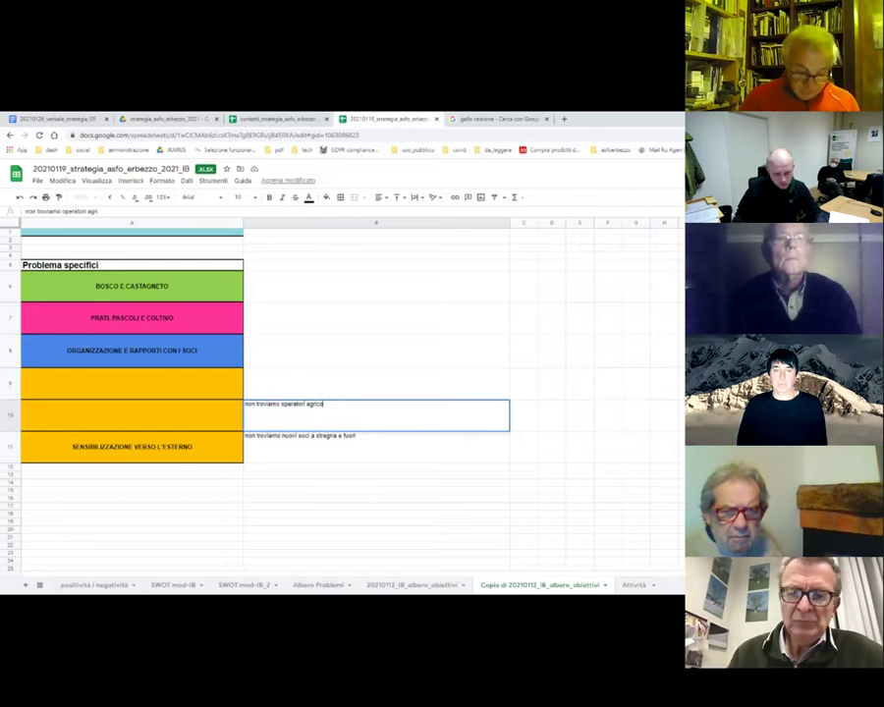
pyautogui.write('li')
pyautogui.press('Return')
pyautogui.press('Up')
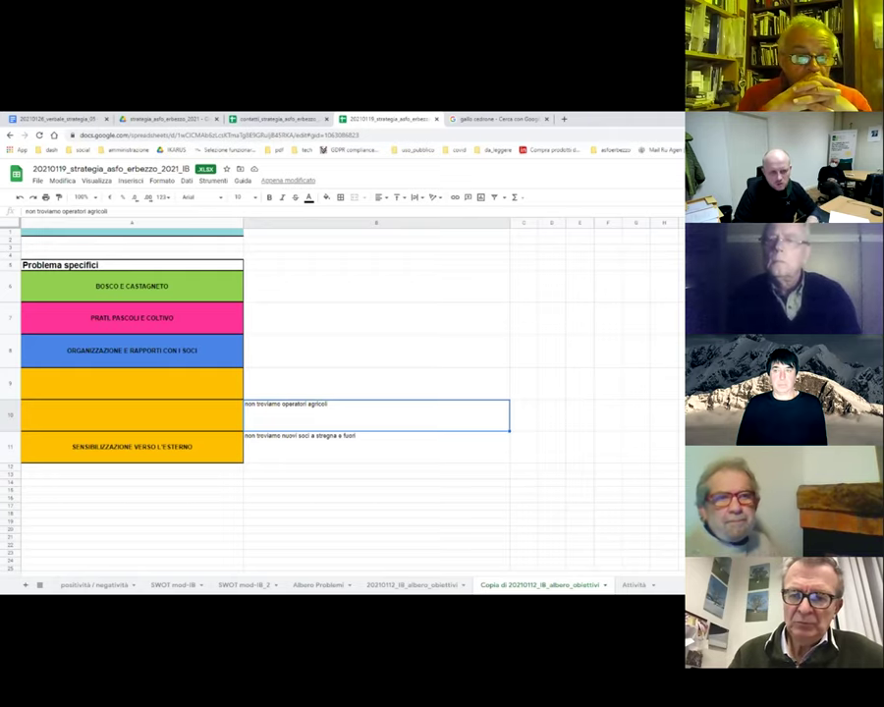
# Step: Hide column B containing the problem entries
pyautogui.click(131, 447)
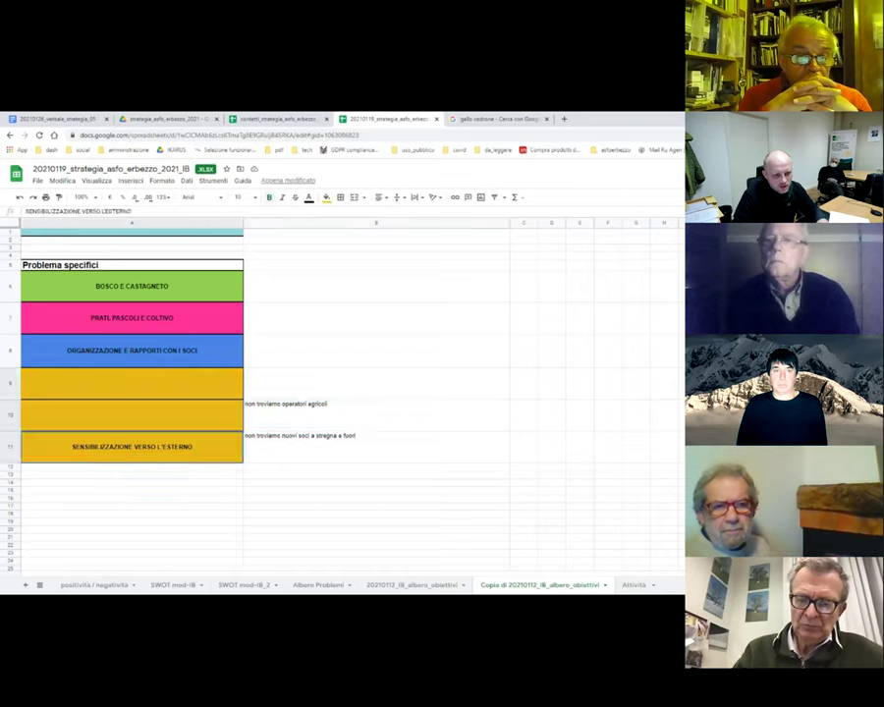
pyautogui.click(365, 223)
pyautogui.rightClick(365, 224)
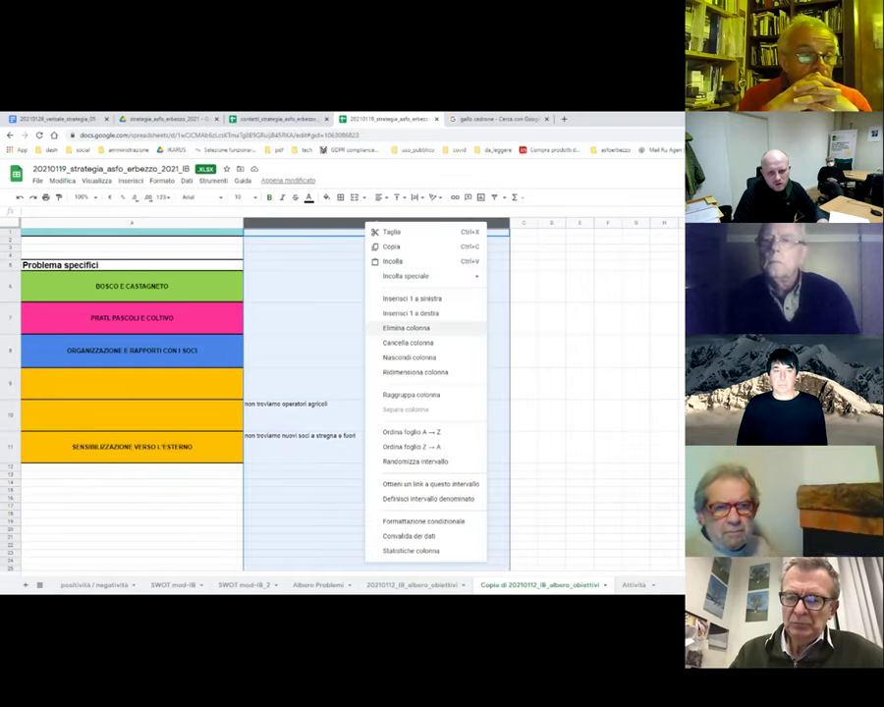
pyautogui.click(409, 358)
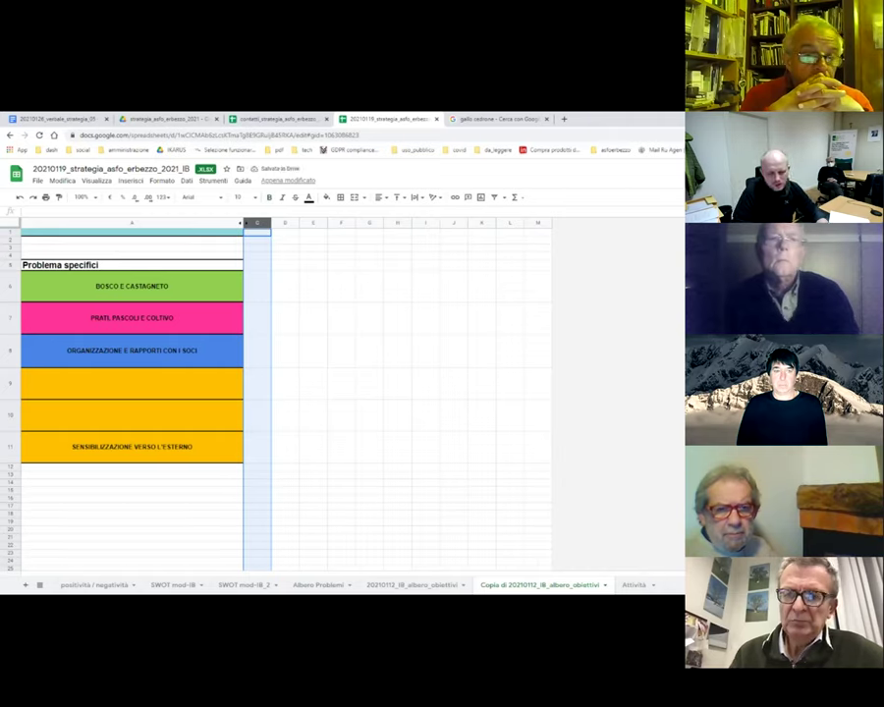
# Step: Merge cells A9 to A11 into one Sensibilizzazione verso l'esterno cell
pyautogui.click(132, 447)
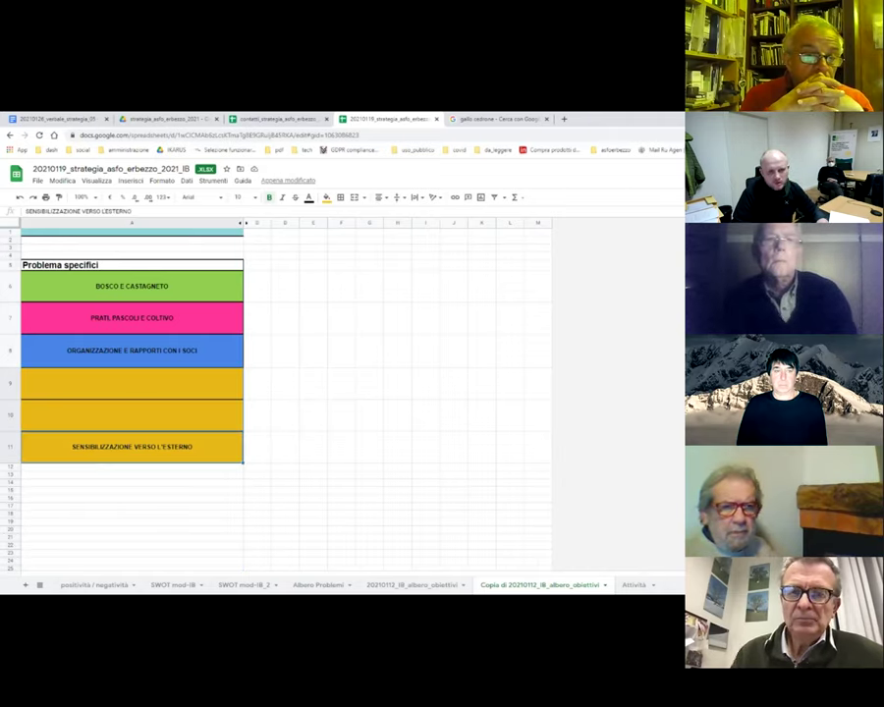
pyautogui.hotkey('alt', 'o')
pyautogui.press('m')
pyautogui.press('a')
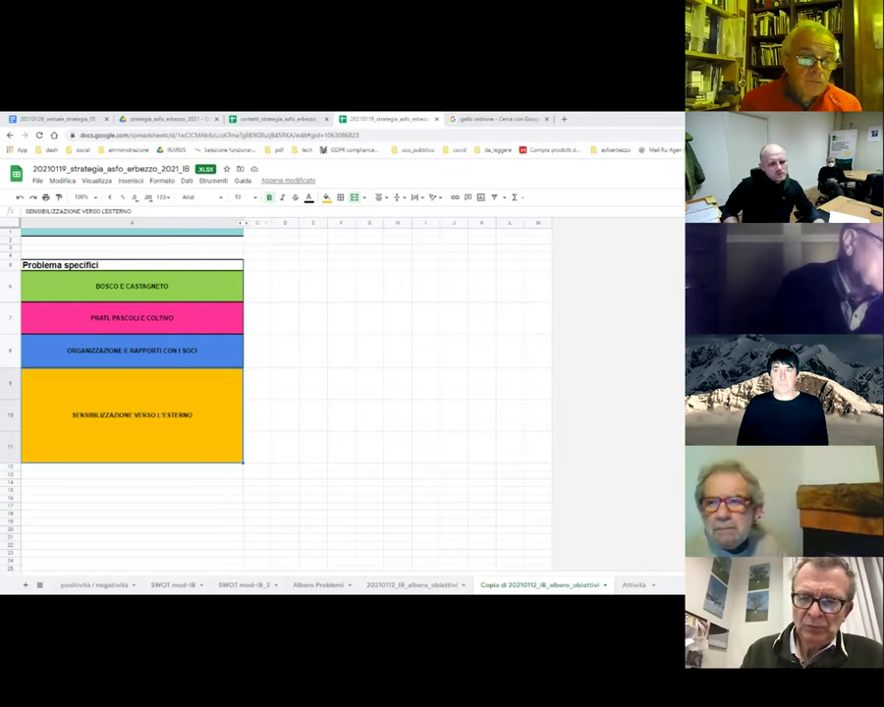
# Step: Unhide column B and select cell B9
pyautogui.click(241, 223)
pyautogui.click(376, 384)
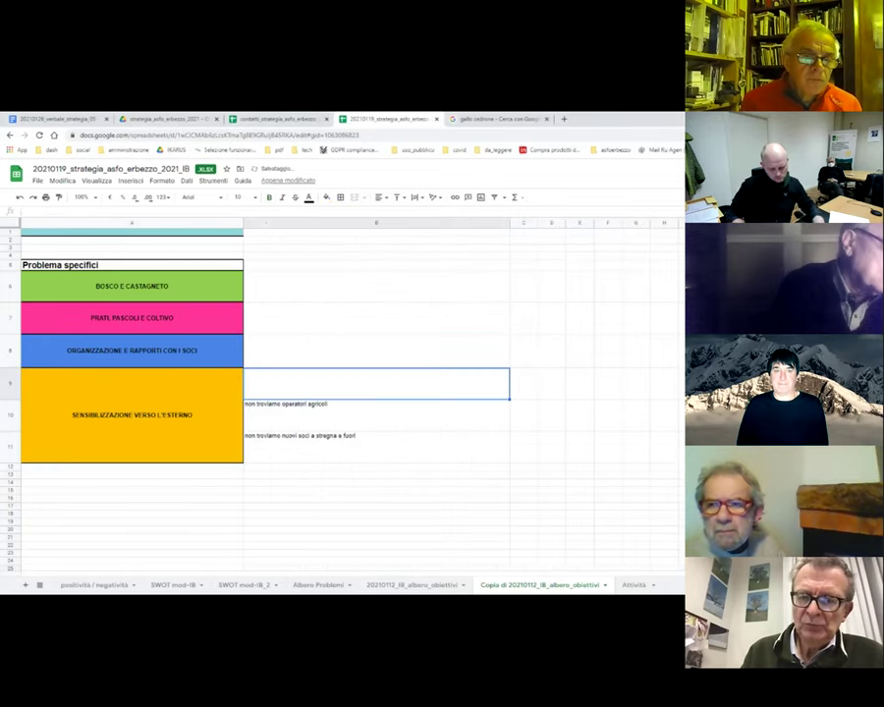
pyautogui.write('dobbiamo ')
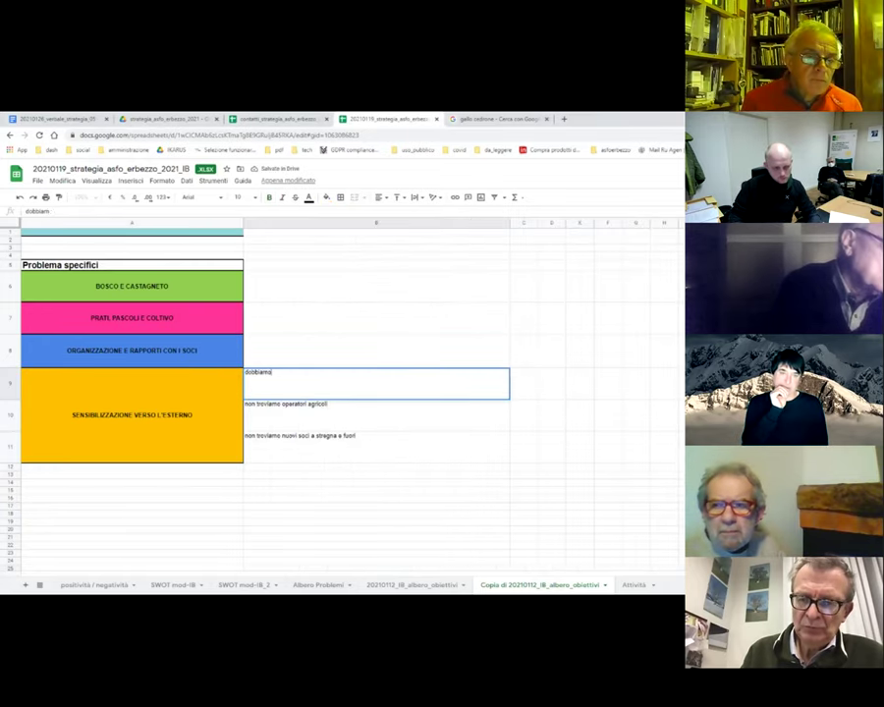
pyautogui.write('trovare giovani')
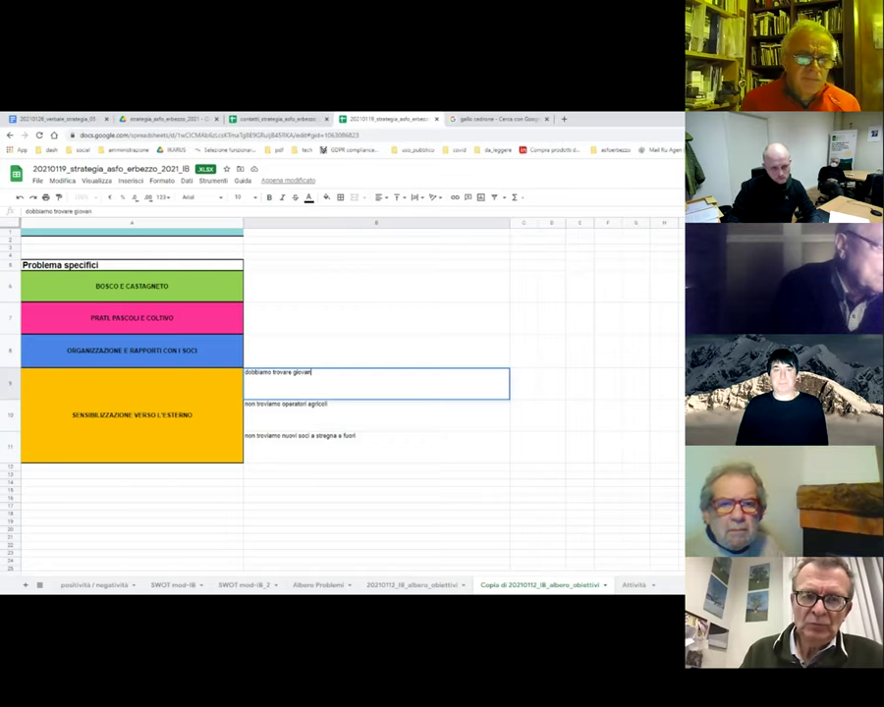
pyautogui.press('BackSpace')
pyautogui.press('BackSpace')
pyautogui.press('BackSpace')
pyautogui.press('BackSpace')
pyautogui.press('BackSpace')
pyautogui.press('BackSpace')
pyautogui.press('BackSpace')
pyautogui.press('BackSpace')
pyautogui.press('BackSpace')
pyautogui.press('BackSpace')
pyautogui.press('BackSpace')
pyautogui.press('BackSpace')
pyautogui.press('BackSpace')
pyautogui.press('BackSpace')
pyautogui.press('BackSpace')
pyautogui.press('BackSpace')
pyautogui.press('BackSpace')
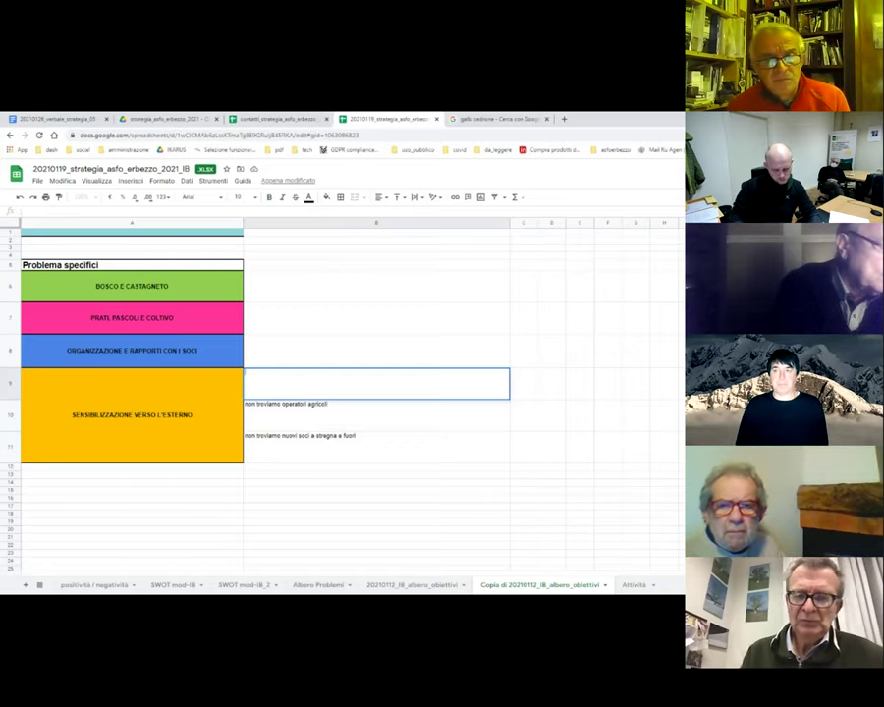
# Step: Enter the problem "non abbiamo abbastanza giovani coinvolti" in cell B9
pyautogui.write('non abbiamo a')
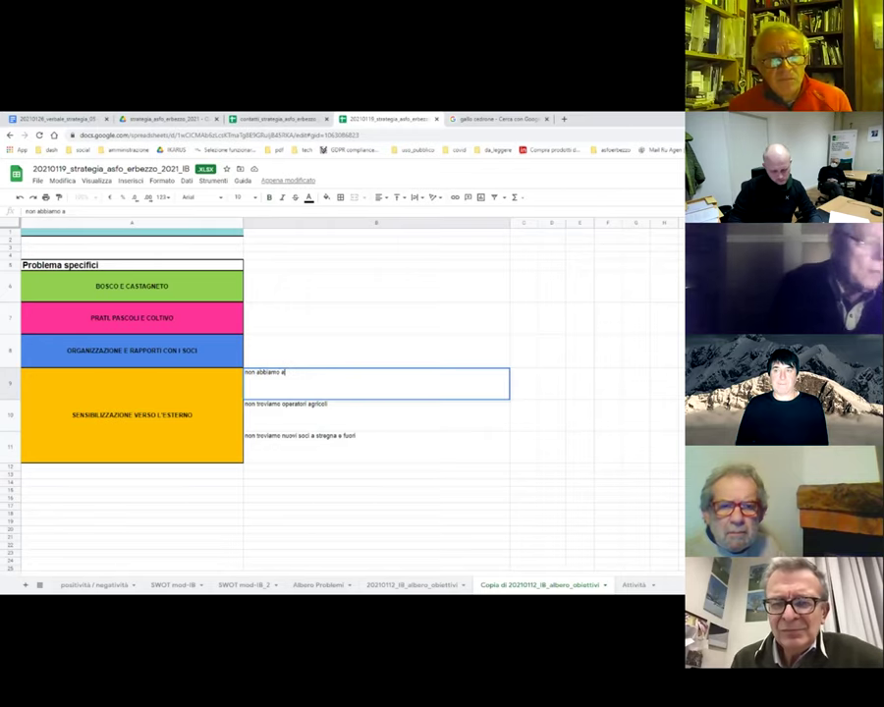
pyautogui.write('bbastanza gio')
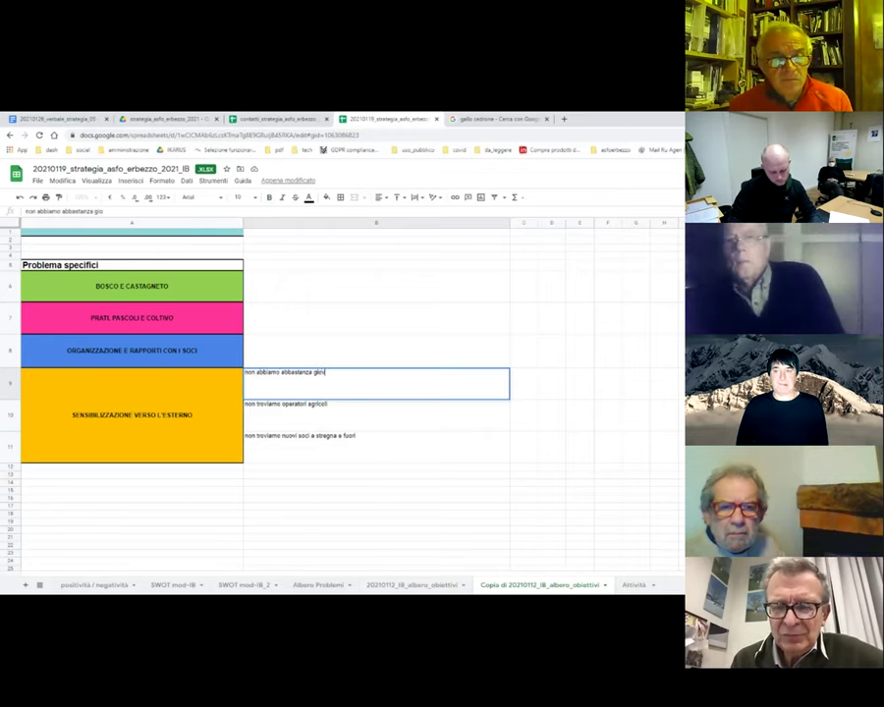
pyautogui.write('vani coinvolti')
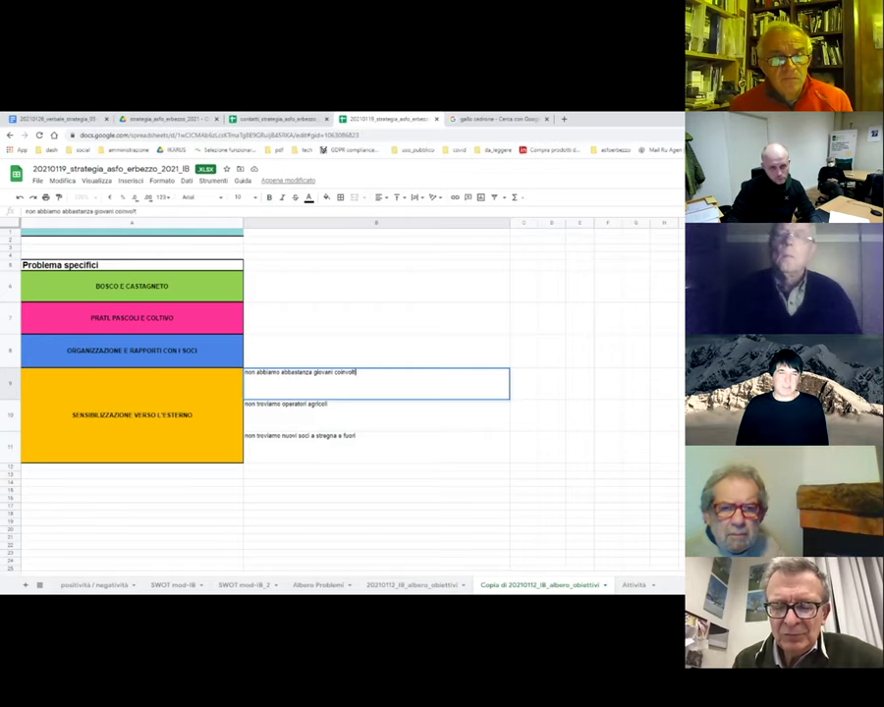
pyautogui.press('Return')
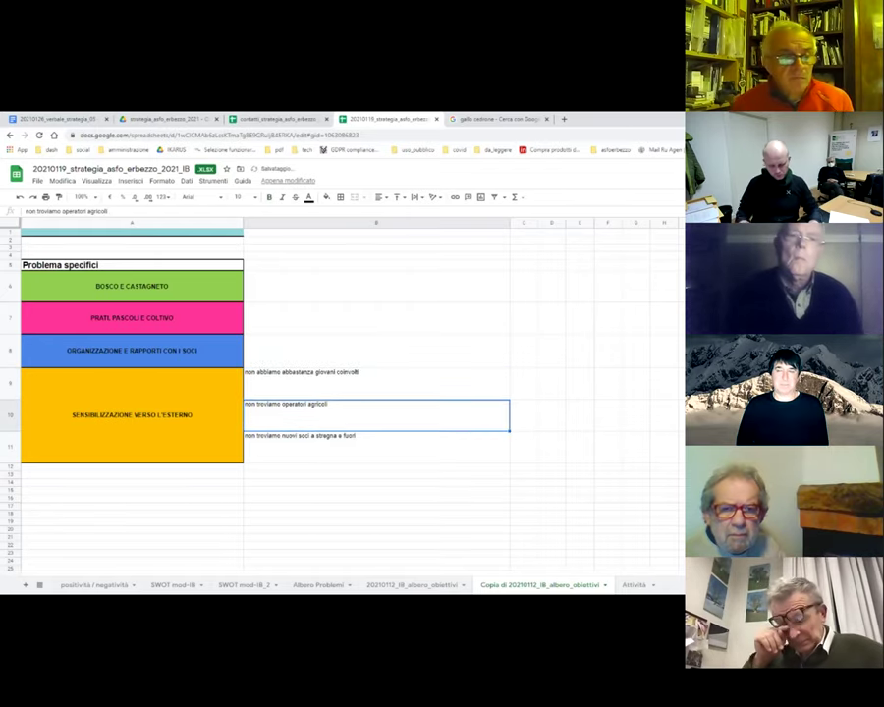
# Step: Insert two rows above the "non troviamo operatori agricoli" entry and reduce the height of rows 9 to 13
pyautogui.rightClick(512, 406)
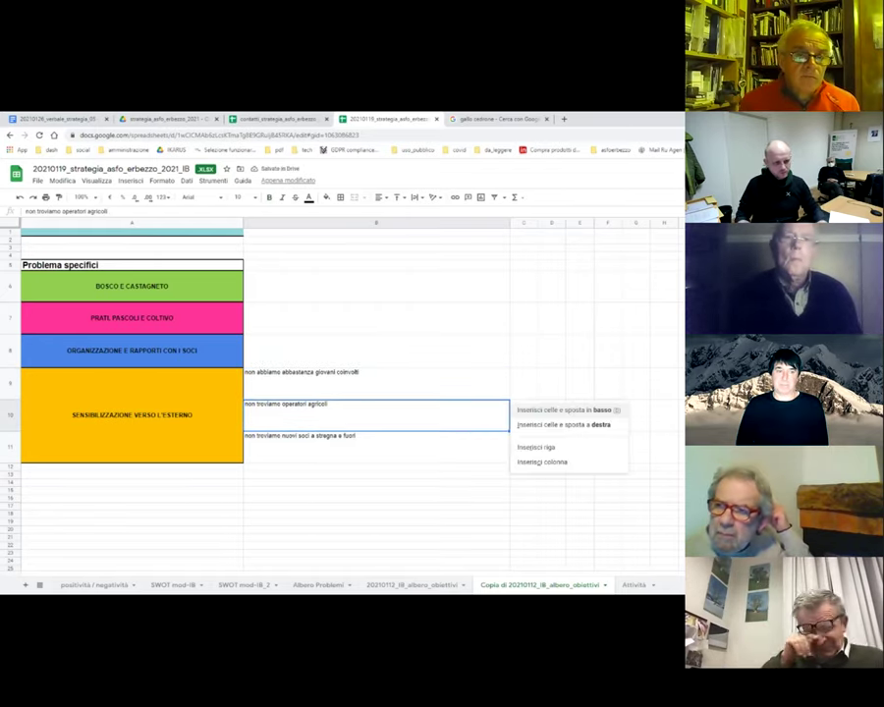
pyautogui.click(560, 408)
pyautogui.press('F4')
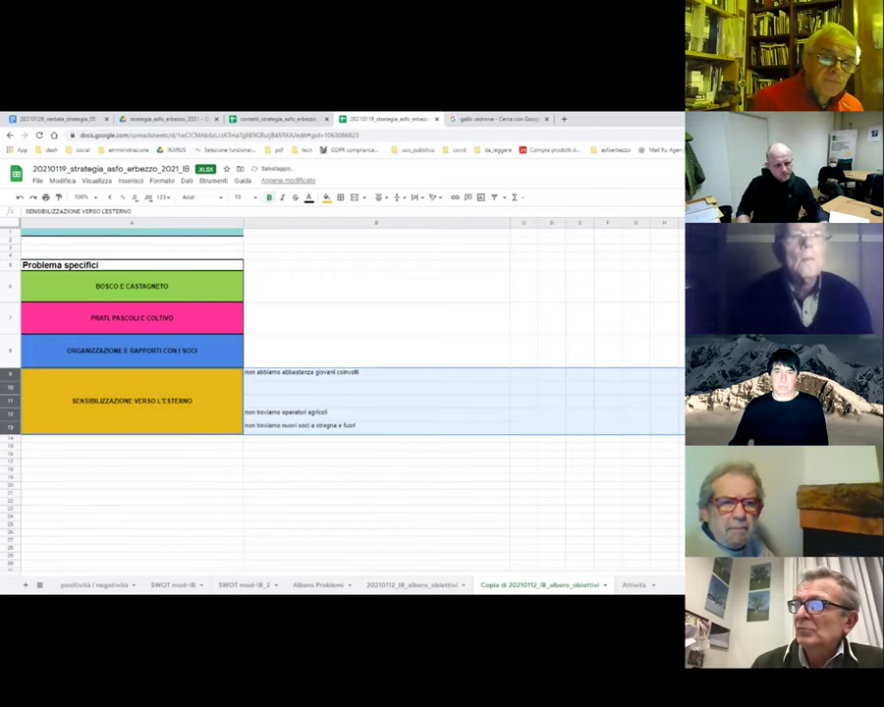
# Step: Move the entry "non abbiamo abbastanza giovani coinvolti" from cell B9 to cell B11
pyautogui.click(376, 373)
pyautogui.hotkey('ctrl', 'x')
pyautogui.click(376, 399)
pyautogui.hotkey('ctrl', 'v')
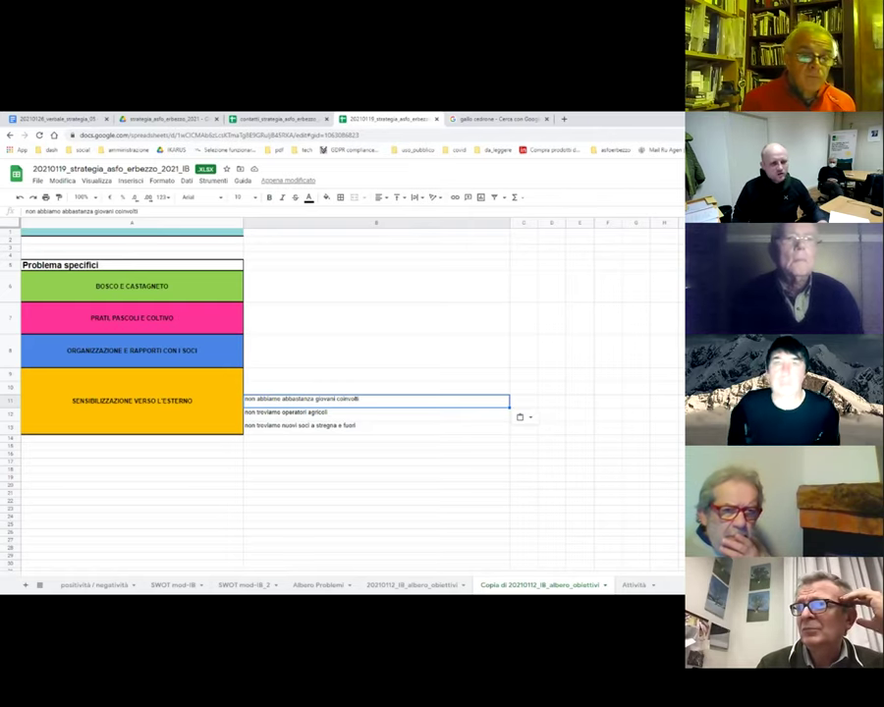
# Step: Centre the Problema specifici heading horizontally in cell A5
pyautogui.click(131, 264)
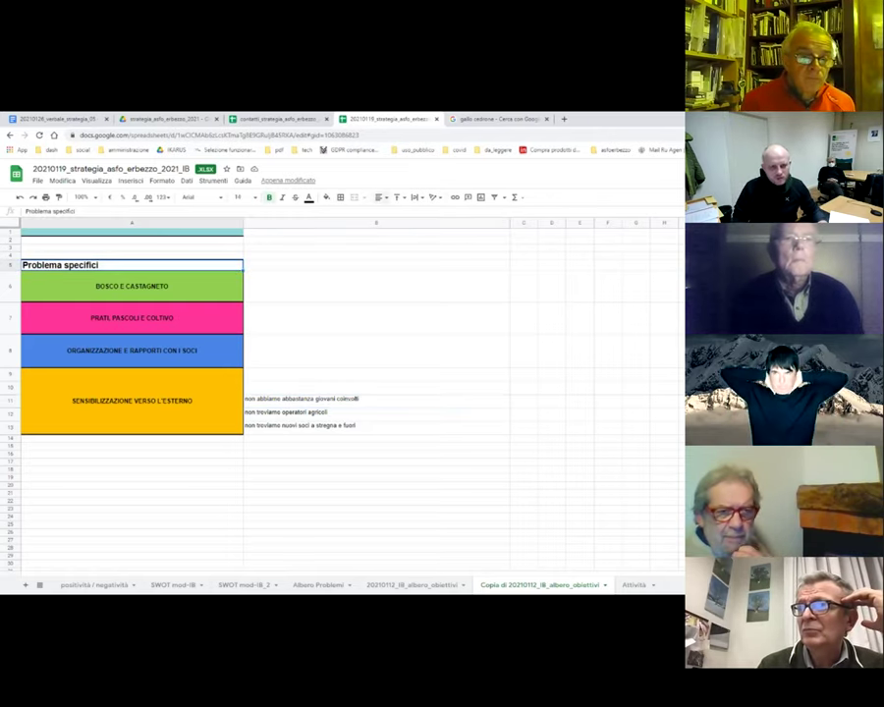
pyautogui.click(378, 196)
pyautogui.click(391, 214)
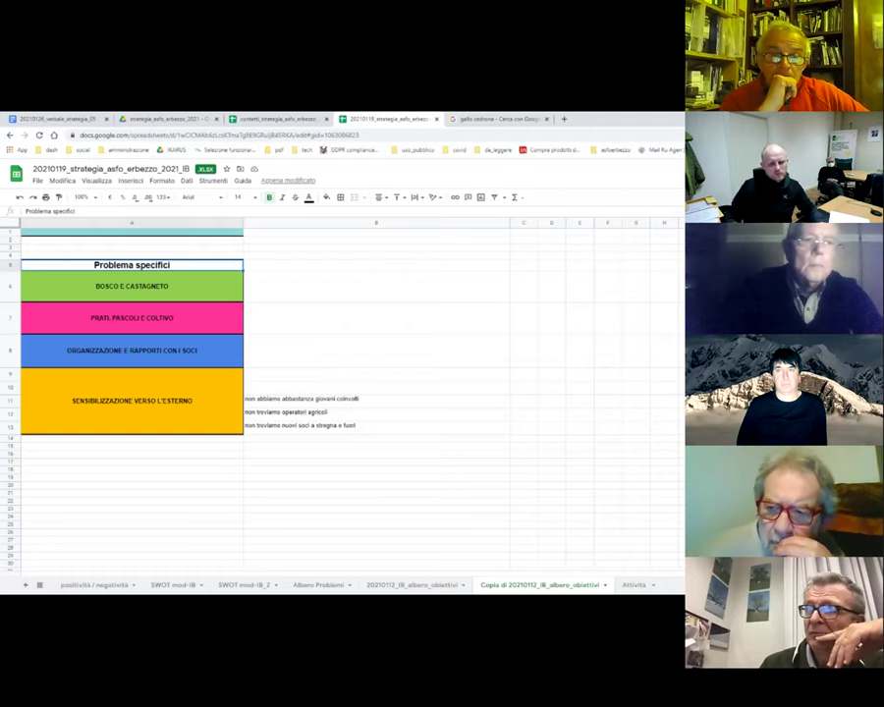
# Step: Widen column C and select cell B11
pyautogui.click(304, 399)
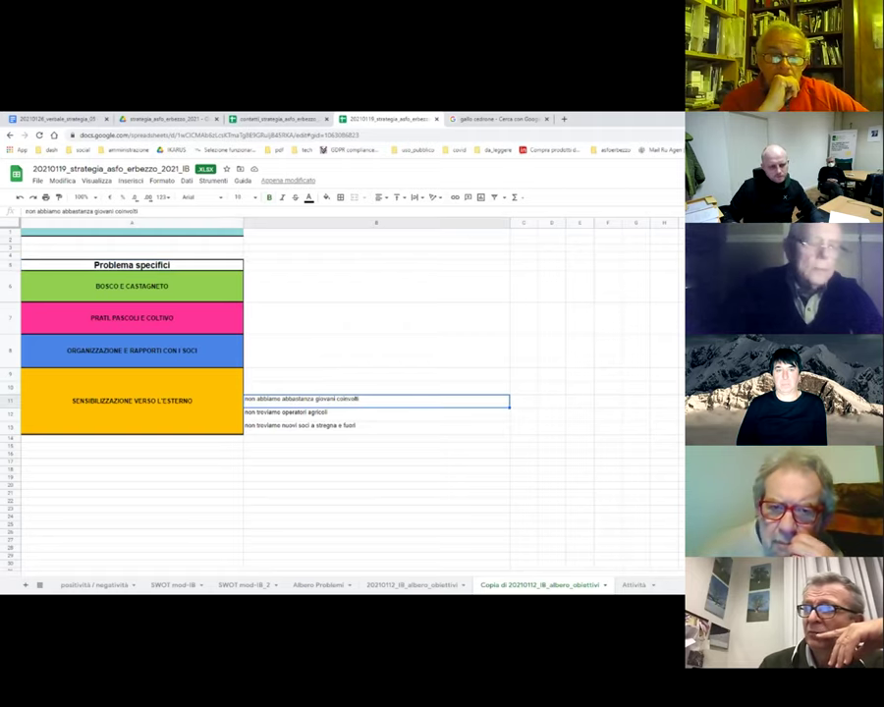
pyautogui.click(376, 388)
pyautogui.click(376, 400)
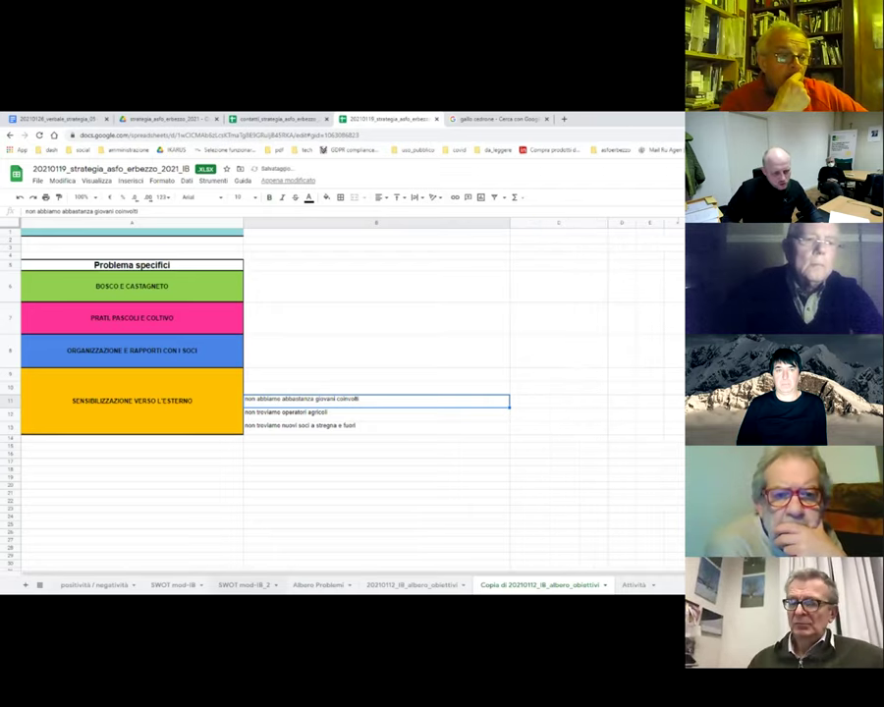
# Step: Open the SWOT mod-IB_2 sheet and review the strengths and weaknesses listed for each area
pyautogui.click(243, 585)
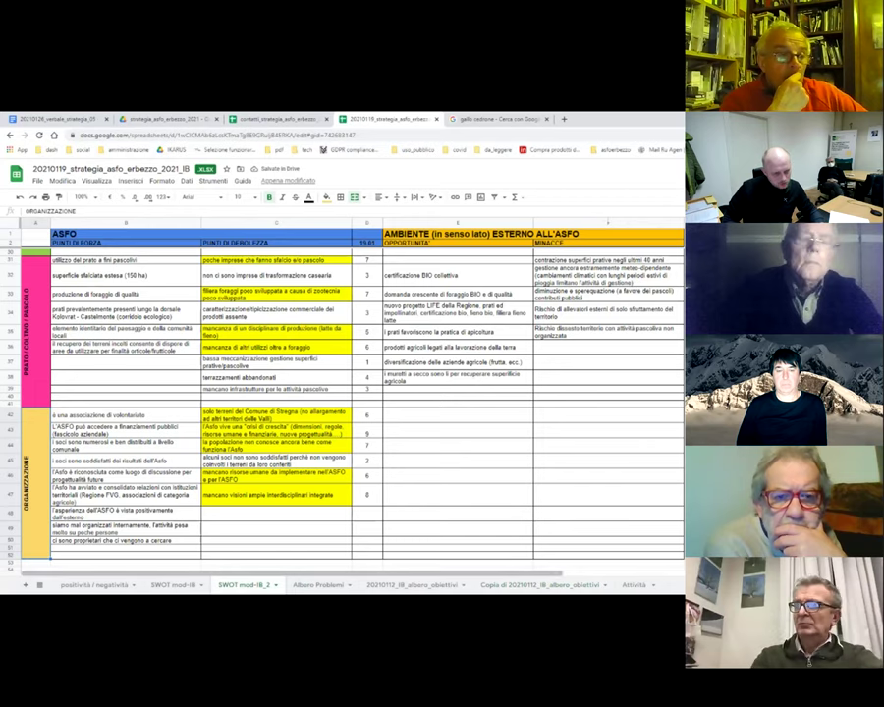
pyautogui.scroll(-10, 344, 393)
pyautogui.scroll(6, 343, 393)
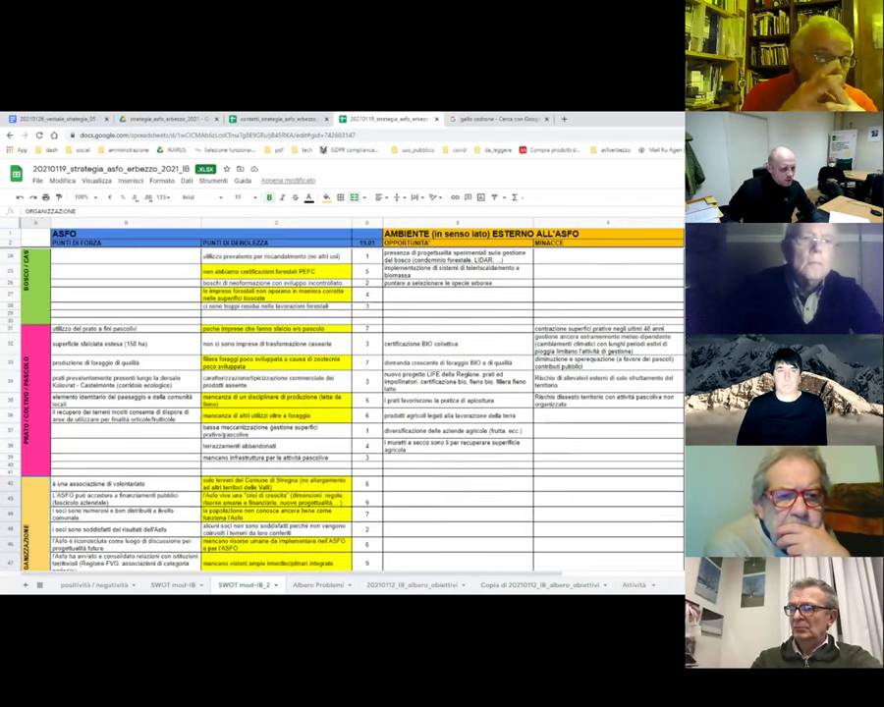
pyautogui.scroll(3, 344, 392)
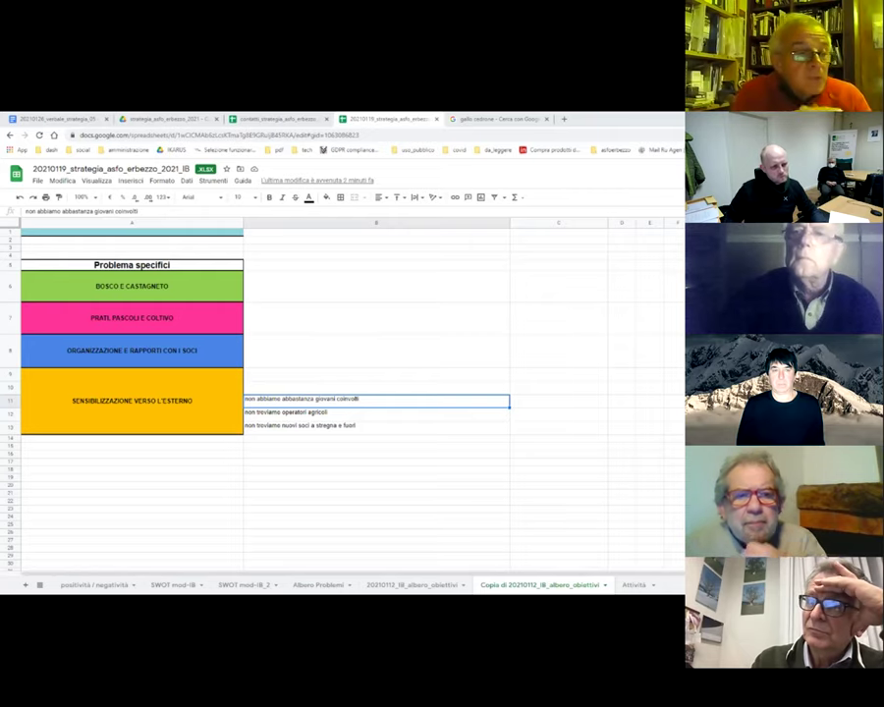
# Step: Insert three rows above the Organizzazione e rapporti con i soci row
pyautogui.click(11, 351)
pyautogui.hotkey('ctrl', 'alt', '=')
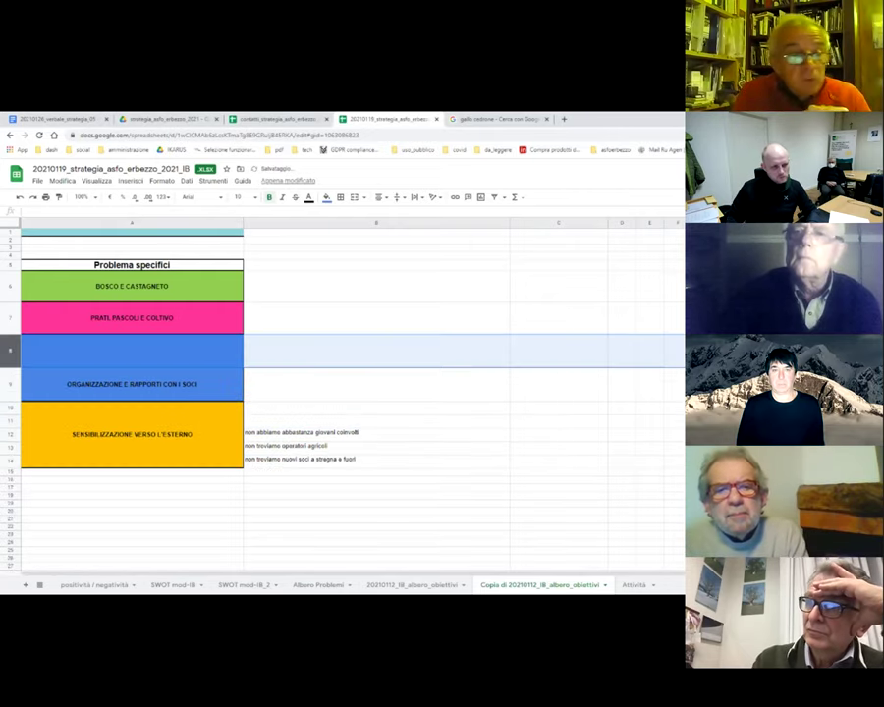
pyautogui.hotkey('ctrl', 'alt', '=')
pyautogui.hotkey('ctrl', 'alt', '=')
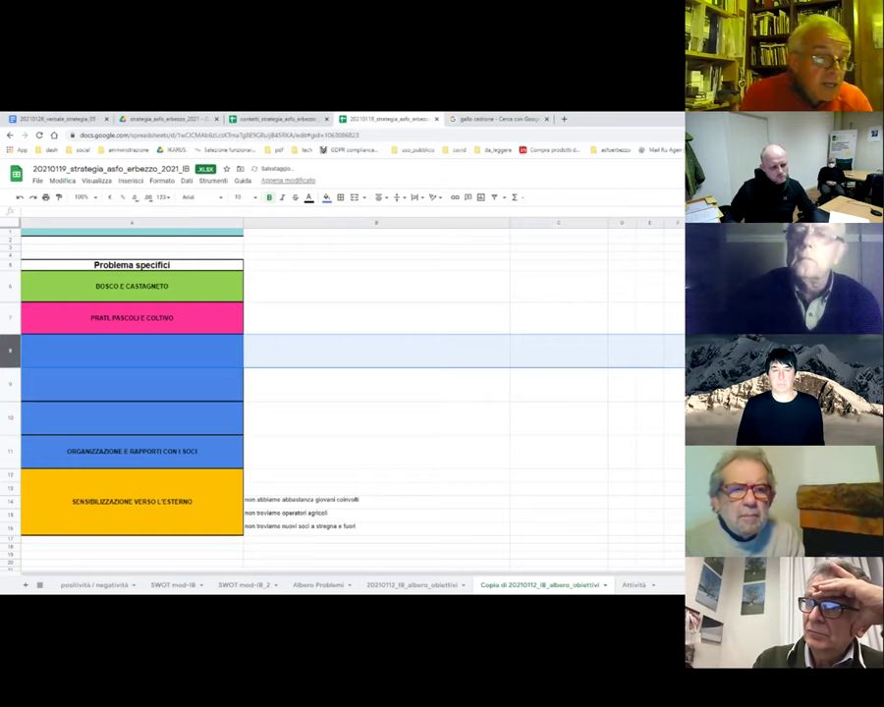
# Step: Merge cells A8 to A11 into one Organizzazione e rapporti con i soci cell
pyautogui.click(132, 450)
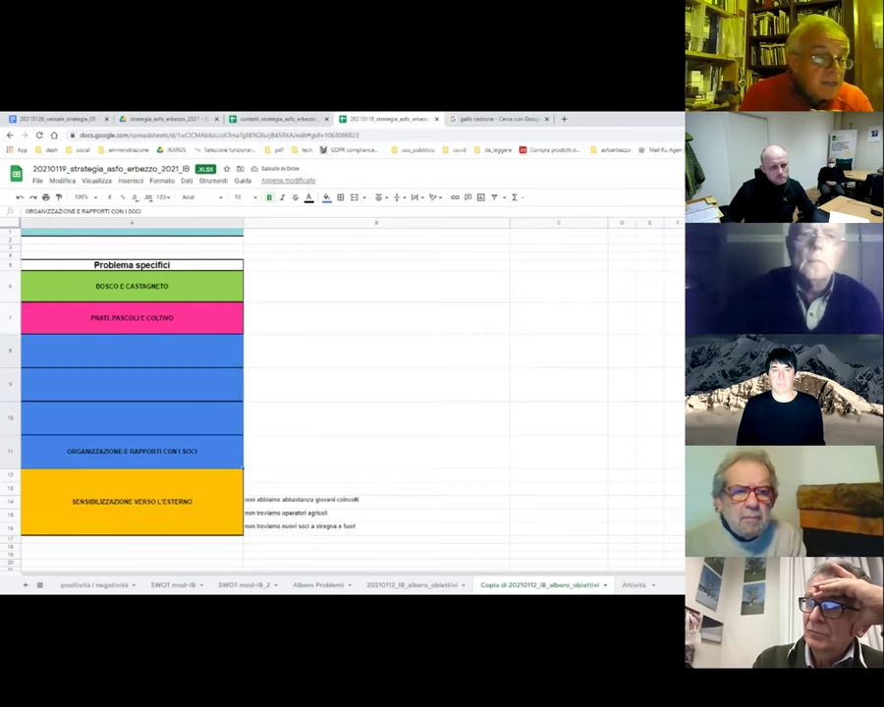
pyautogui.hotkey('alt', 'o')
pyautogui.press('m')
pyautogui.press('a')
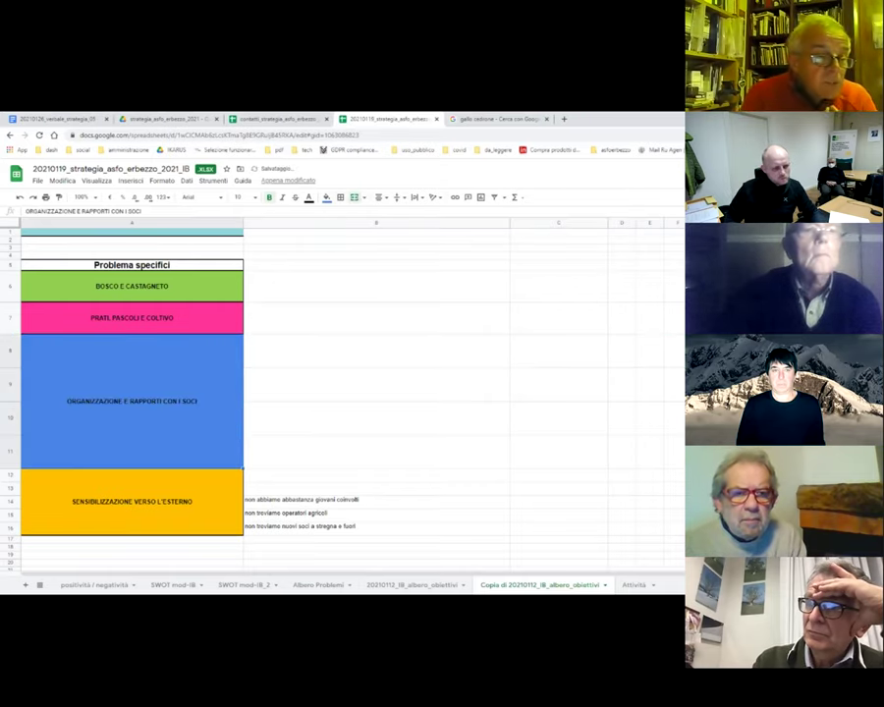
# Step: Insert three rows above the Prati, pascoli e coltivo row
pyautogui.click(131, 317)
pyautogui.hotkey('ctrl', 'alt', '=')
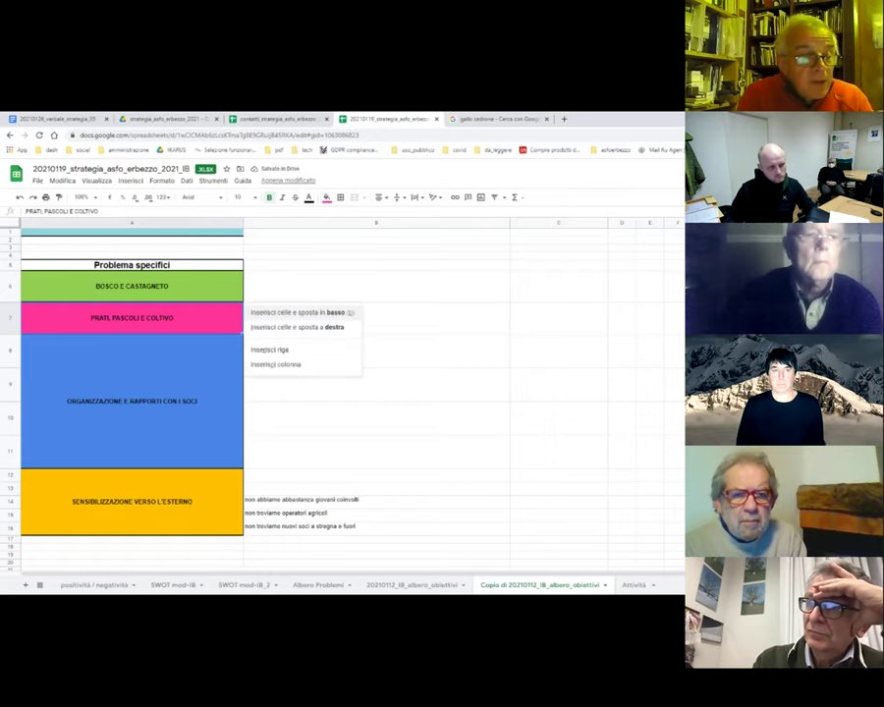
pyautogui.click(10, 318)
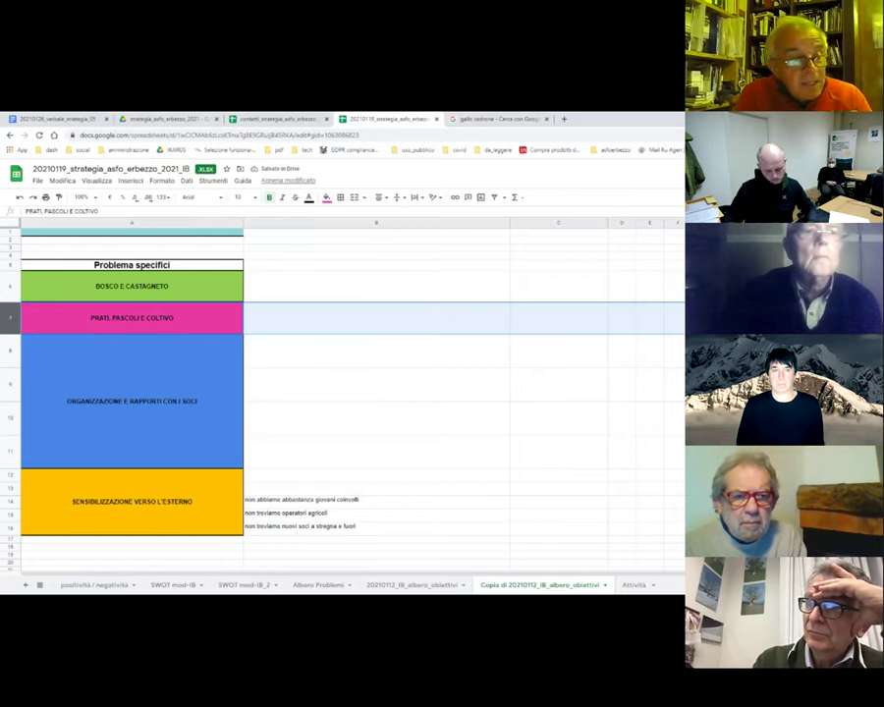
pyautogui.hotkey('ctrl', 'alt', '=')
pyautogui.hotkey('ctrl', 'alt', '=')
pyautogui.hotkey('ctrl', 'alt', '=')
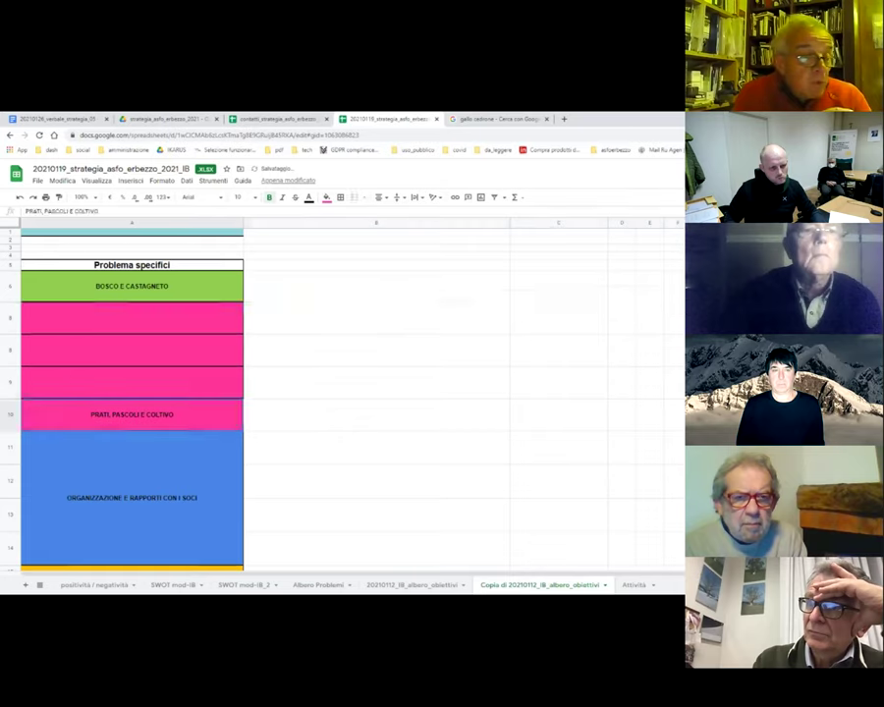
# Step: Merge cells A7 to A10 into one Prati, pascoli e coltivo cell
pyautogui.hotkey('alt', 'o')
pyautogui.press('m')
pyautogui.press('Return')
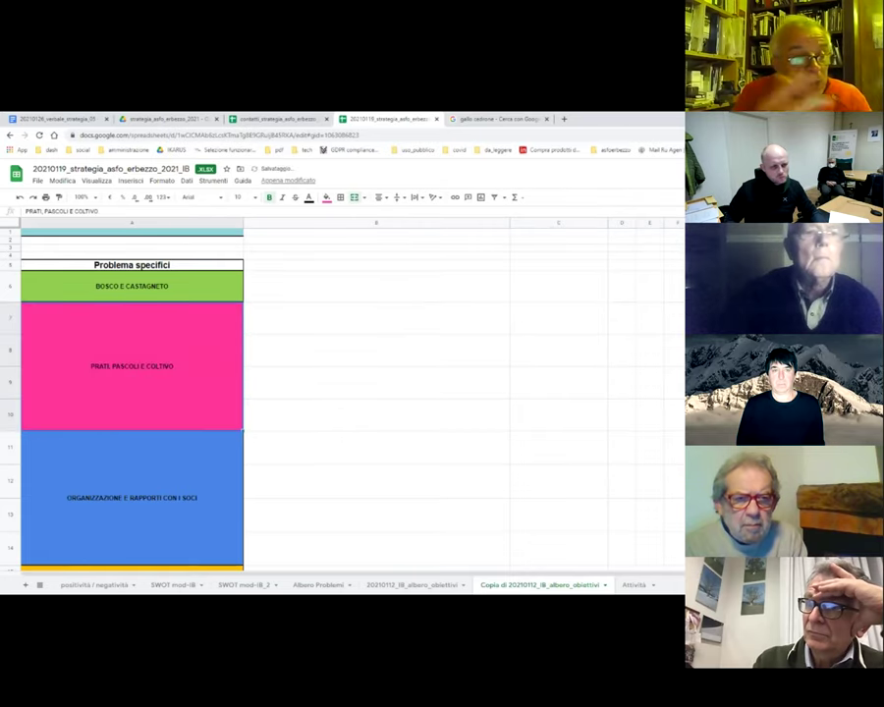
# Step: Add three rows above the Bosco e castagneto row, deleting the surplus one
pyautogui.click(132, 286)
pyautogui.hotkey('ctrl', 'alt', '=')
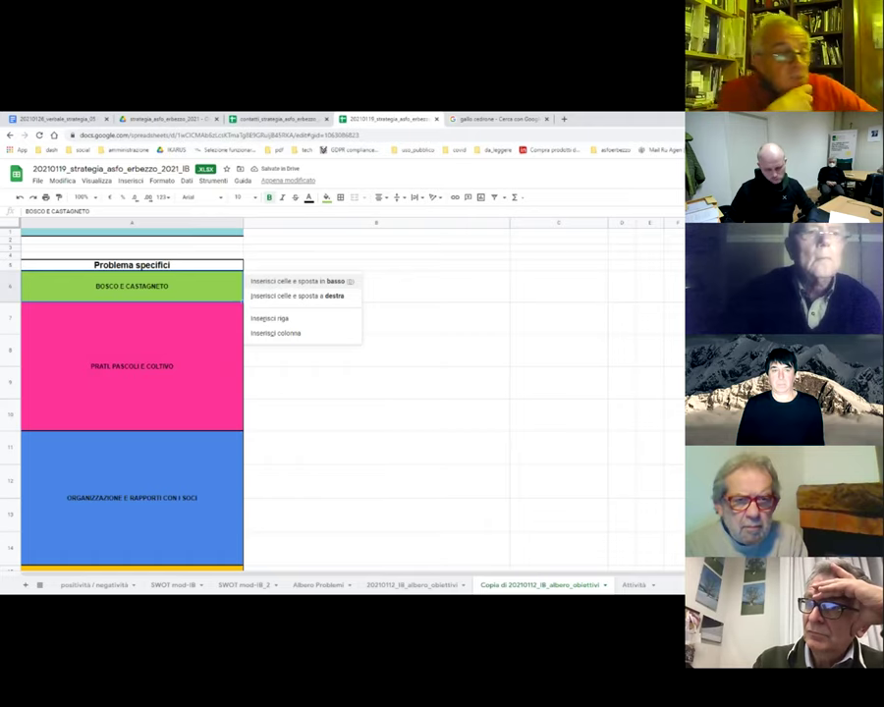
pyautogui.press('Escape')
pyautogui.hotkey('shift', 'space')
pyautogui.hotkey('ctrl', 'alt', '=')
pyautogui.hotkey('ctrl', 'alt', '=')
pyautogui.hotkey('ctrl', 'alt', '=')
pyautogui.hotkey('ctrl', 'alt', '=')
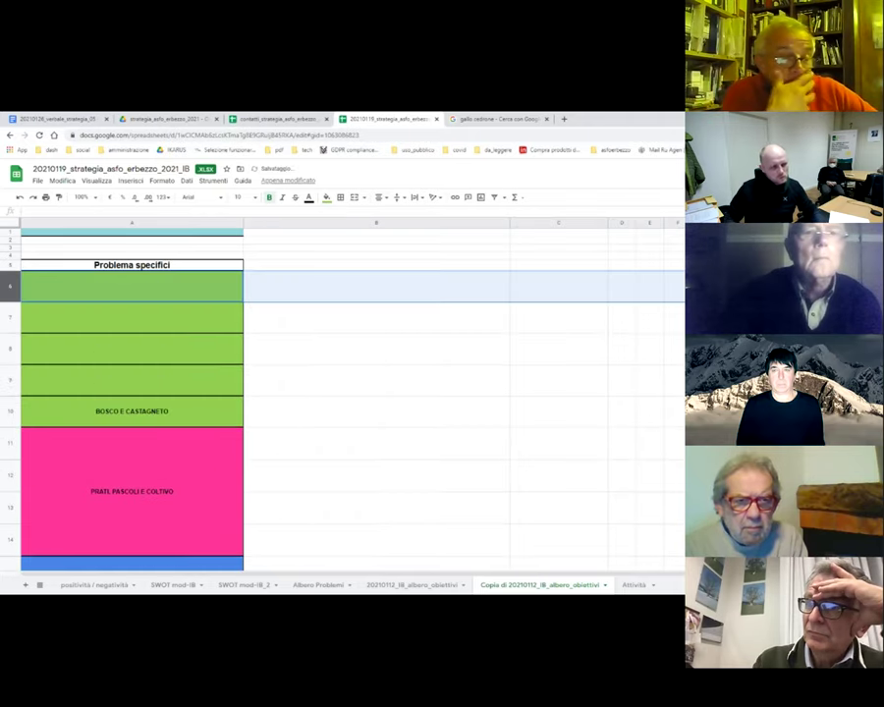
pyautogui.hotkey('ctrl', 'alt', '-')
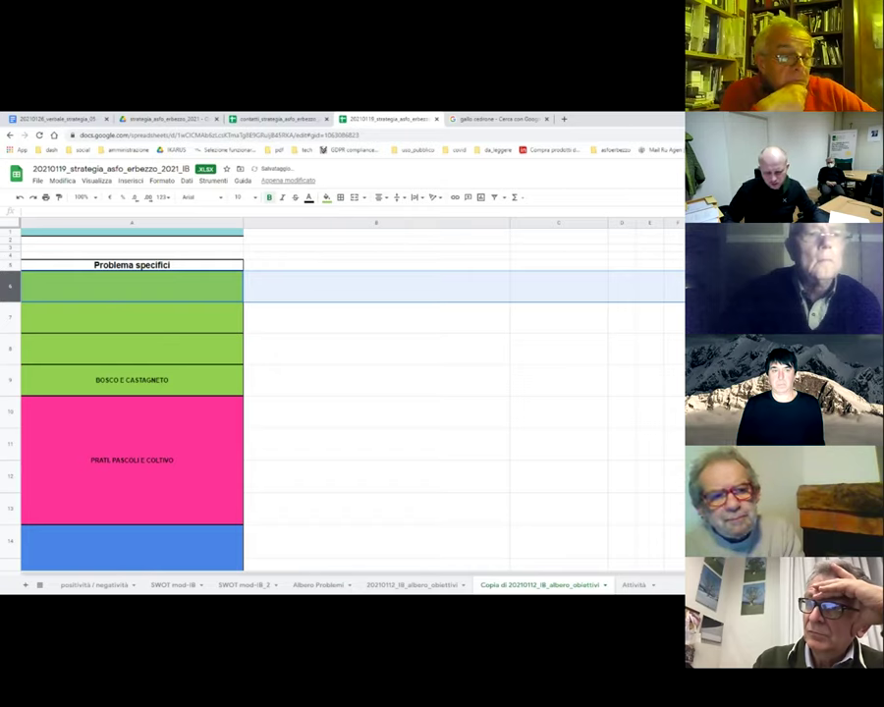
# Step: Merge cells A6 to A9 into one Bosco e castagneto cell
pyautogui.click(132, 380)
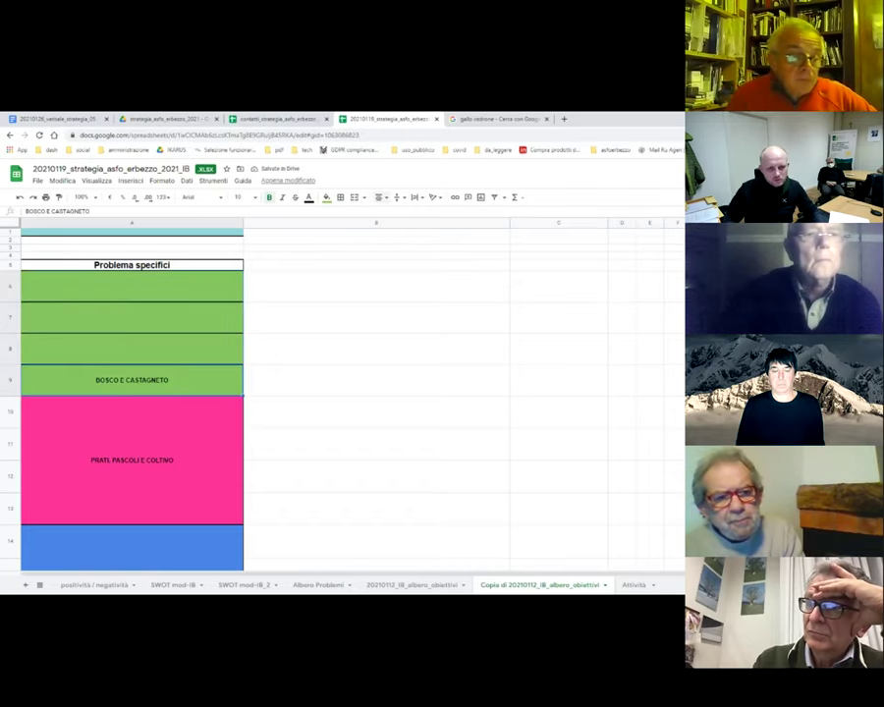
pyautogui.hotkey('alt', 'o')
pyautogui.press('m')
pyautogui.press('a')
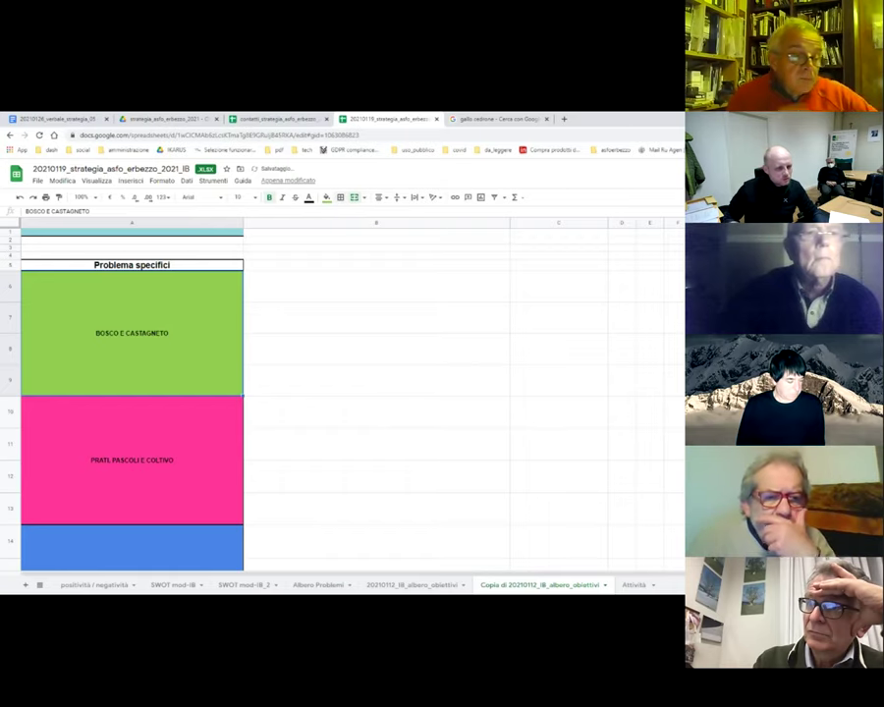
# Step: Reduce the height of rows 6 to 17 to a uniform, more compact size
pyautogui.scroll(-3, 344, 393)
pyautogui.click(132, 442)
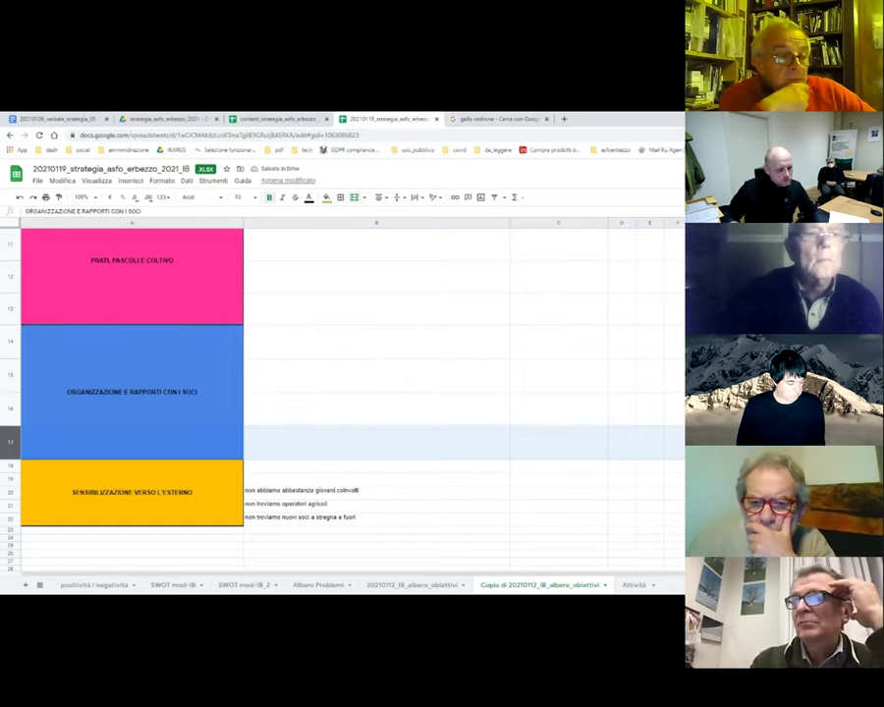
pyautogui.scroll(2, 343, 393)
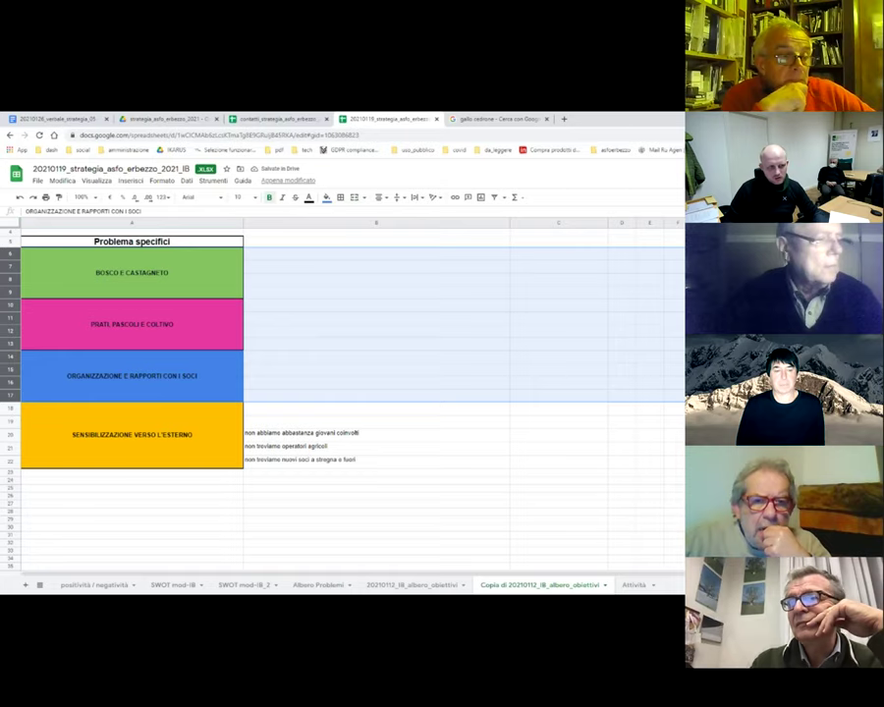
# Step: Left-align the area labels and the Problema specifici heading throughout column A
pyautogui.click(379, 197)
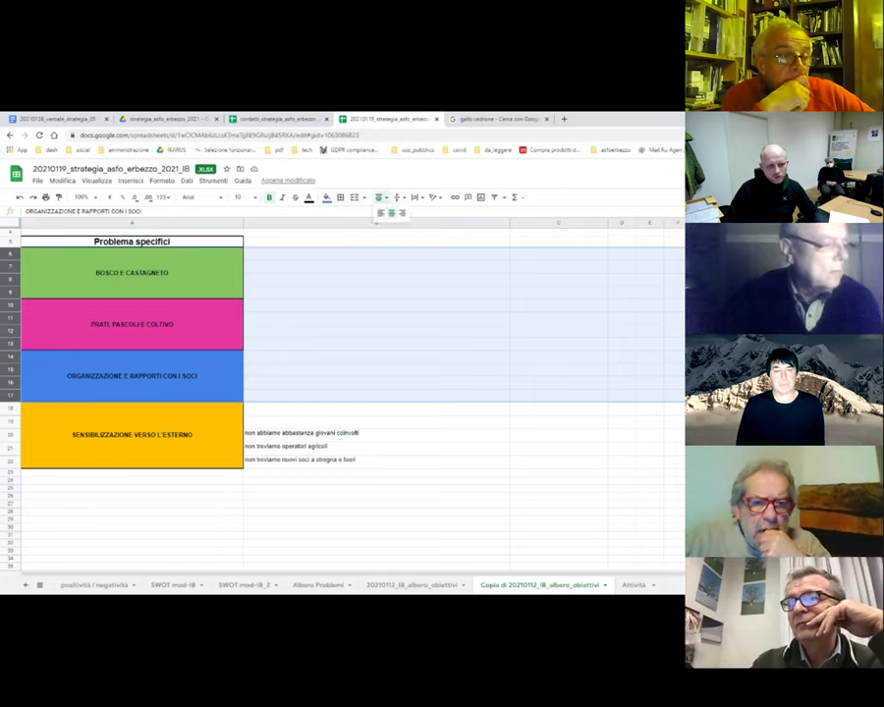
pyautogui.click(380, 212)
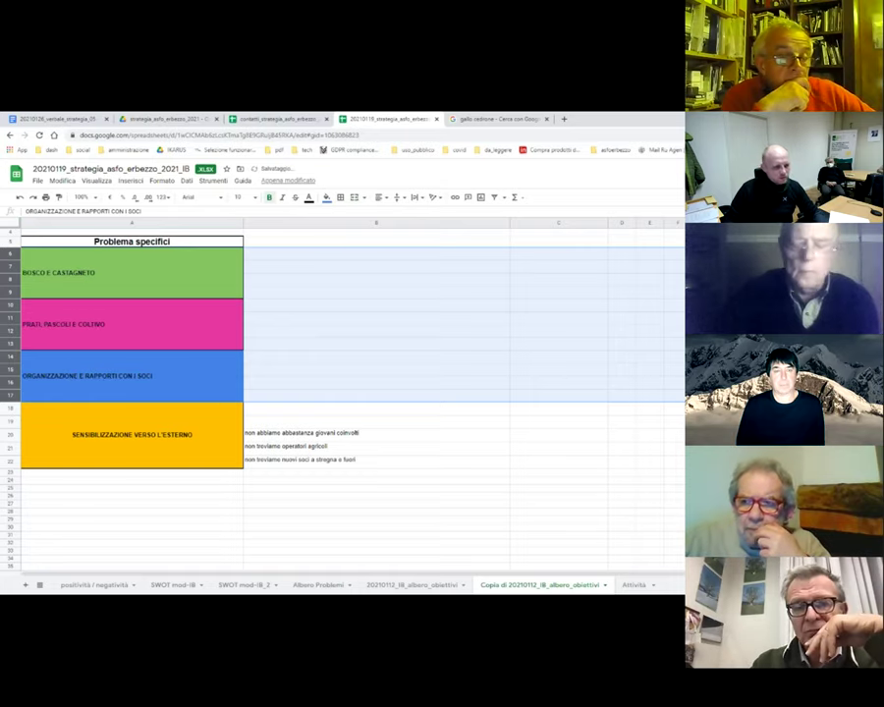
pyautogui.click(132, 223)
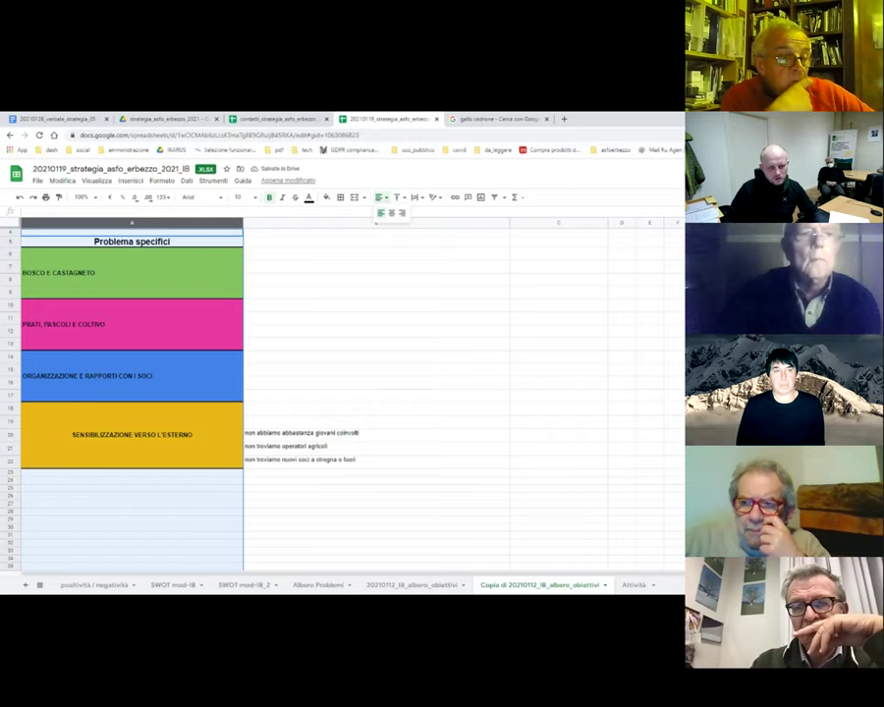
pyautogui.hotkey('ctrl', 'shift', 'l')
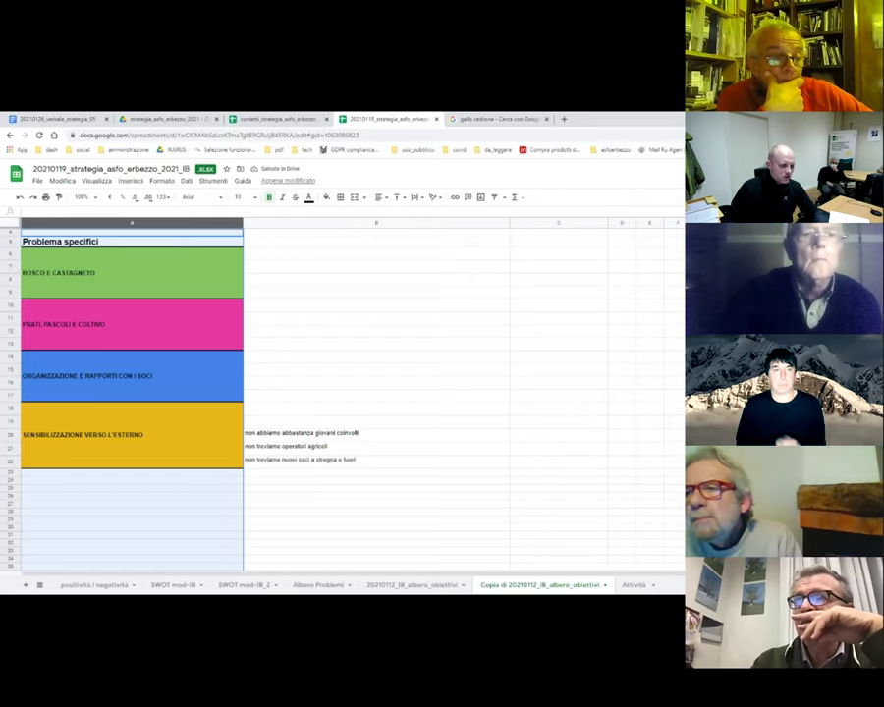
# Step: Insert an empty column before the area labels and narrow it to a slim strip
pyautogui.rightClick(38, 225)
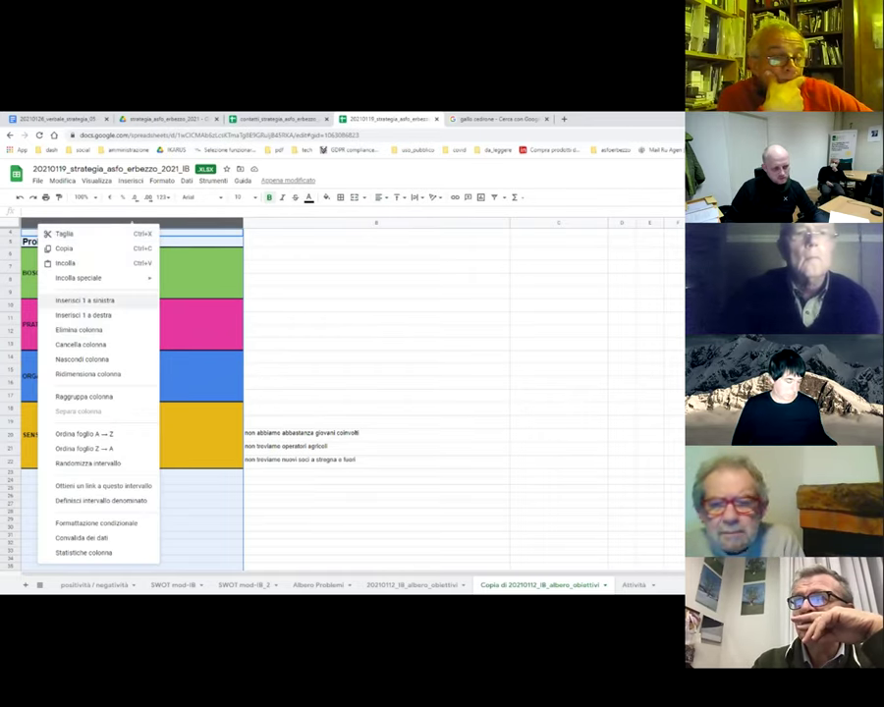
pyautogui.click(84, 299)
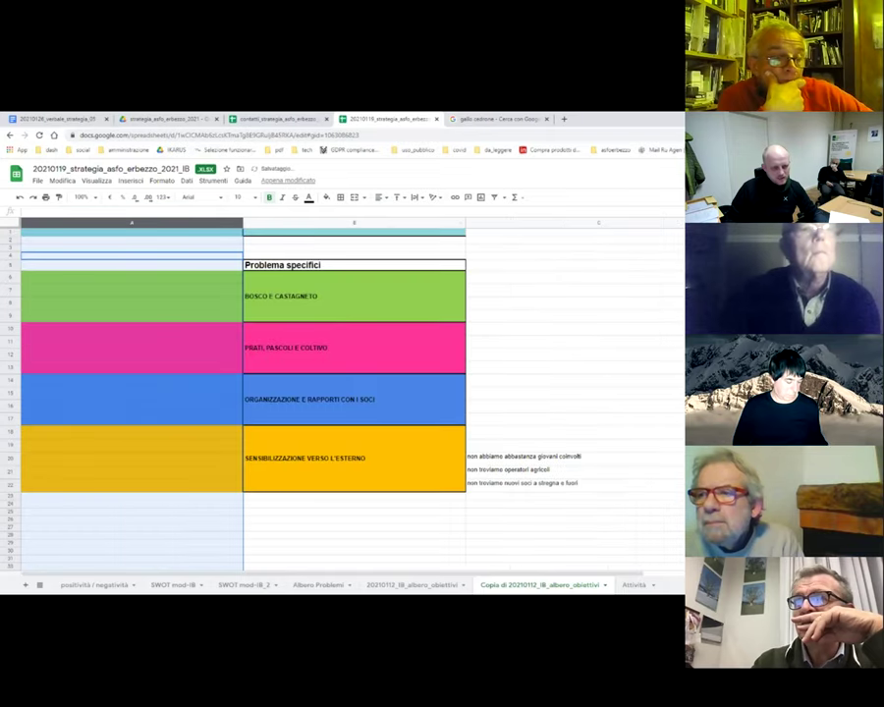
pyautogui.moveTo(242, 222); pyautogui.dragTo(66, 223)
# Step: Try to merge the new column A cells into one cell beside each coloured area
pyautogui.click(43, 277)
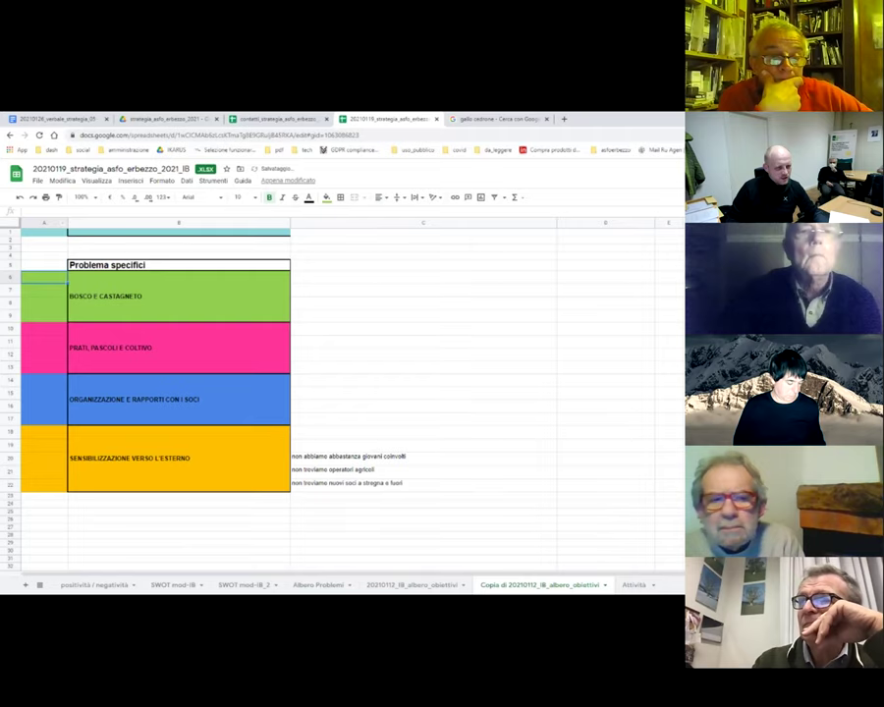
pyautogui.click(355, 196)
pyautogui.moveTo(43, 329); pyautogui.dragTo(43, 368)
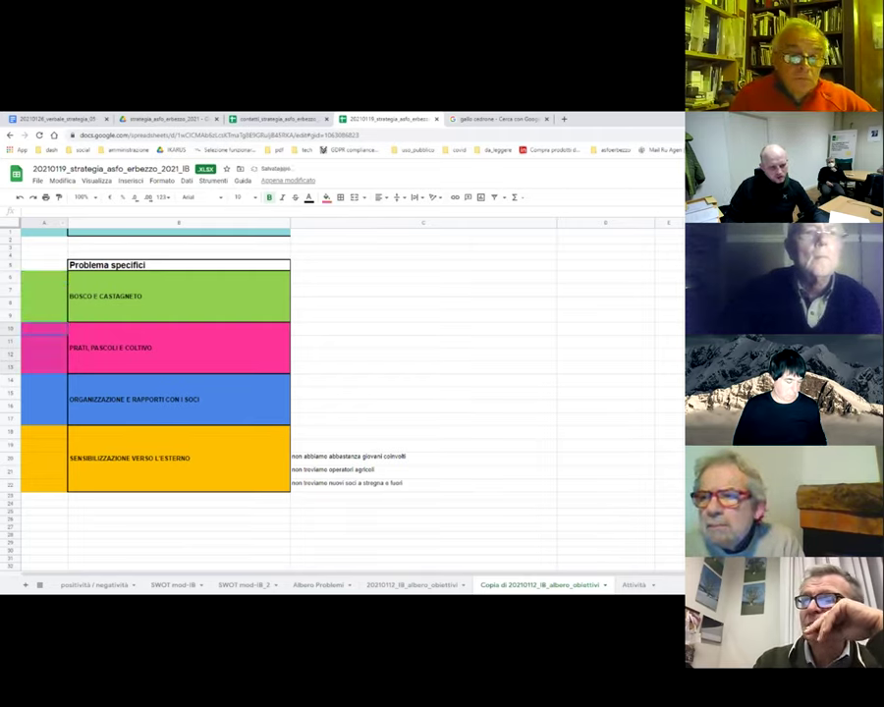
pyautogui.click(340, 196)
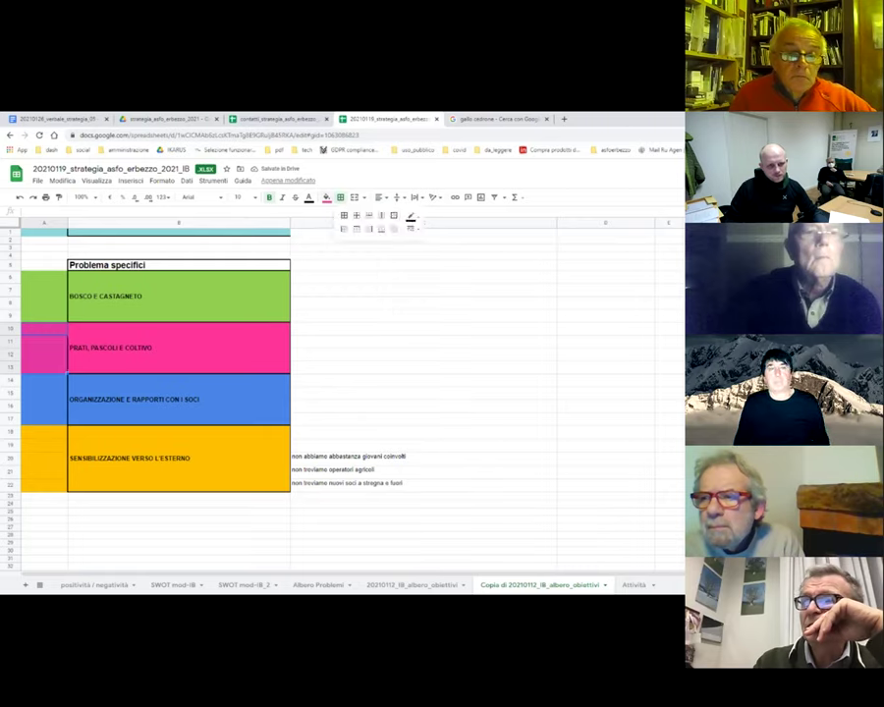
pyautogui.click(355, 197)
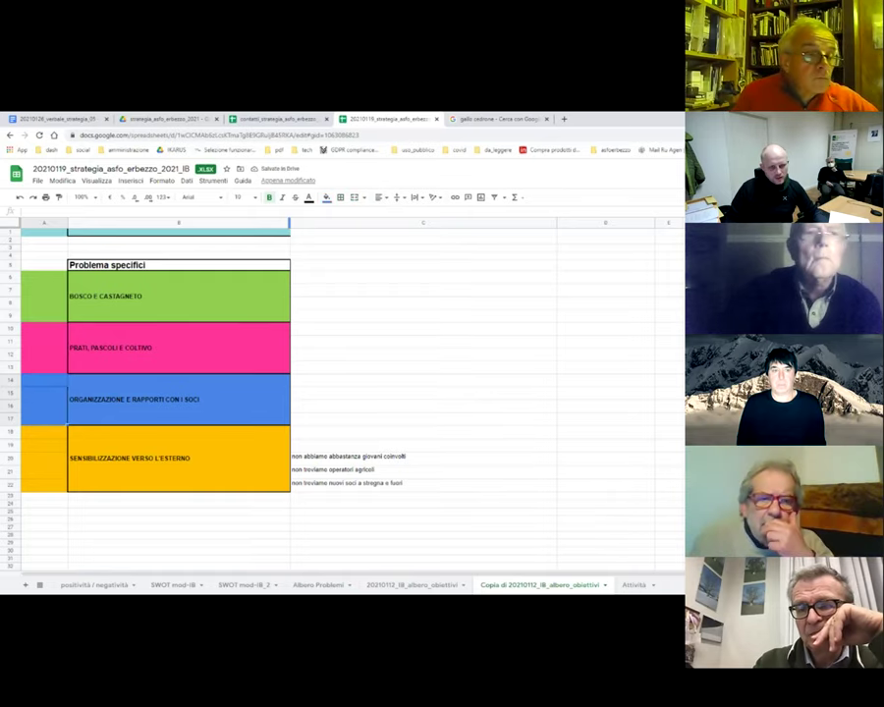
pyautogui.click(340, 196)
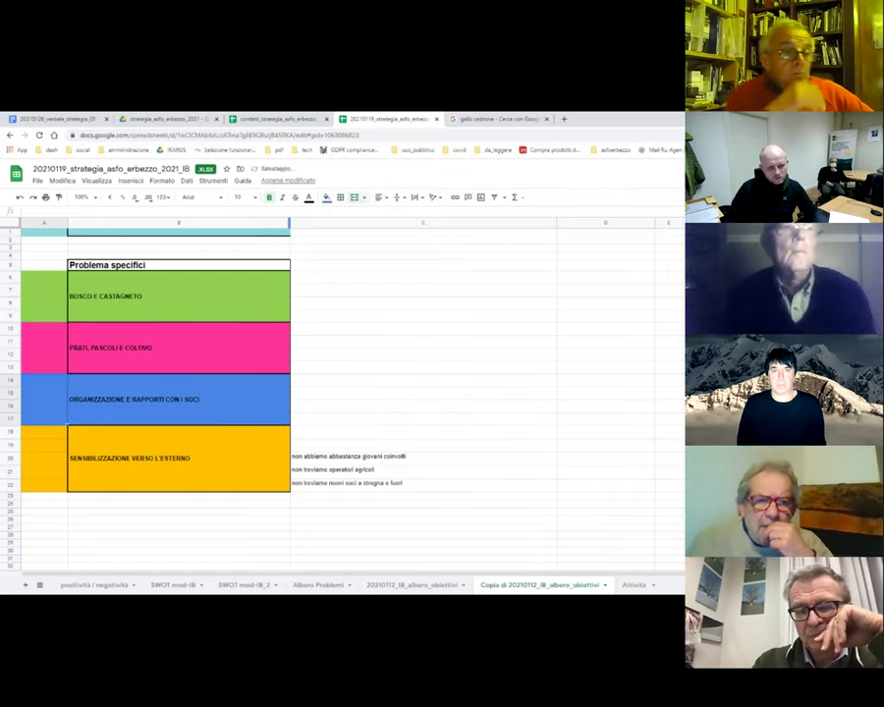
pyautogui.click(344, 215)
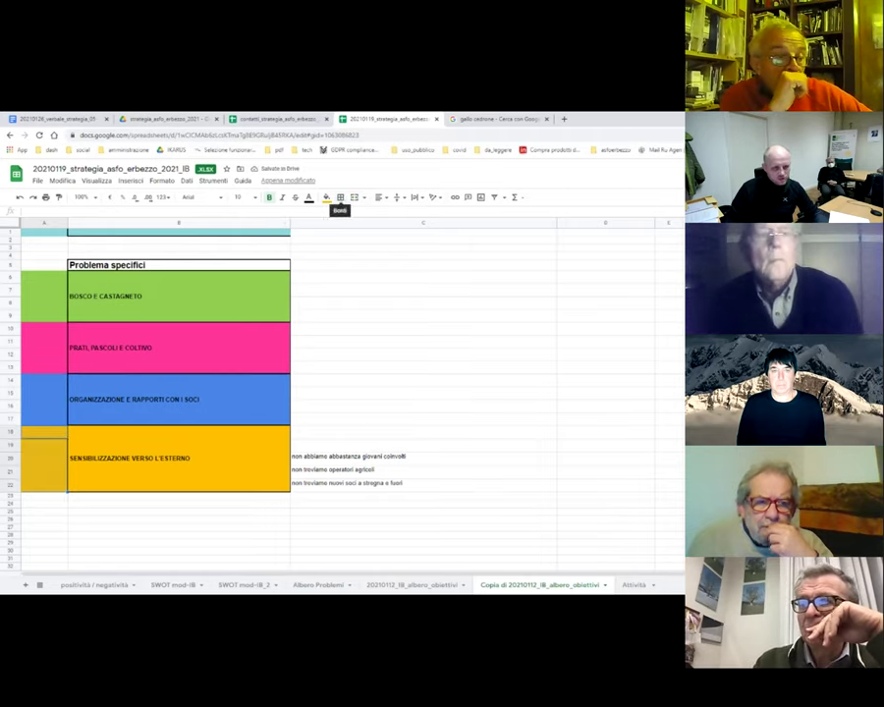
pyautogui.click(355, 196)
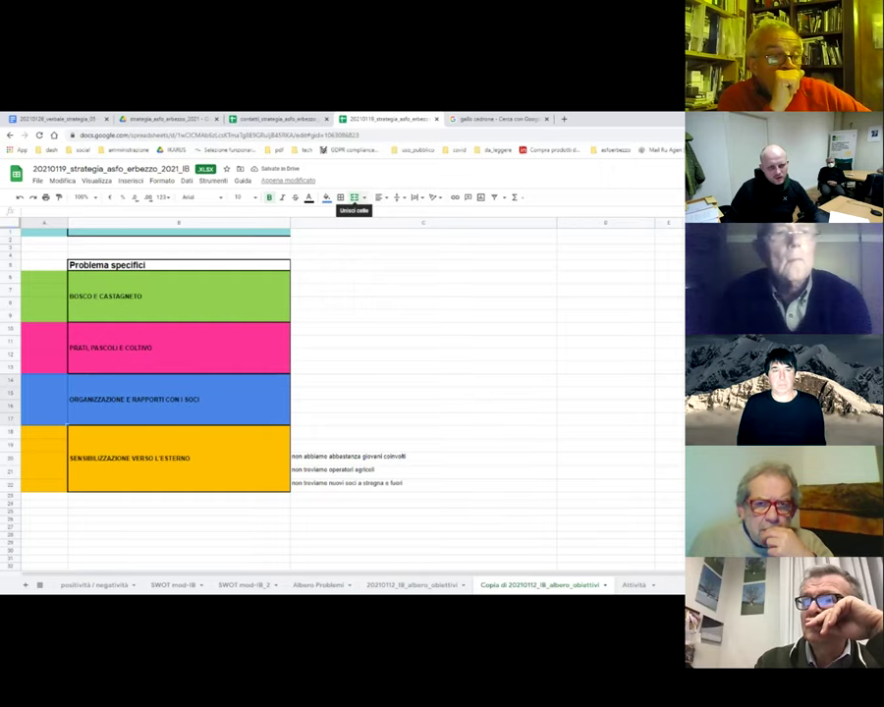
pyautogui.click(353, 198)
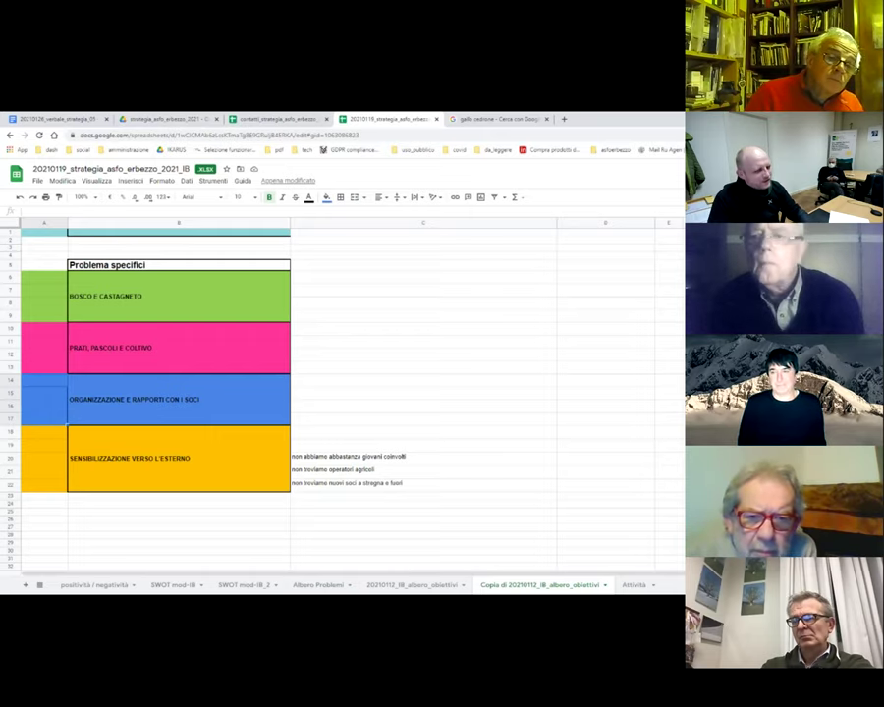
# Step: Enter =1 in cell A19 beside Sensibilizzazione verso l'esterno and raise that tally to =1+1
pyautogui.click(179, 347)
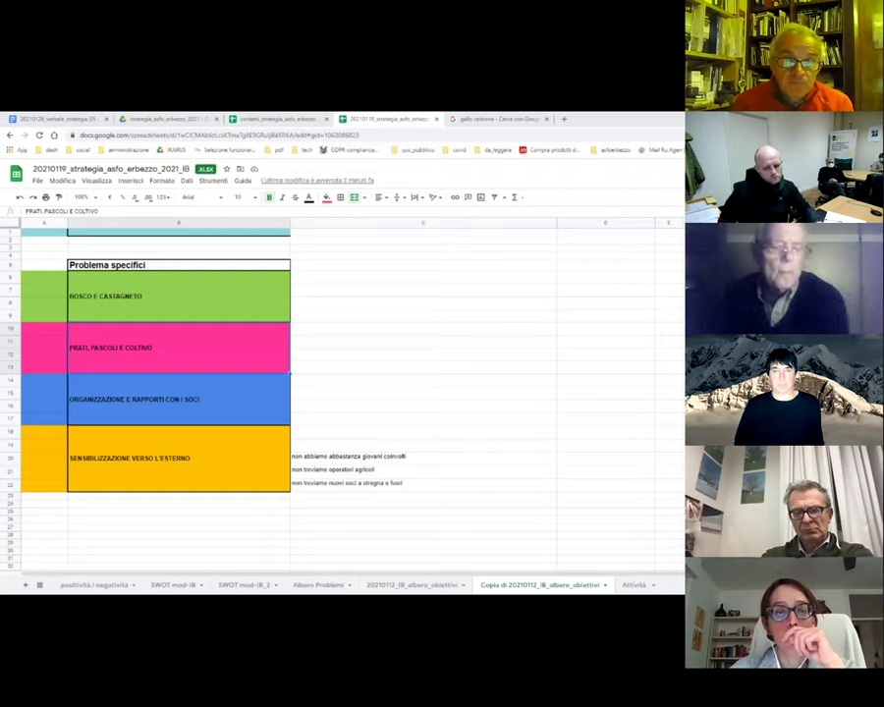
pyautogui.click(43, 445)
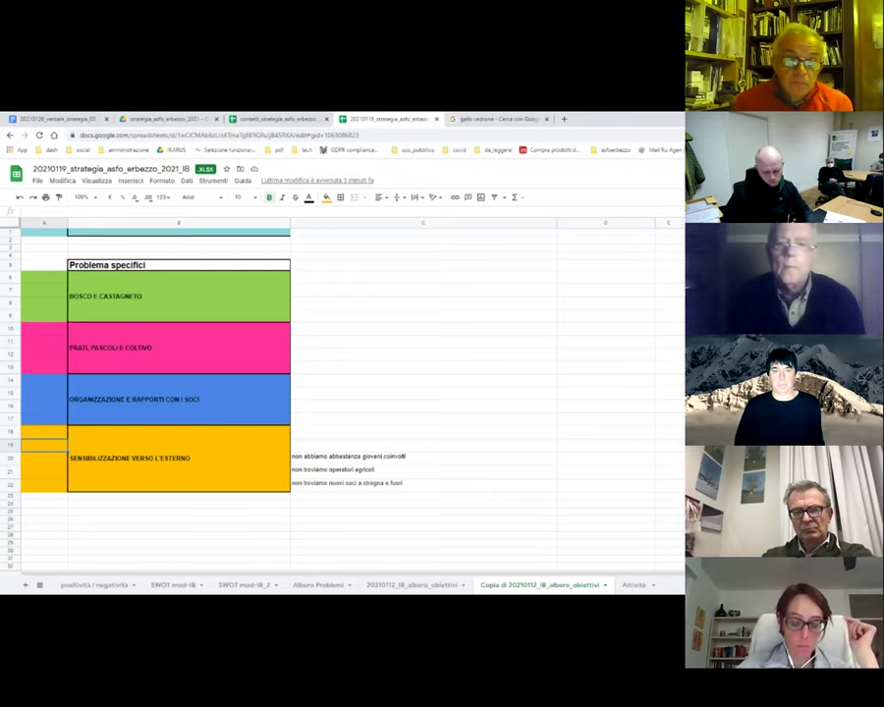
pyautogui.write('+1')
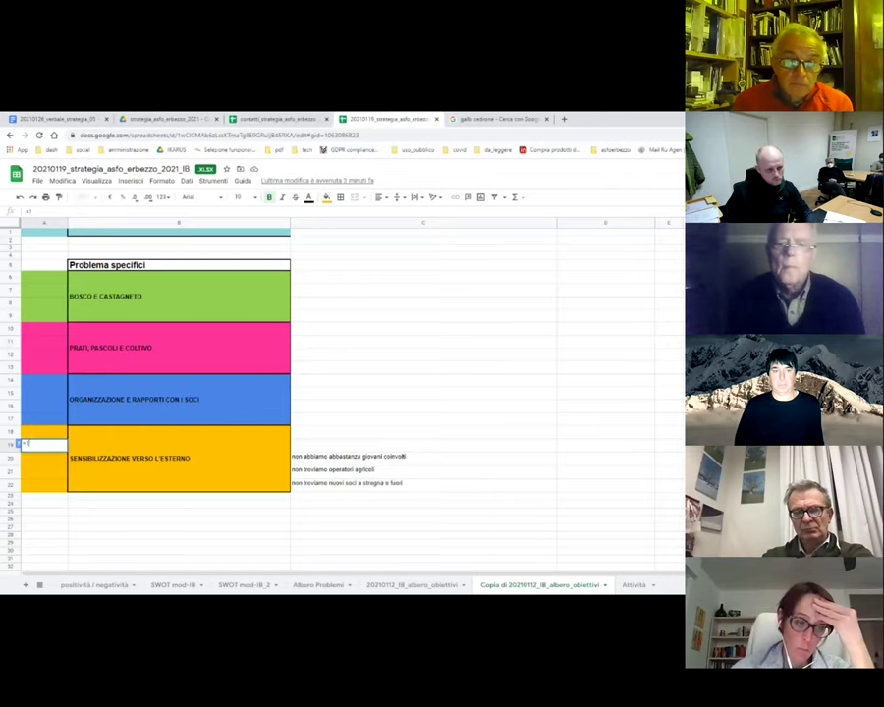
pyautogui.press('Return')
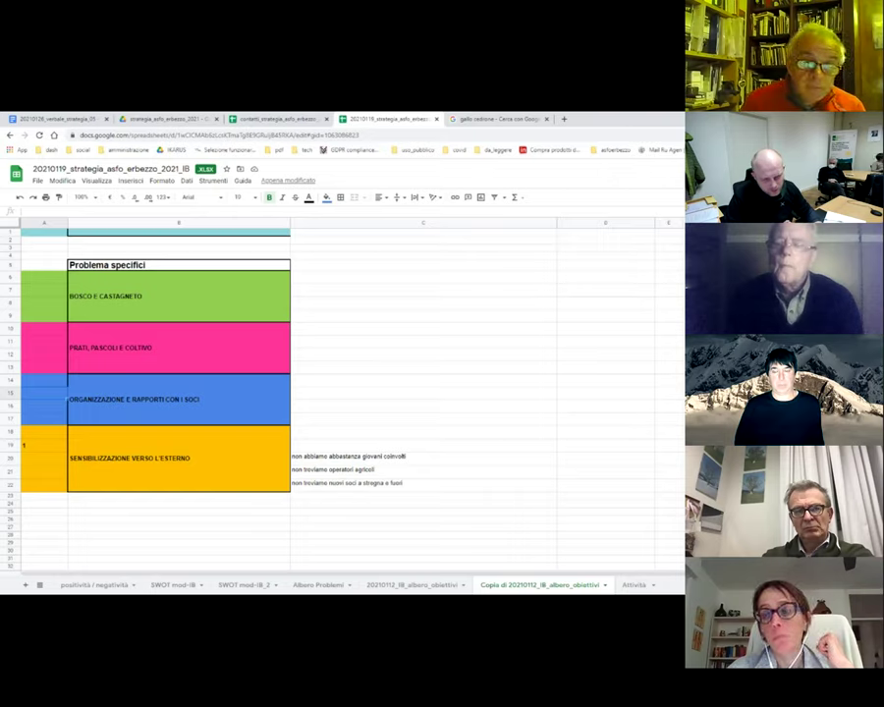
pyautogui.click(177, 458)
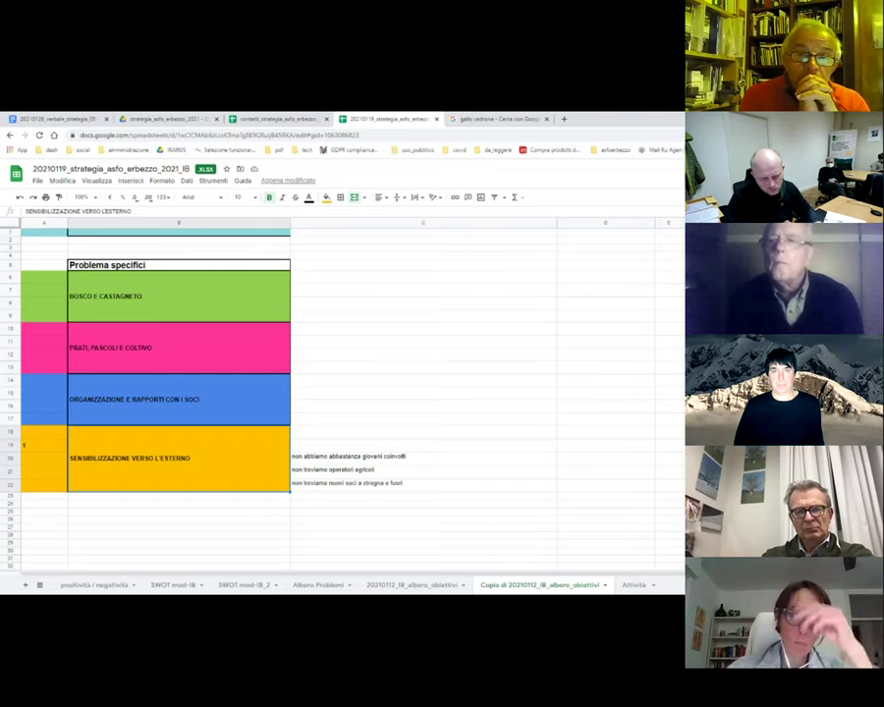
pyautogui.click(44, 445)
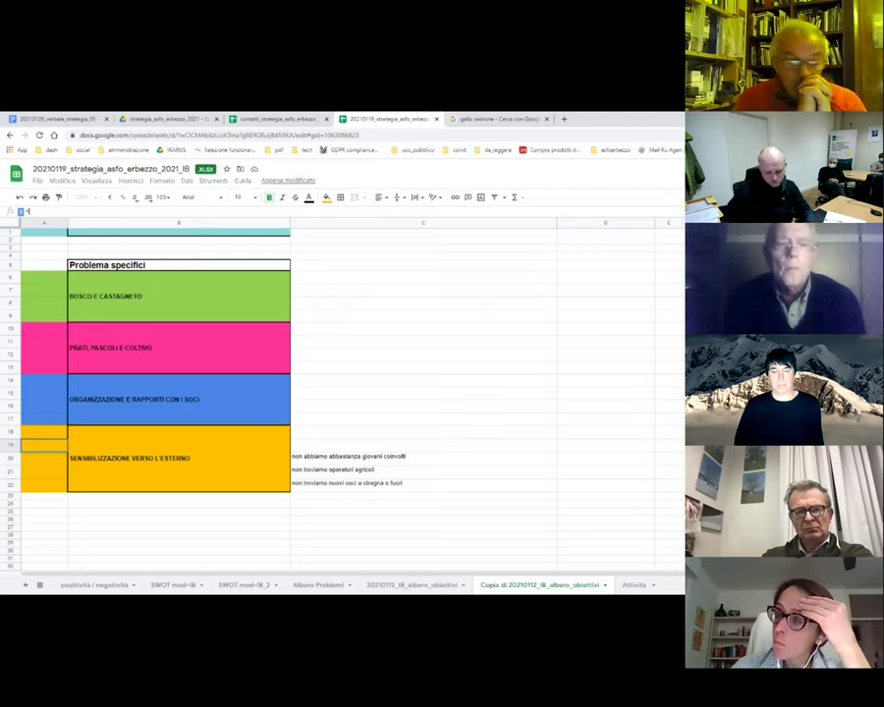
pyautogui.write('=1+1')
pyautogui.press('Return')
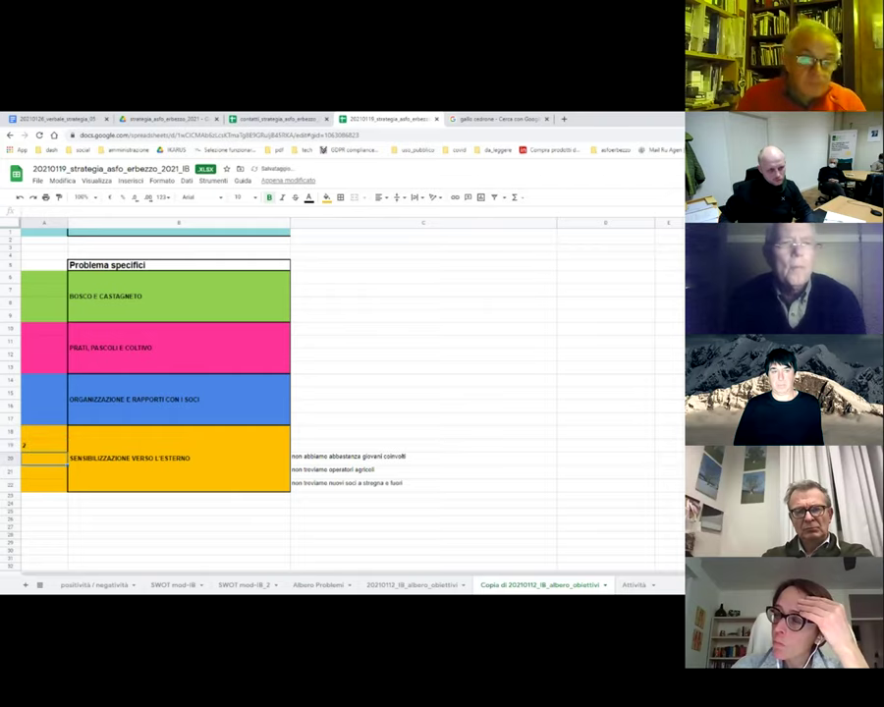
# Step: Enter a tally of 1 in cell A15 beside Organizzazione e rapporti con i soci and centre column A horizontally
pyautogui.press('Up')
pyautogui.press('Up')
pyautogui.press('Up')
pyautogui.press('Up')
pyautogui.press('Up')
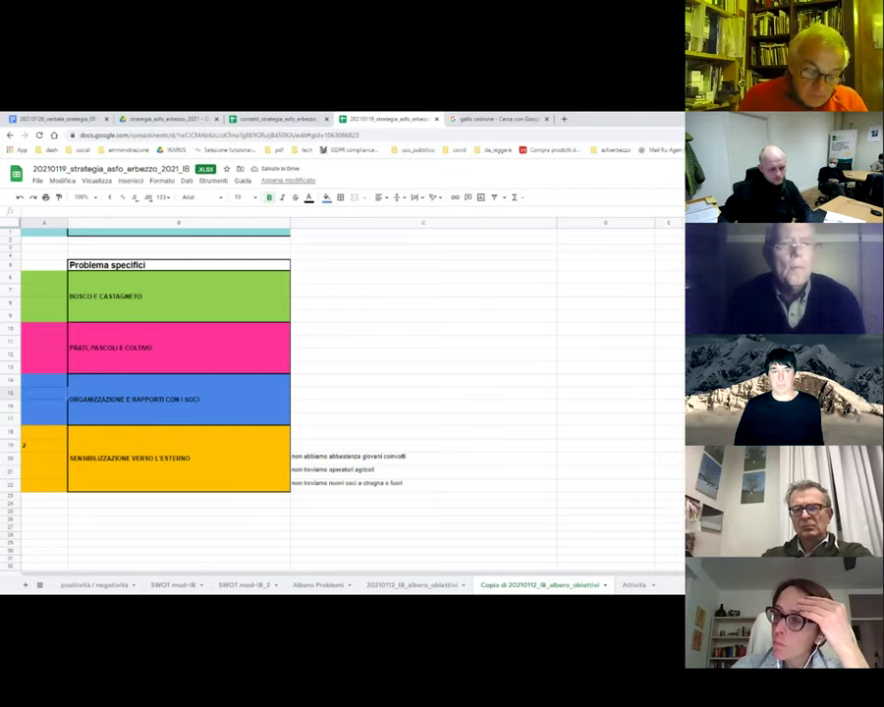
pyautogui.write('1')
pyautogui.press('Return')
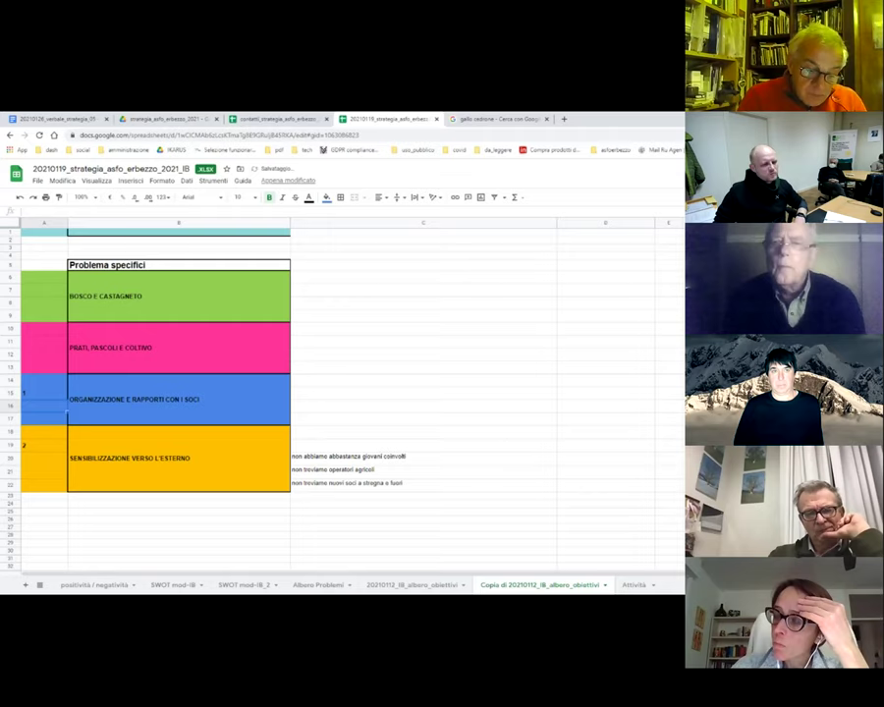
pyautogui.hotkey('ctrl', 'space')
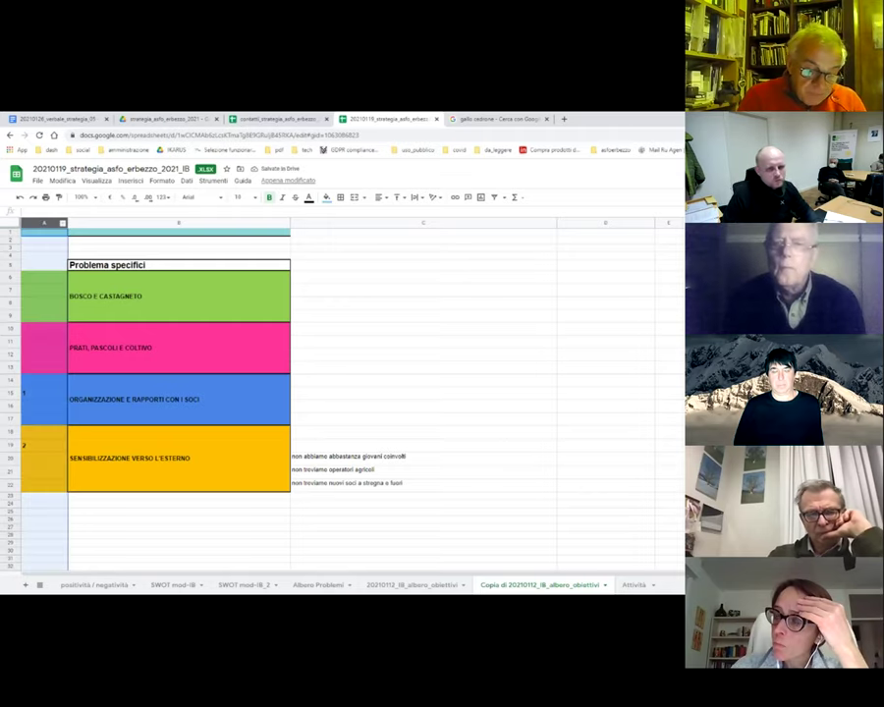
pyautogui.hotkey('ctrl', 'shift', 'e')
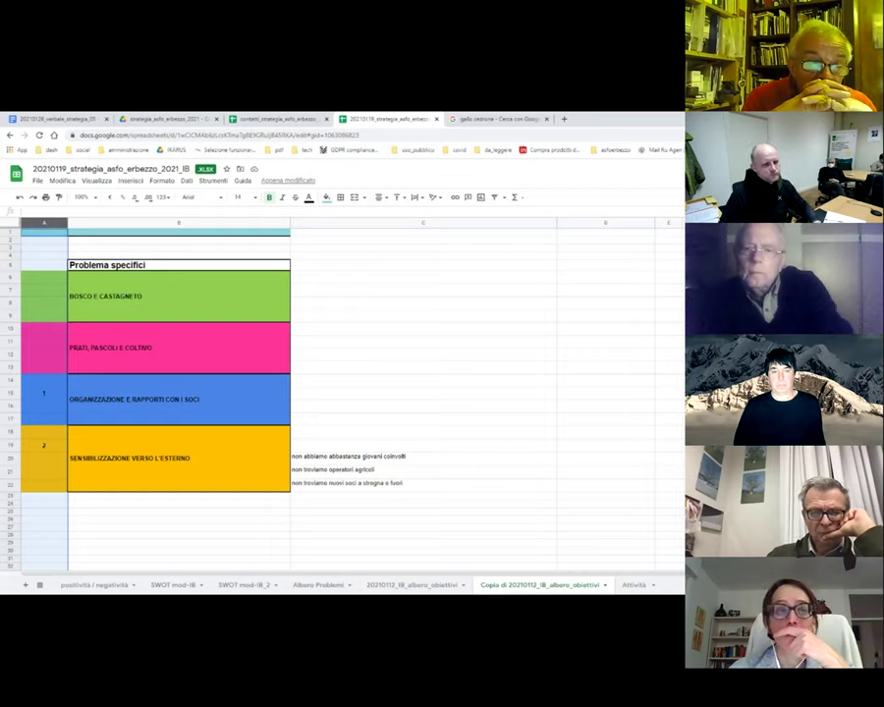
# Step: Insert a row above row 15 and move the Sensibilizzazione verso l'esterno tally from A20 to A21
pyautogui.click(10, 393)
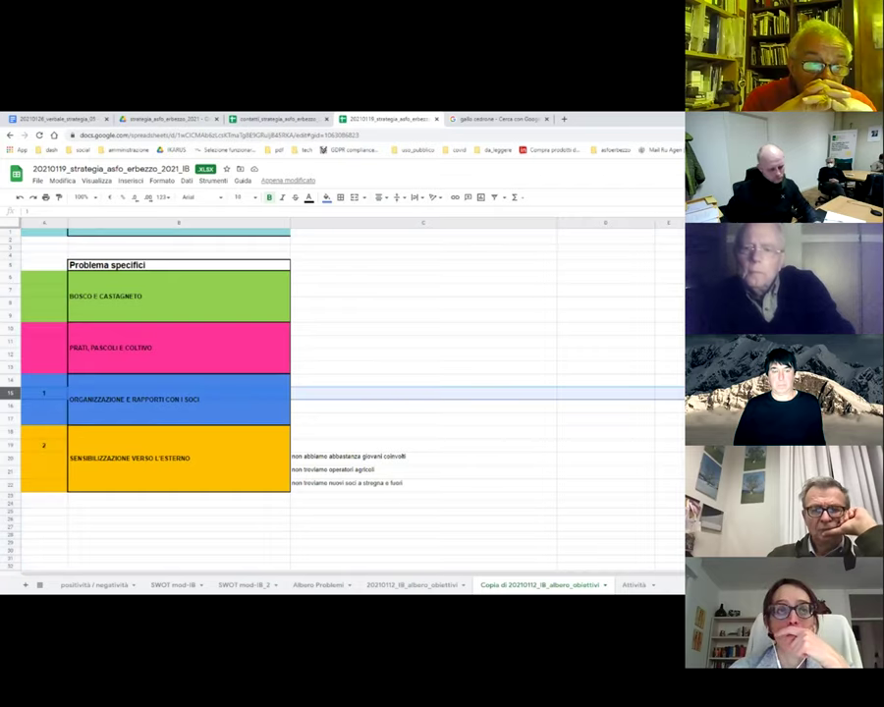
pyautogui.hotkey('ctrl', 'alt', '=')
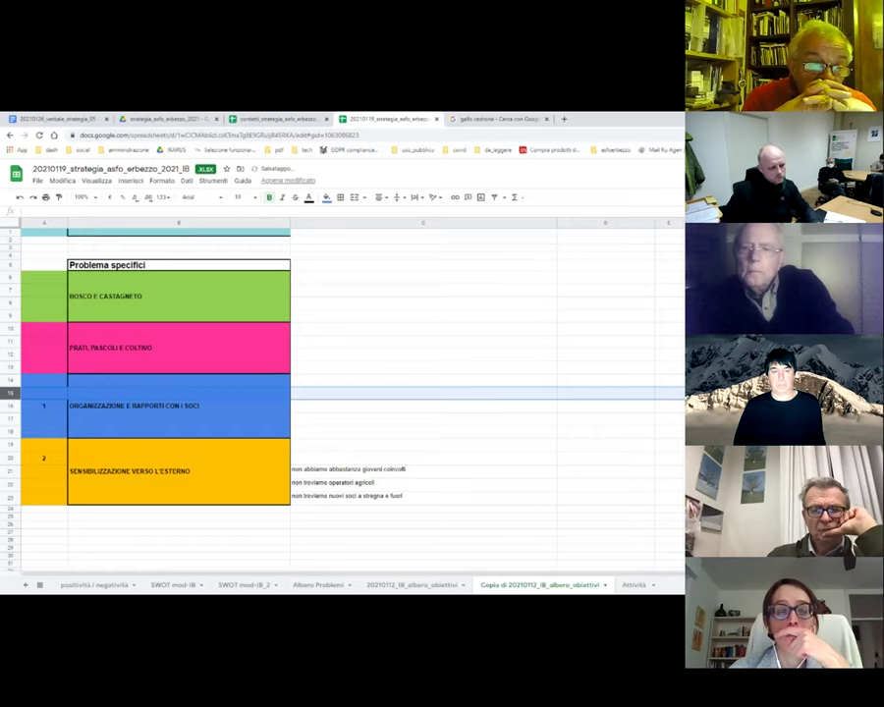
pyautogui.click(44, 457)
pyautogui.hotkey('ctrl', 'c')
pyautogui.click(43, 472)
pyautogui.hotkey('ctrl', 'v')
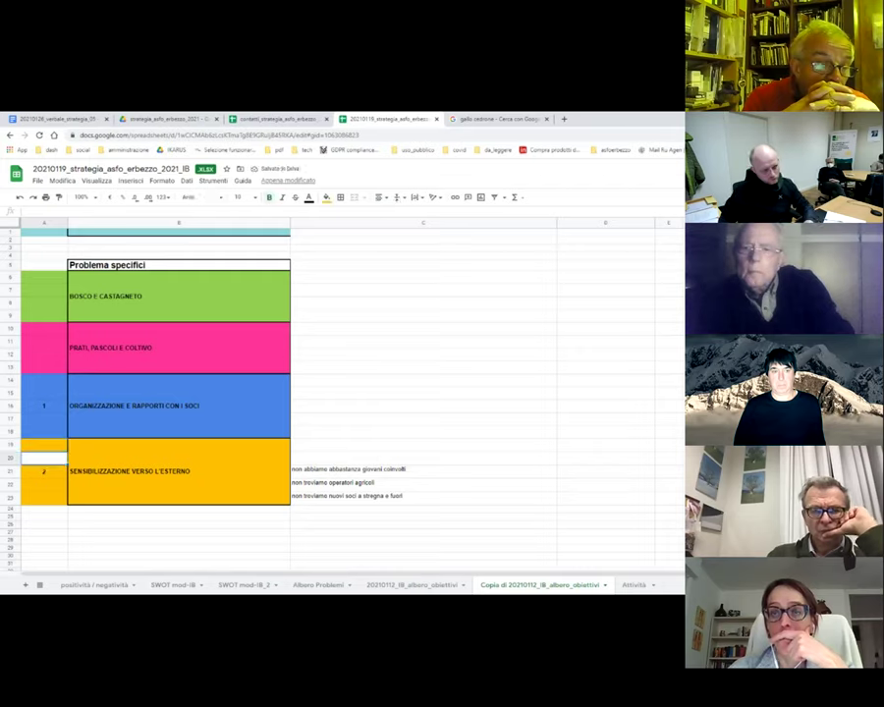
pyautogui.press('Up')
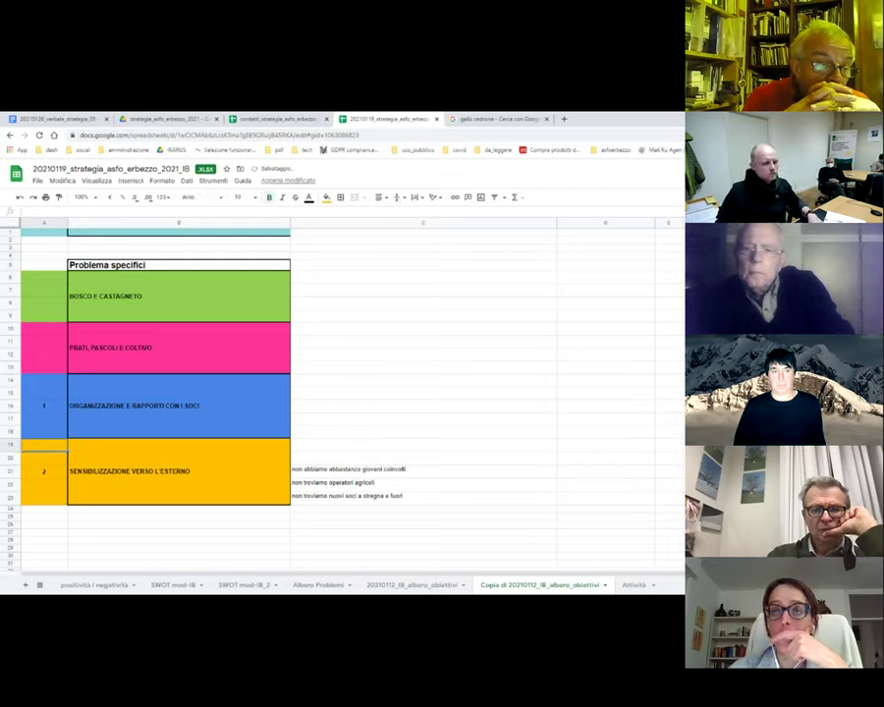
# Step: Insert one row above row 12 in the Prati, pascoli e coltivo block and one above row 8 in Bosco e castagneto
pyautogui.click(10, 355)
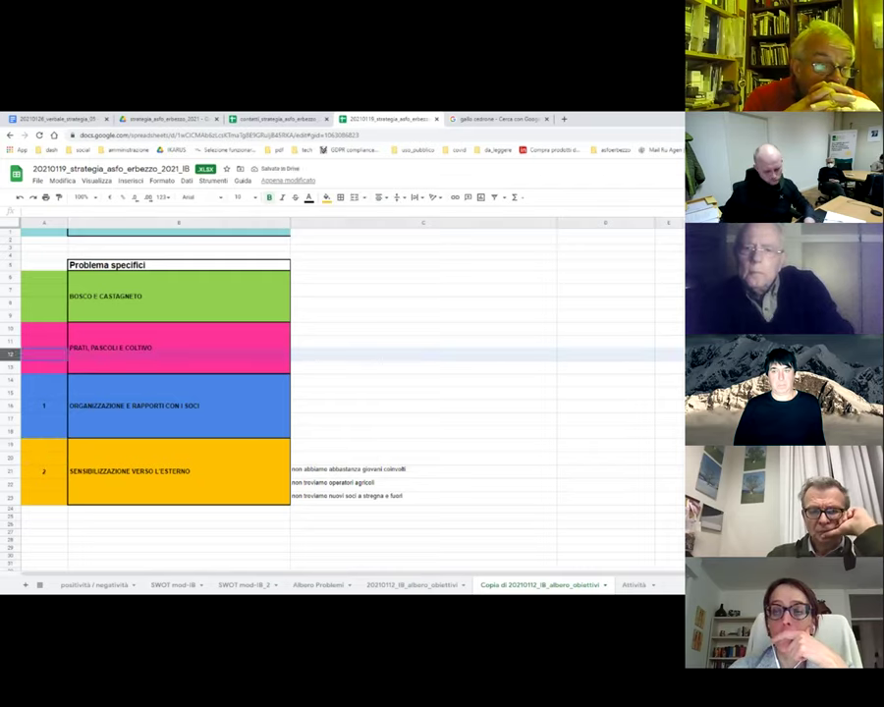
pyautogui.hotkey('ctrl', 'alt', '=')
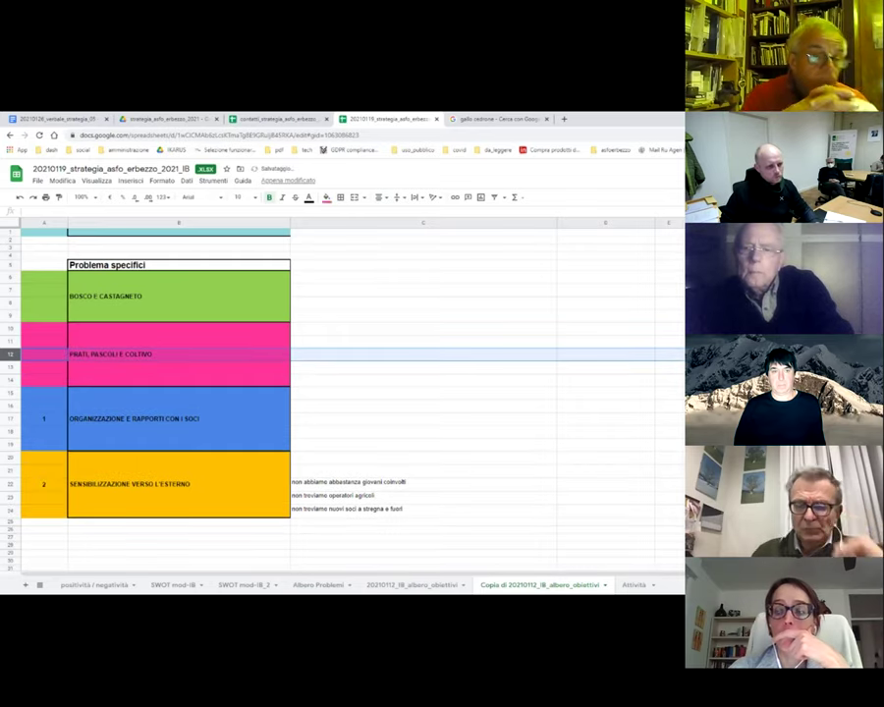
pyautogui.click(9, 302)
pyautogui.hotkey('ctrl', 'alt', '=')
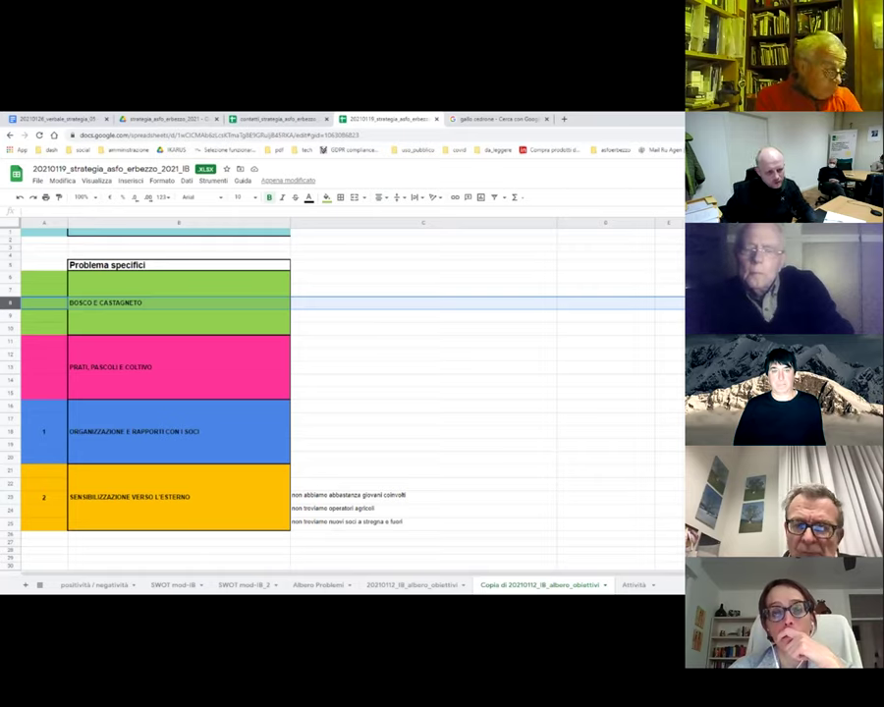
# Step: Enter a tally of 1 in cell A13 beside Prati, pascoli e coltivo and raise it to 2
pyautogui.click(44, 367)
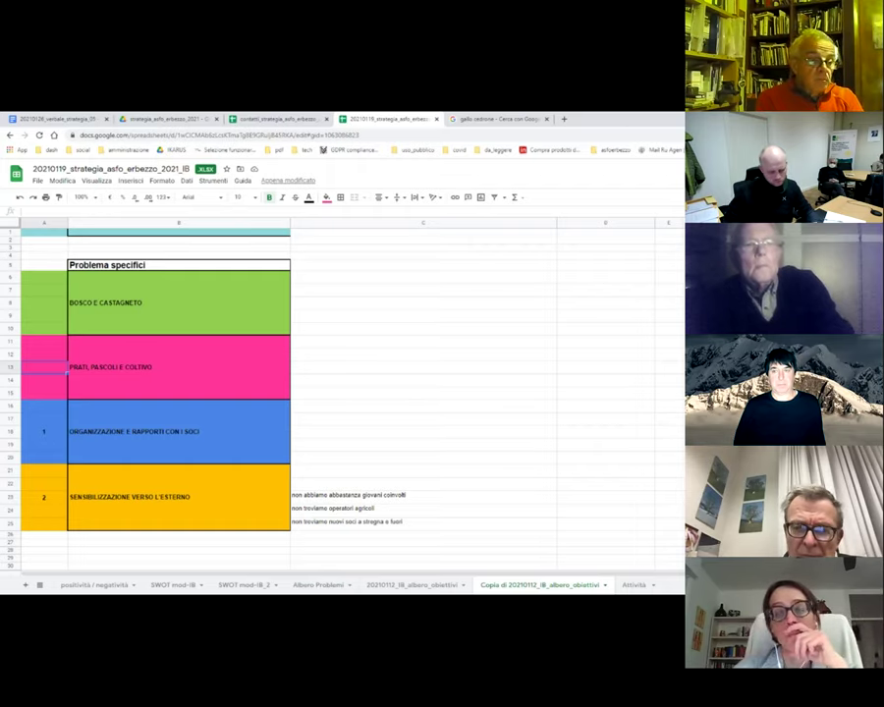
pyautogui.write('1')
pyautogui.press('Return')
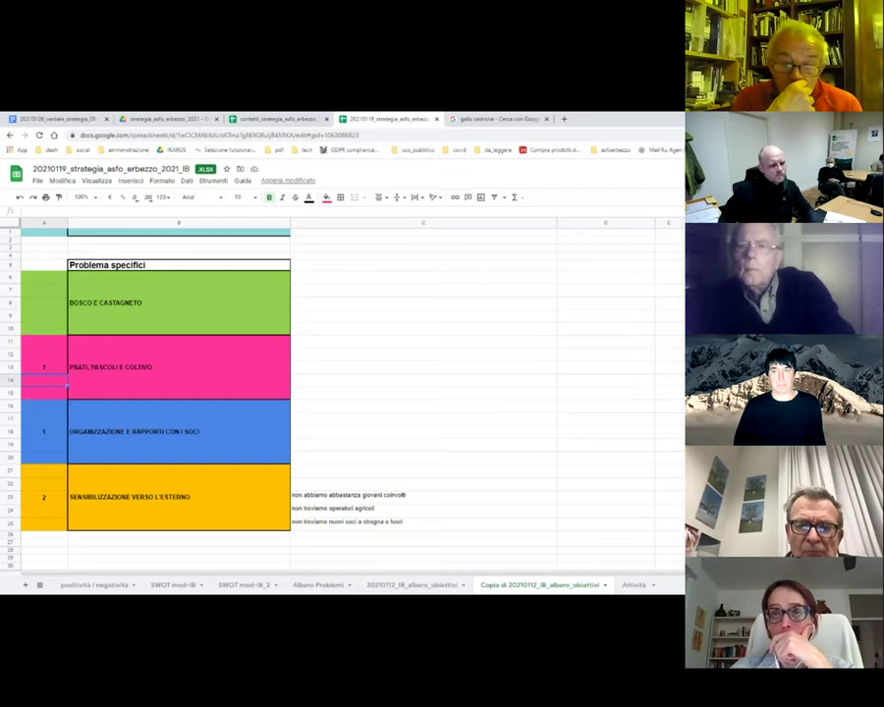
pyautogui.click(43, 367)
pyautogui.write('2')
pyautogui.press('Return')
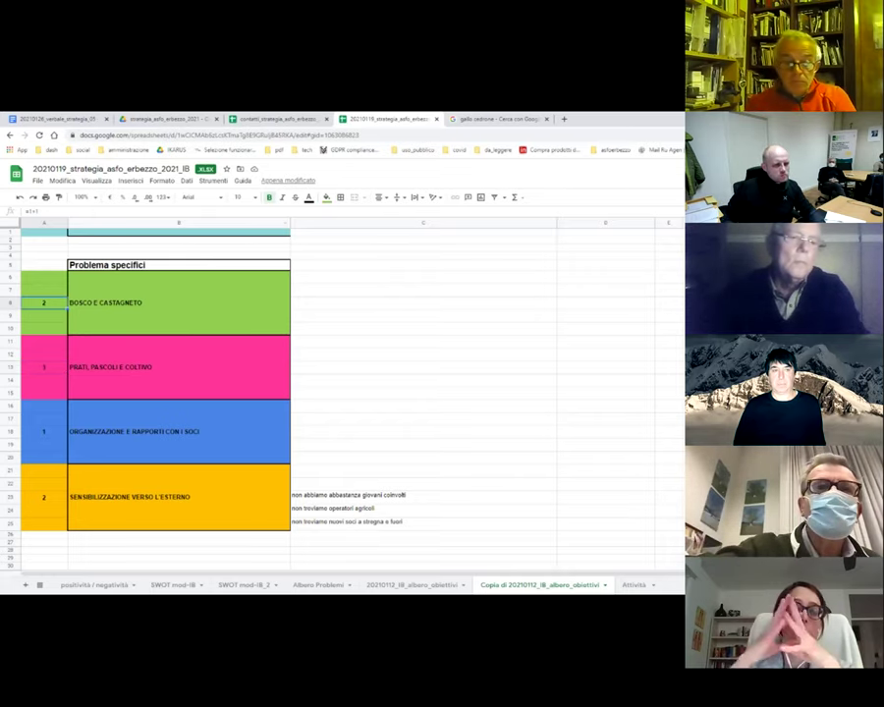
# Step: Raise the tally beside Bosco e castagneto in A8 to 3 and the Prati, pascoli e coltivo tally in A13 to 4
pyautogui.doubleClick(43, 302)
pyautogui.write('1')
pyautogui.press('Return')
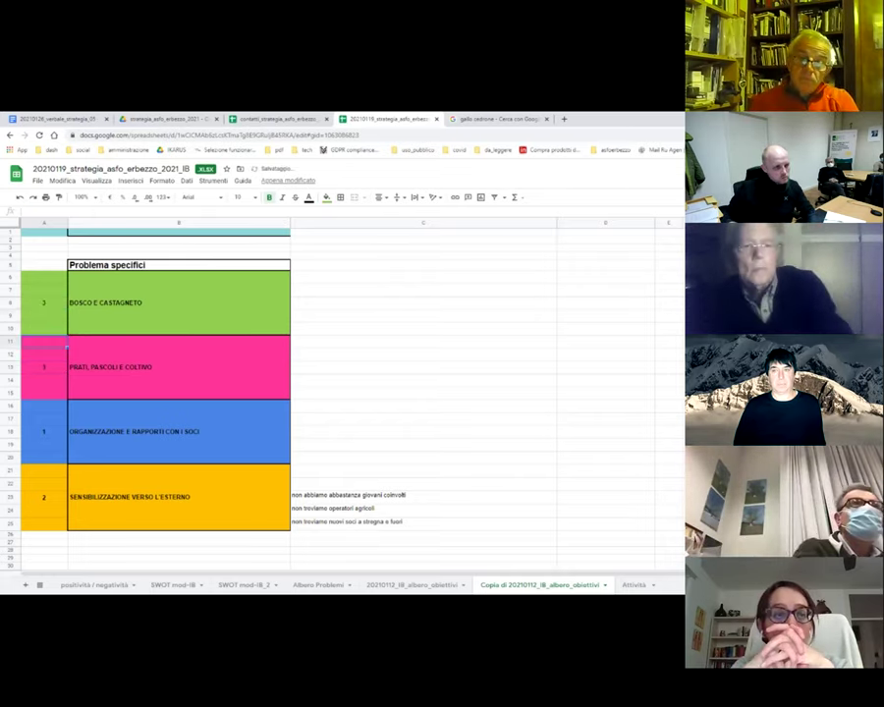
pyautogui.press('Return')
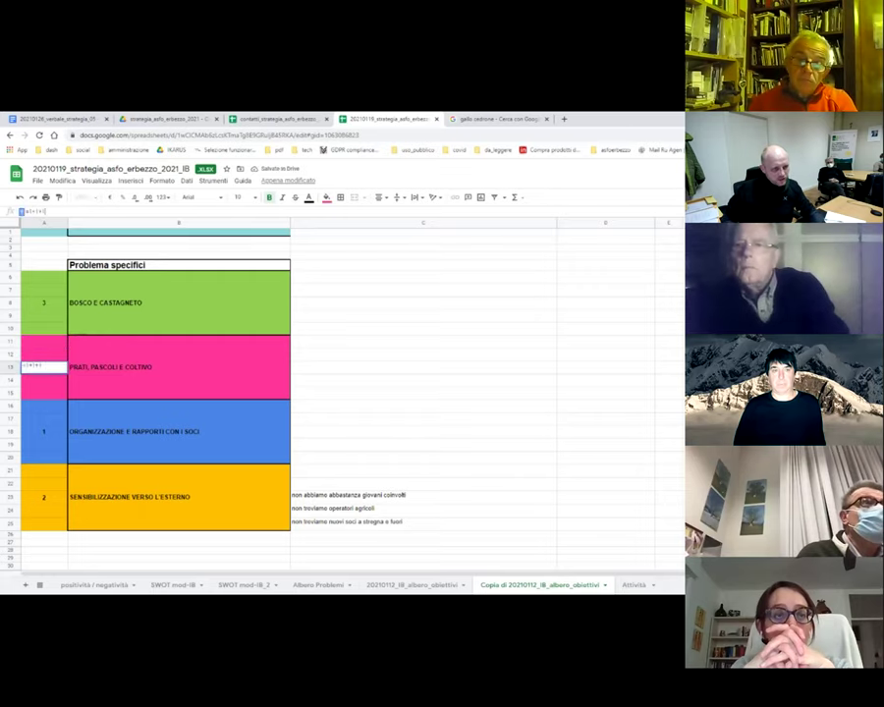
pyautogui.press('Return')
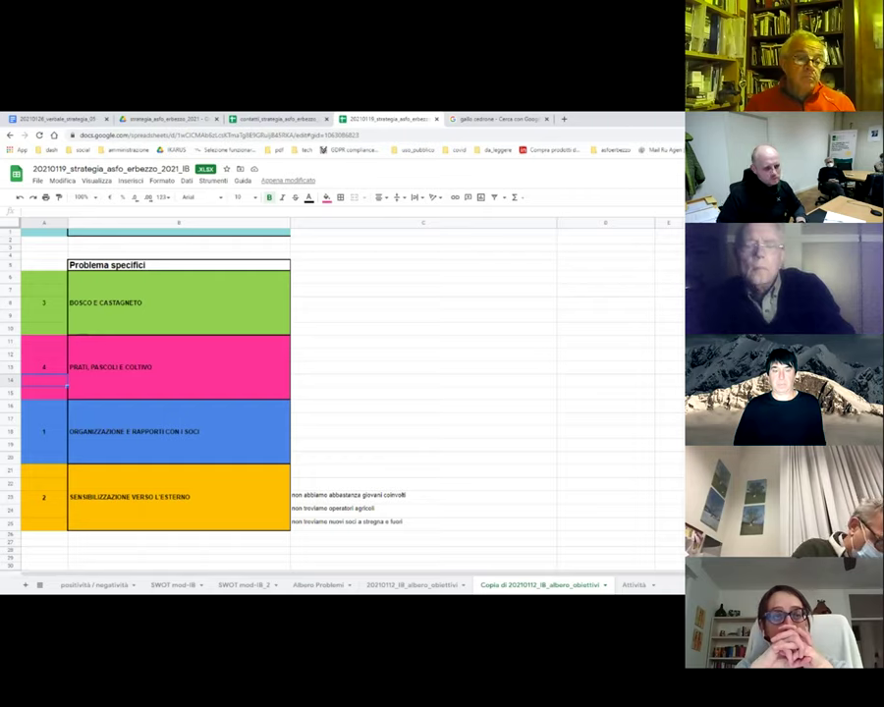
# Step: Replace the Organizzazione e rapporti con i soci tally in A18 with the formula =1+1
pyautogui.click(43, 430)
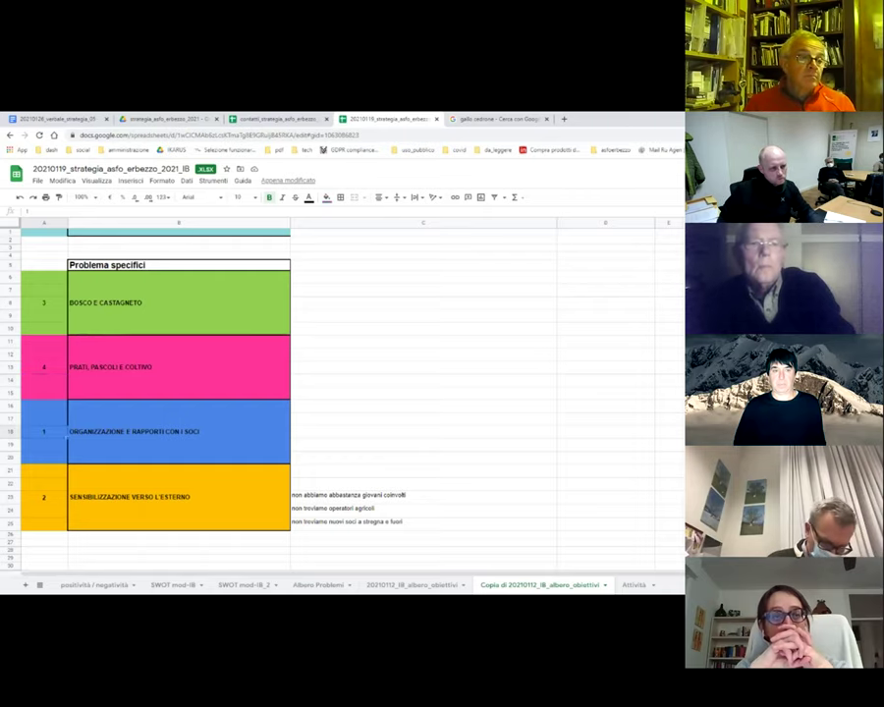
pyautogui.press('BackSpace')
pyautogui.write('=')
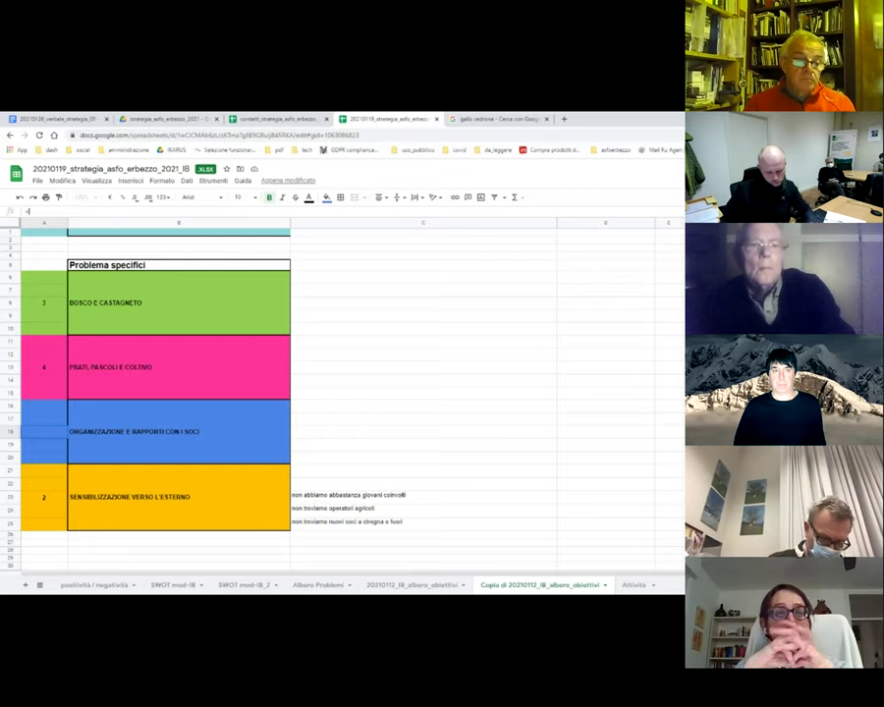
pyautogui.write('1+1')
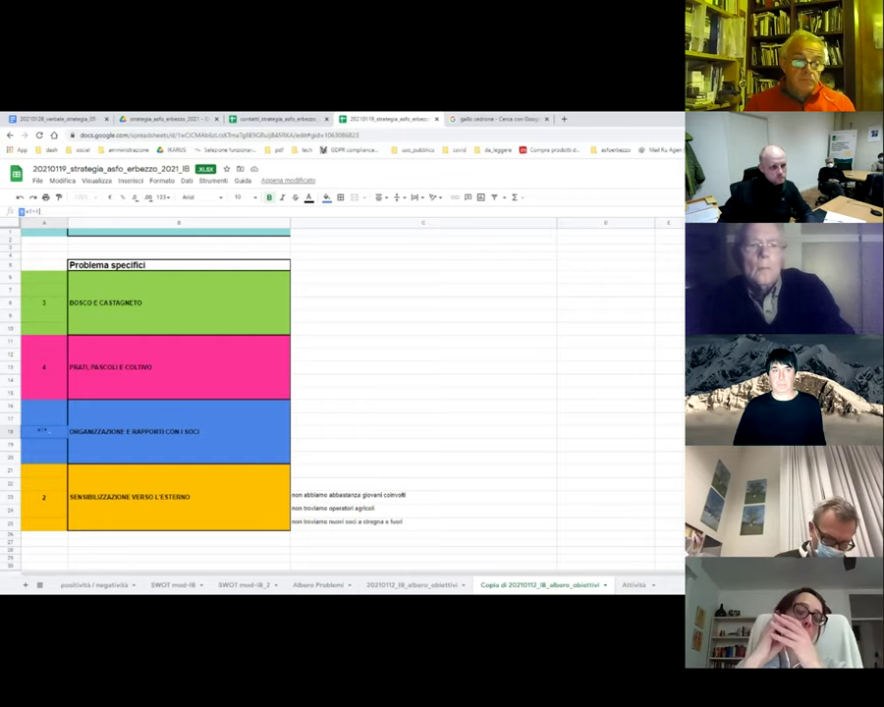
pyautogui.press('Return')
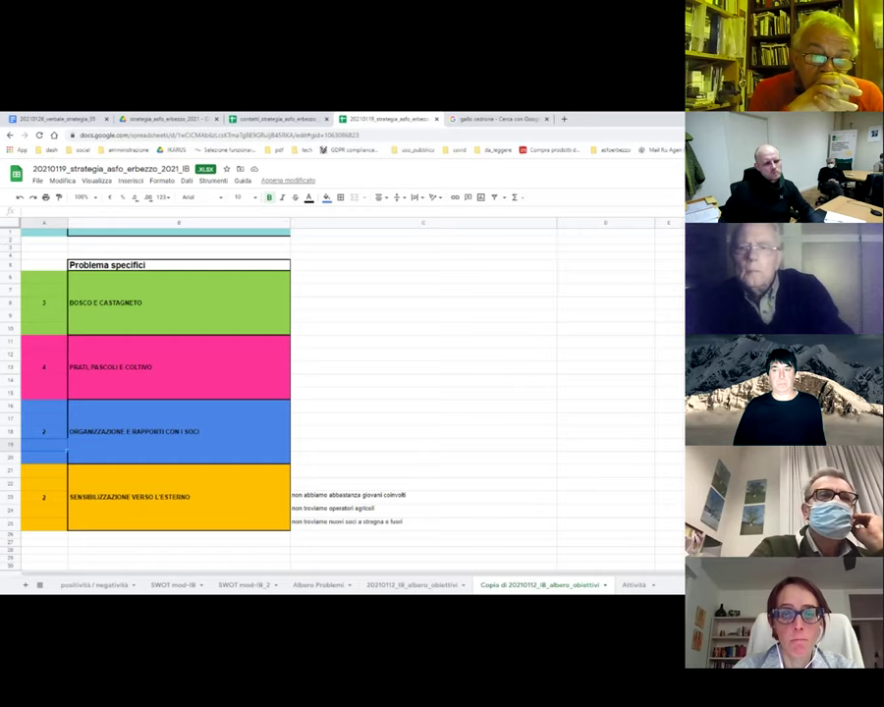
# Step: Try to insert one column to the right of column B
pyautogui.click(44, 431)
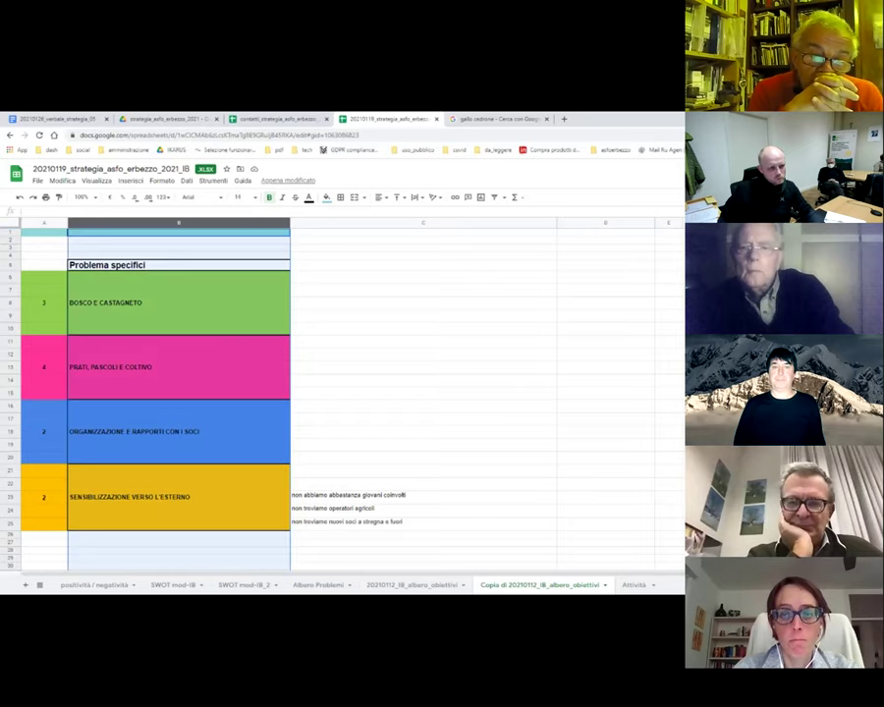
pyautogui.rightClick(118, 367)
pyautogui.press('Escape')
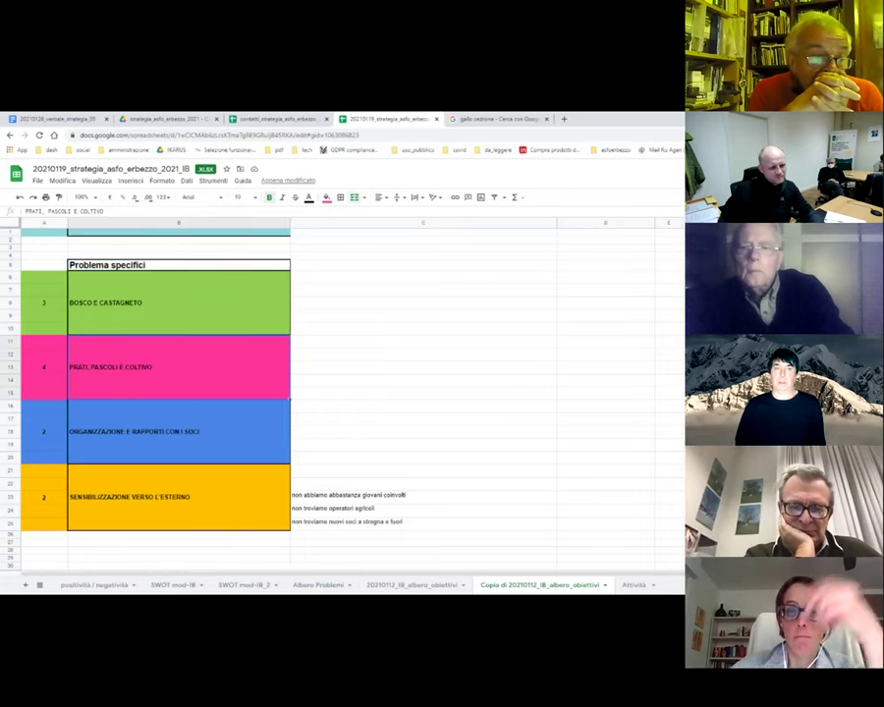
pyautogui.rightClick(84, 223)
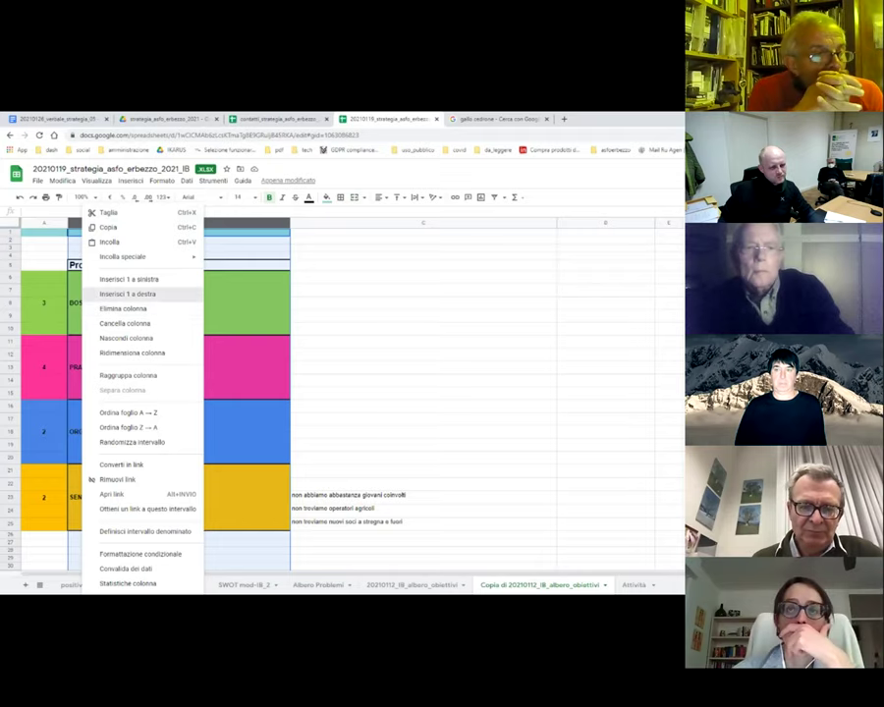
pyautogui.click(128, 293)
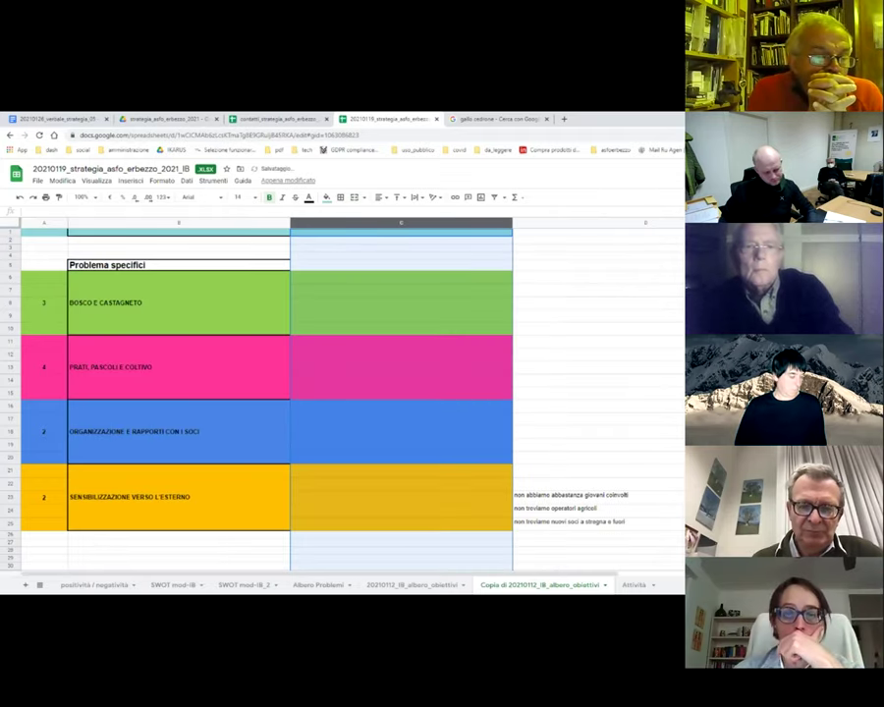
pyautogui.hotkey('ctrl', 'z')
# Step: Insert one column between the tallies and the problem names, and narrow it to slightly wider than column A
pyautogui.rightClick(123, 223)
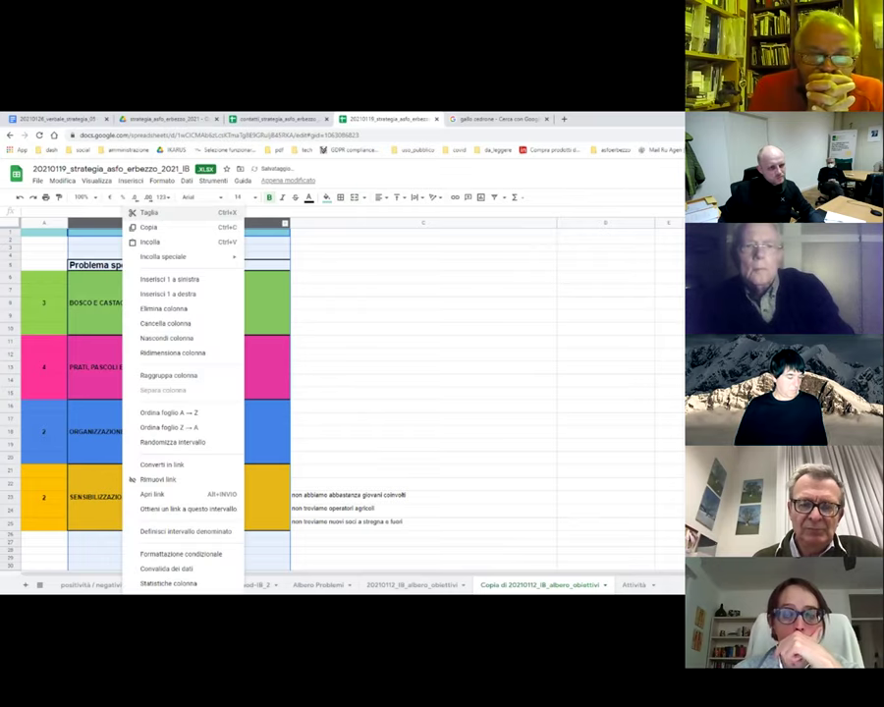
pyautogui.click(169, 279)
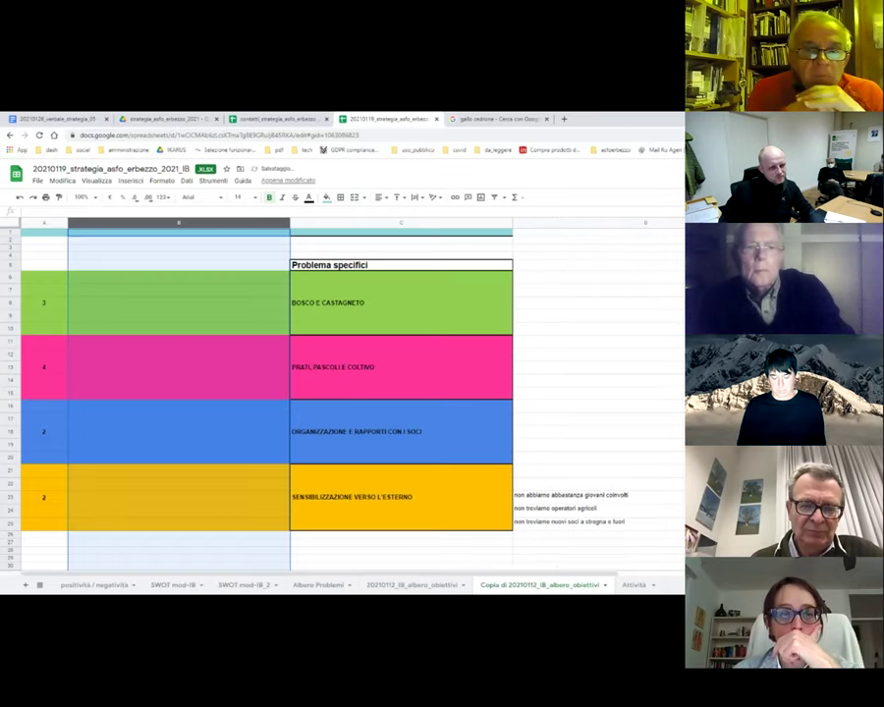
pyautogui.moveTo(162, 223); pyautogui.dragTo(129, 223)
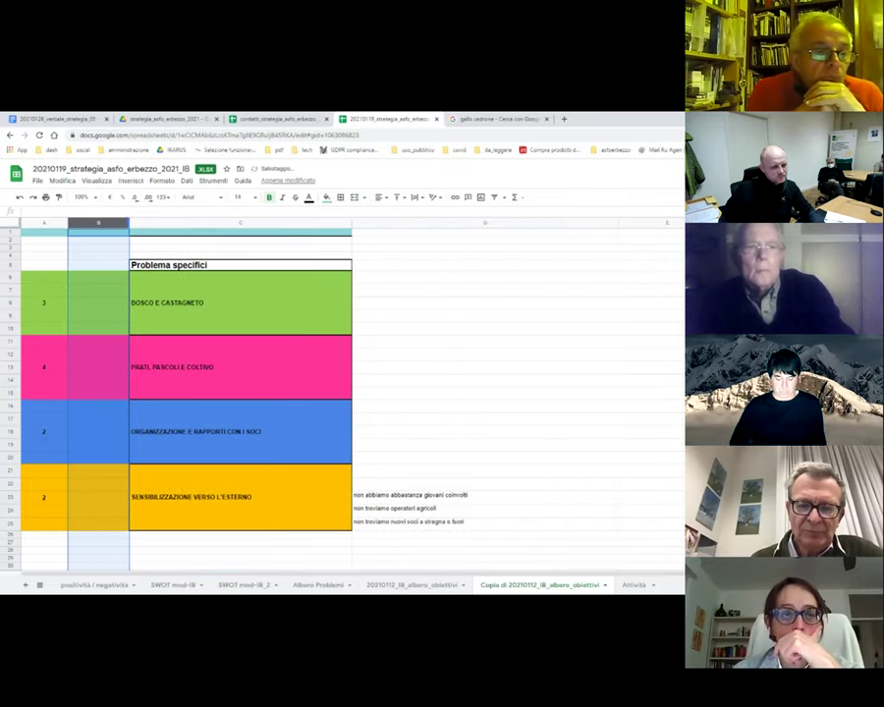
# Step: Label the four coloured areas in column B with the letters A, B, C and D in cells B8, B13, B18 and B23
pyautogui.click(98, 303)
pyautogui.write('A')
pyautogui.press('Return')
pyautogui.click(98, 367)
pyautogui.write('B')
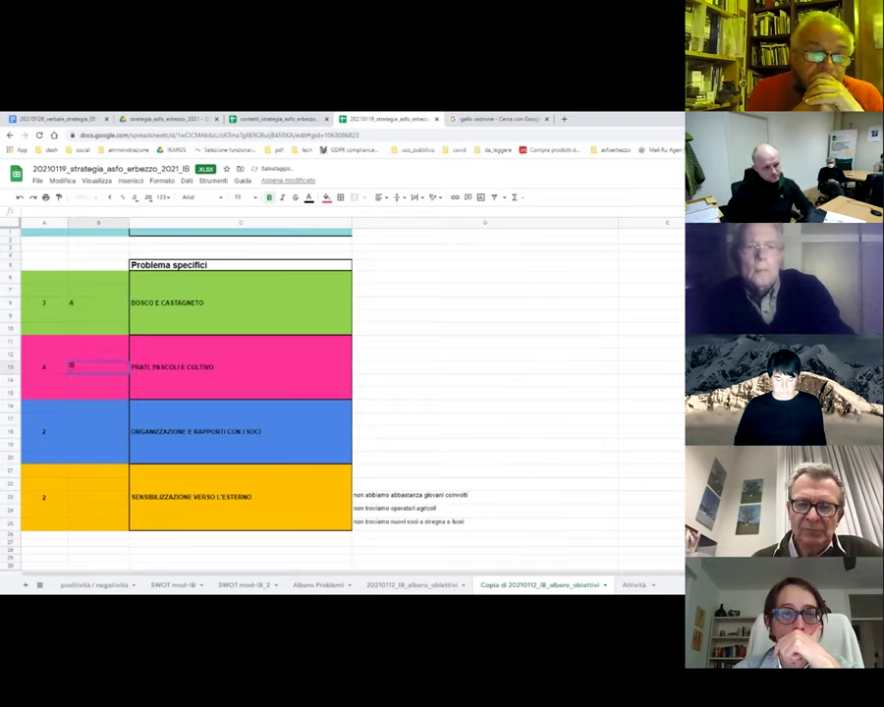
pyautogui.press('Return')
pyautogui.click(98, 431)
pyautogui.write('C')
pyautogui.press('Return')
pyautogui.click(98, 497)
pyautogui.press('Return')
# Step: Centre the letters in column B horizontally and set their font size to 24
pyautogui.click(98, 222)
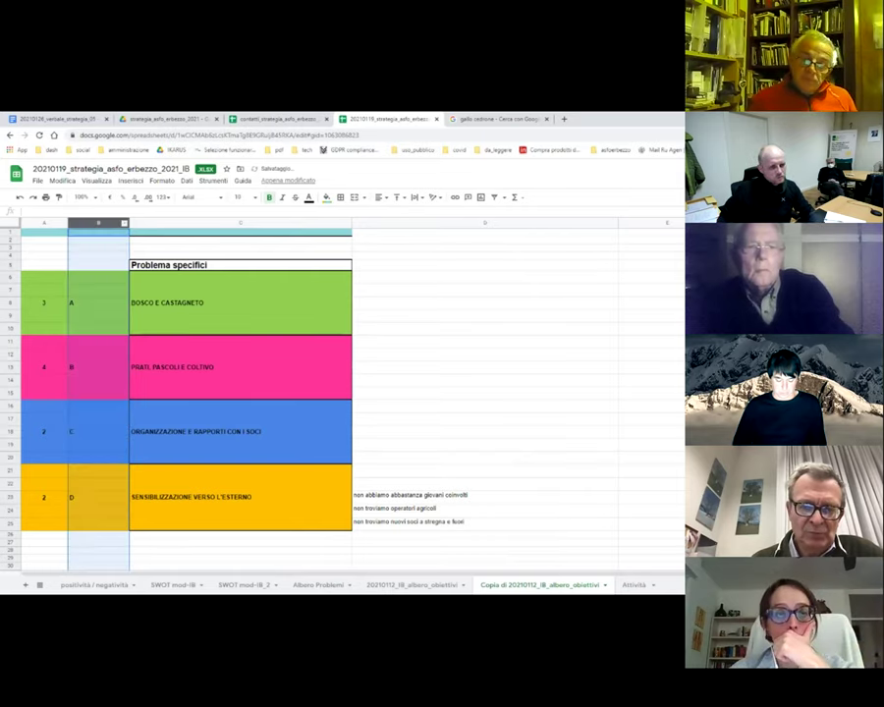
pyautogui.click(381, 197)
pyautogui.click(391, 212)
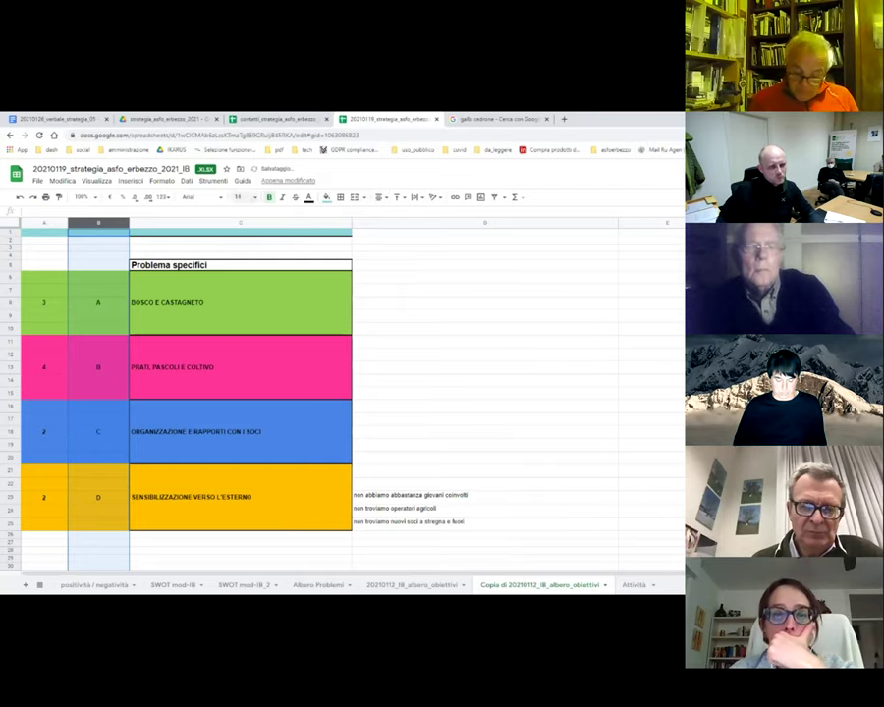
pyautogui.click(242, 197)
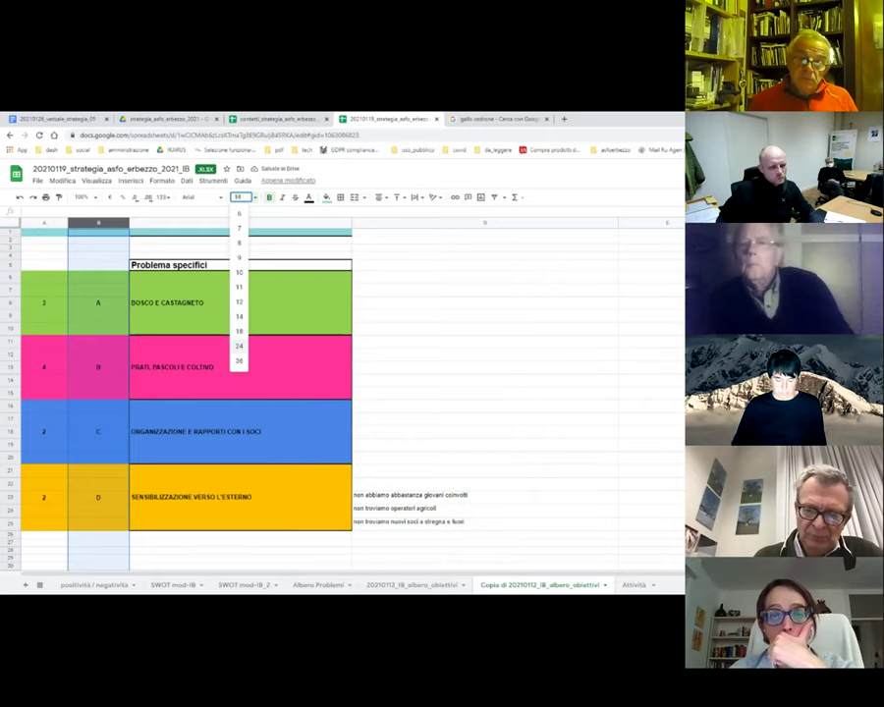
pyautogui.click(239, 346)
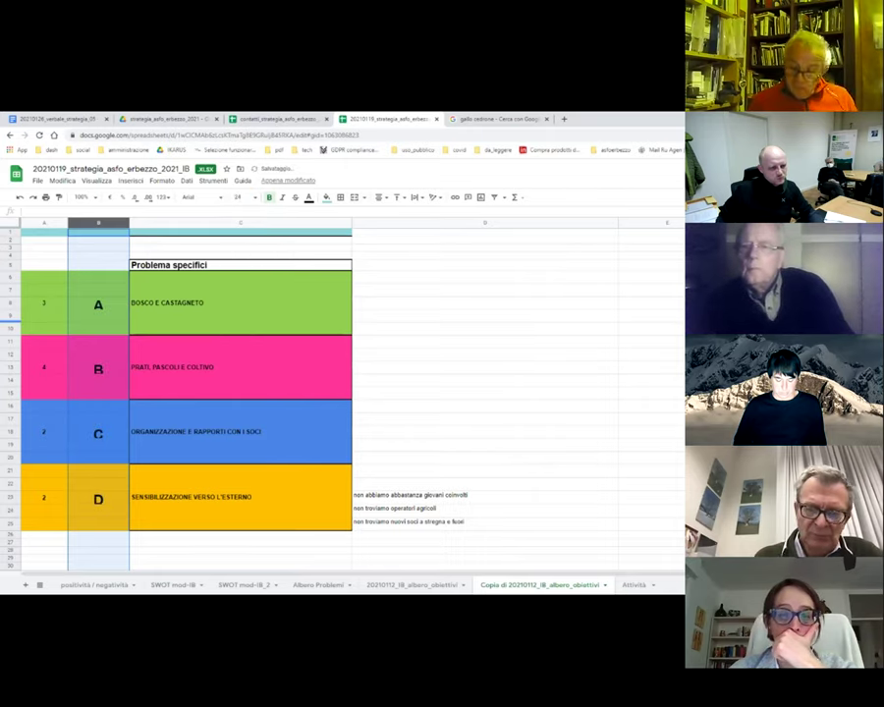
# Step: Increase the height of rows 6 to 25 evenly so the large letters fit inside their rows
pyautogui.click(11, 277)
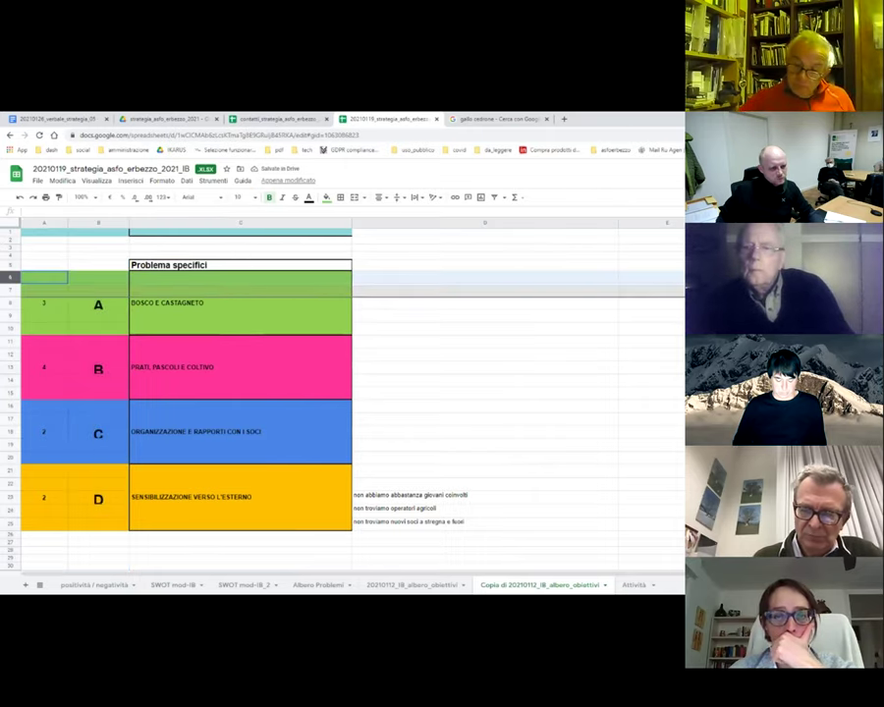
pyautogui.moveTo(11, 523); pyautogui.dragTo(11, 277)
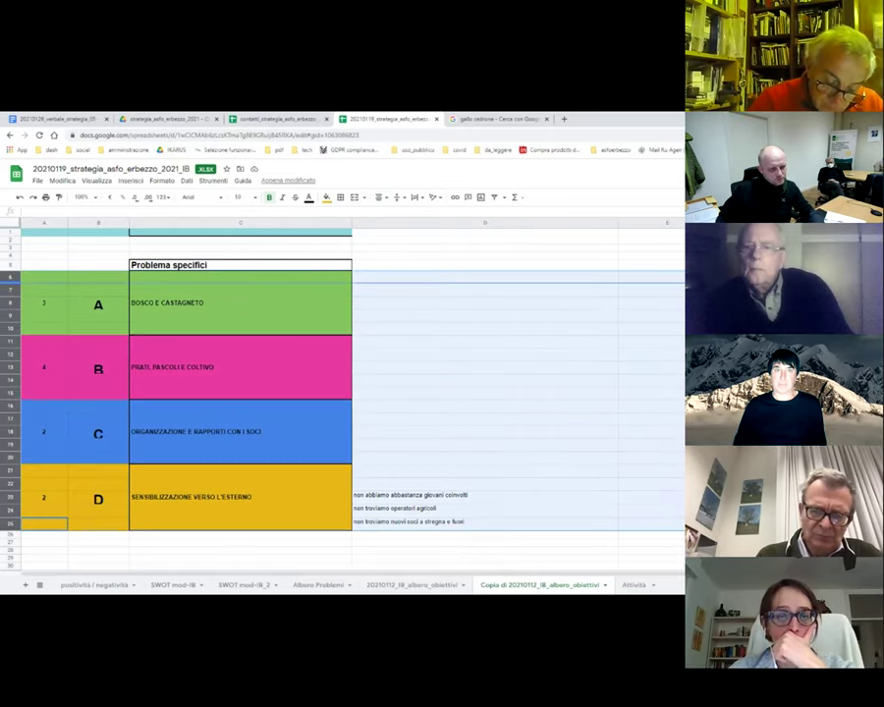
pyautogui.moveTo(10, 282); pyautogui.dragTo(11, 290)
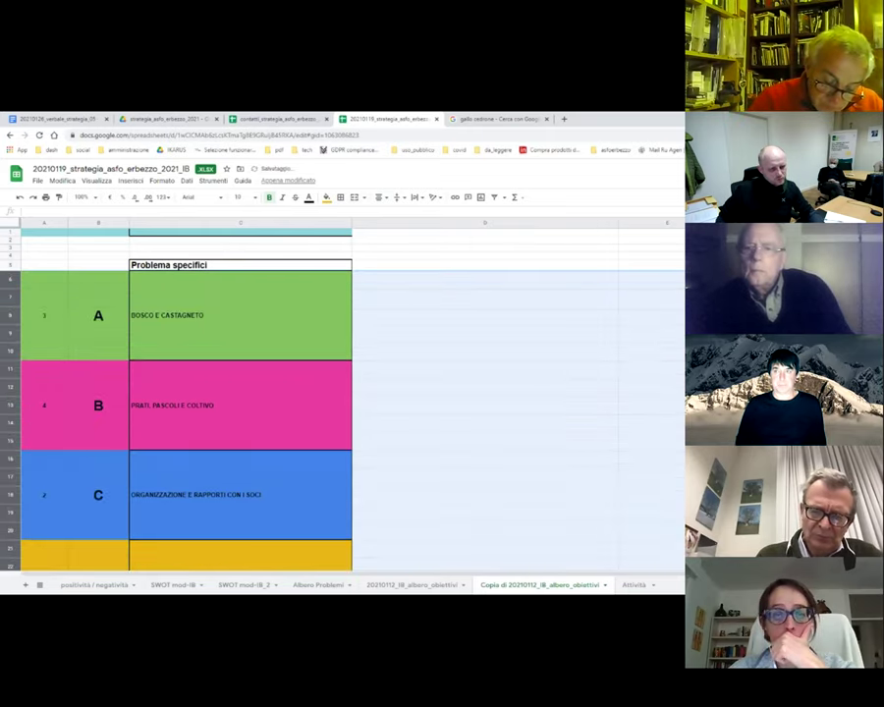
pyautogui.scroll(-2, 343, 393)
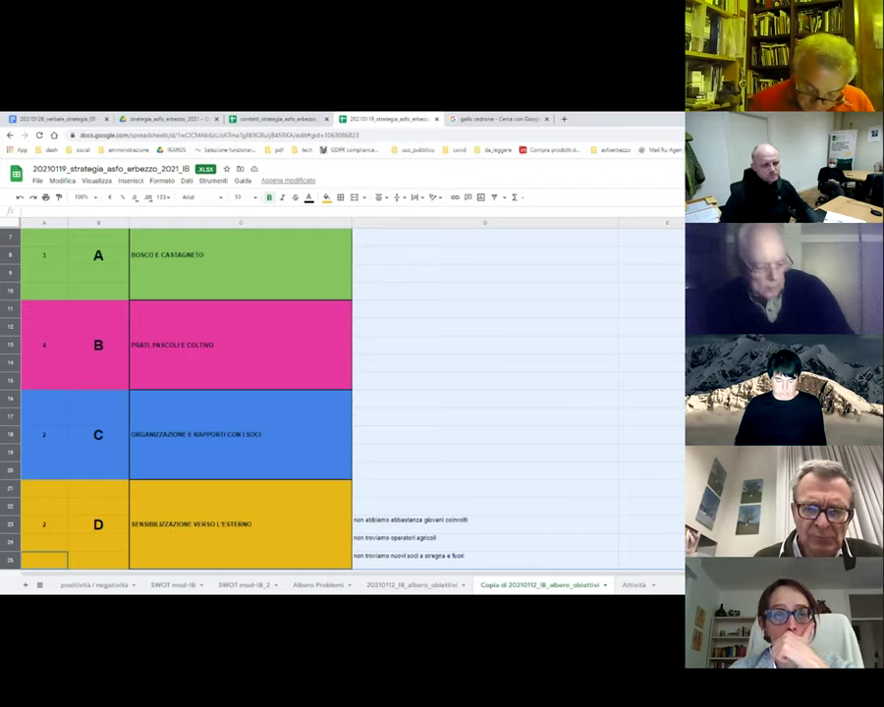
# Step: Set the font size of column B to 18 and select columns A to C
pyautogui.click(98, 223)
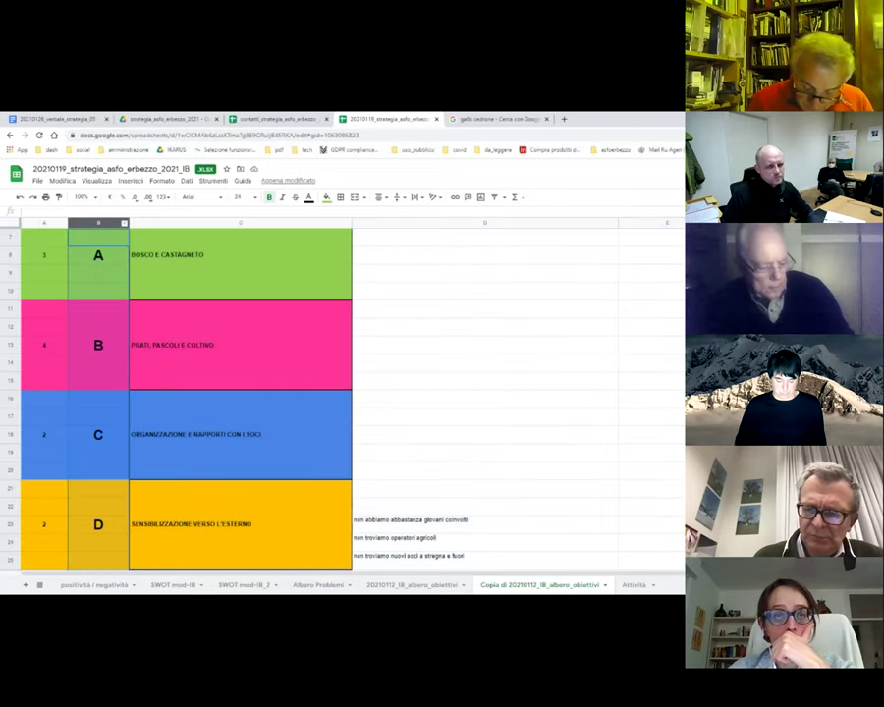
pyautogui.click(239, 197)
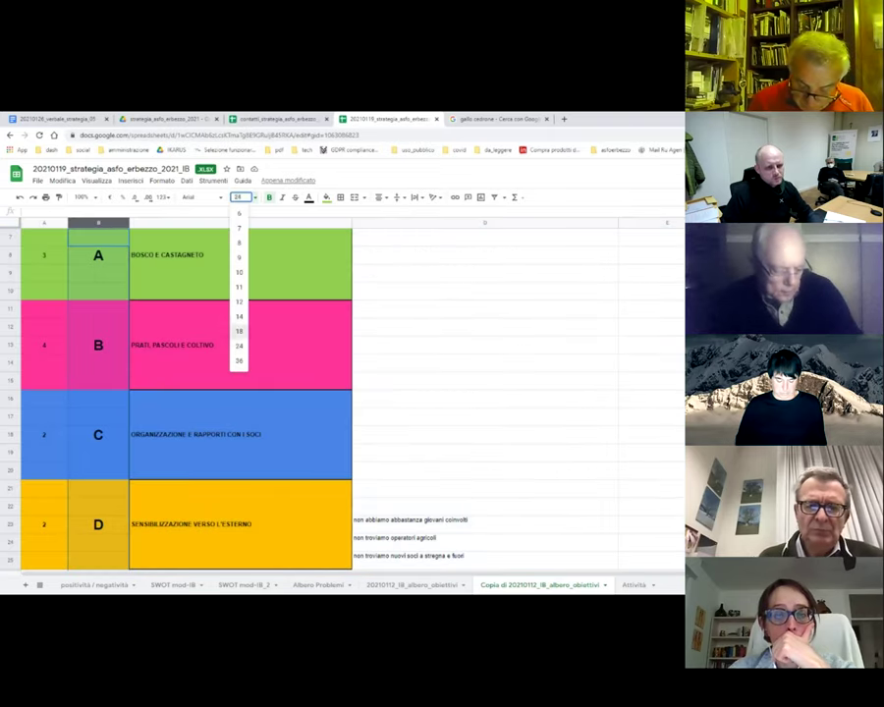
pyautogui.click(238, 331)
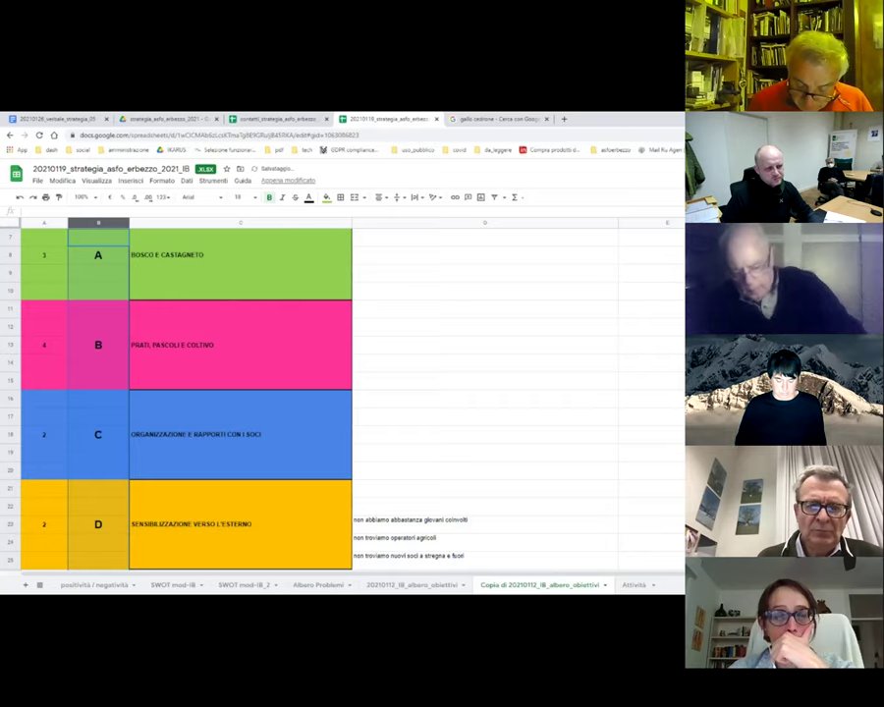
pyautogui.click(44, 236)
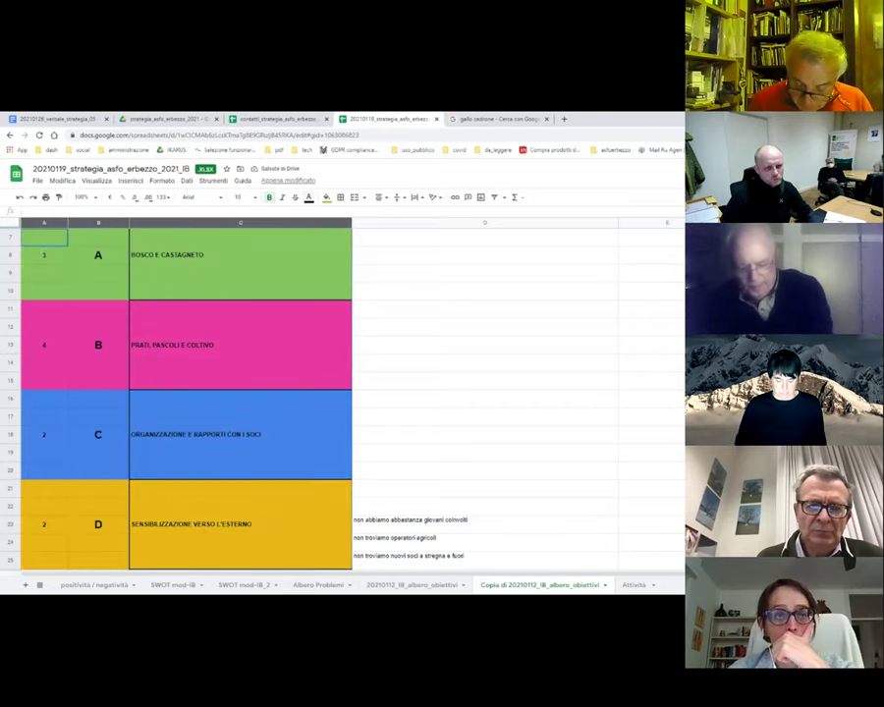
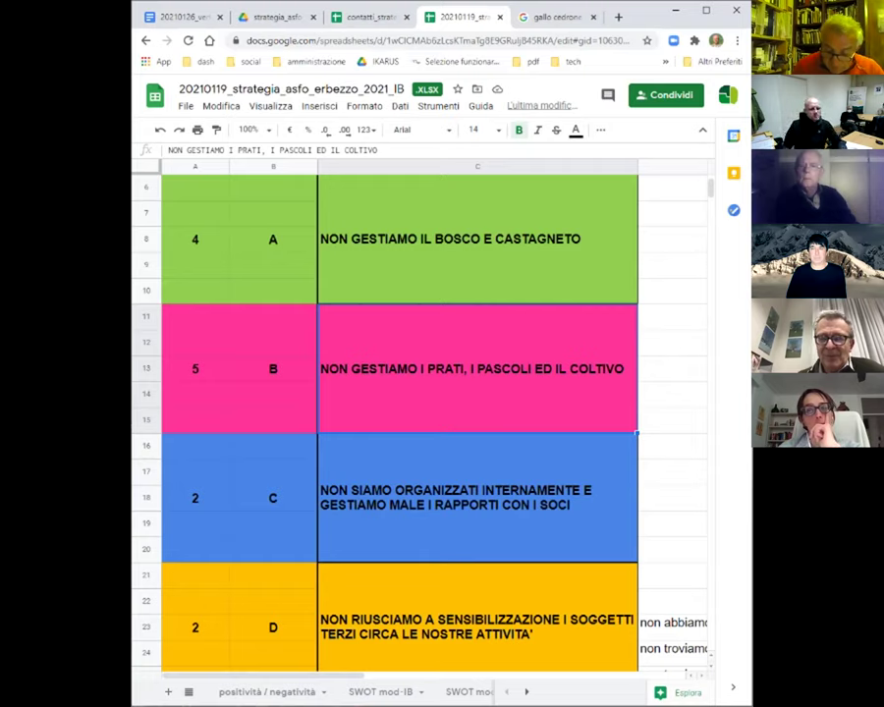
# Step: Shorten the problem text of green area A to "NON GESTIAMO IL BOSCO"
pyautogui.click(477, 239)
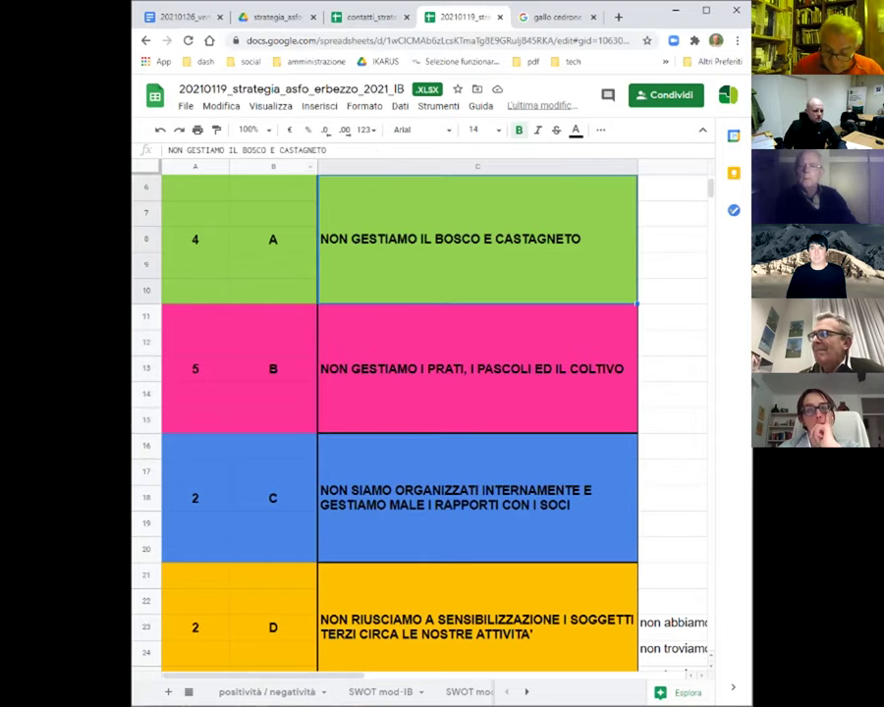
pyautogui.press('Return')
pyautogui.hotkey('ctrl', 'shift', 'Left')
pyautogui.hotkey('ctrl', 'shift', 'Left')
pyautogui.press('BackSpace')
pyautogui.press('Return')
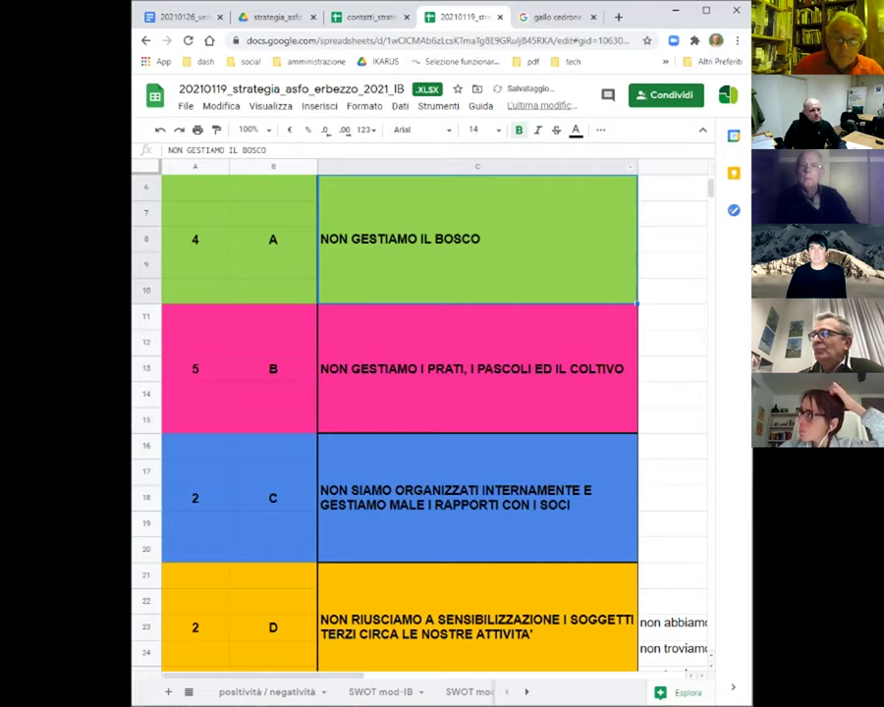
# Step: Add the chestnut groves to area B's problem so it reads "NON GESTIAMO I PRATI, I PASCOLI, I CASTAGNETI ED IL COLTIVO"
pyautogui.press('Down')
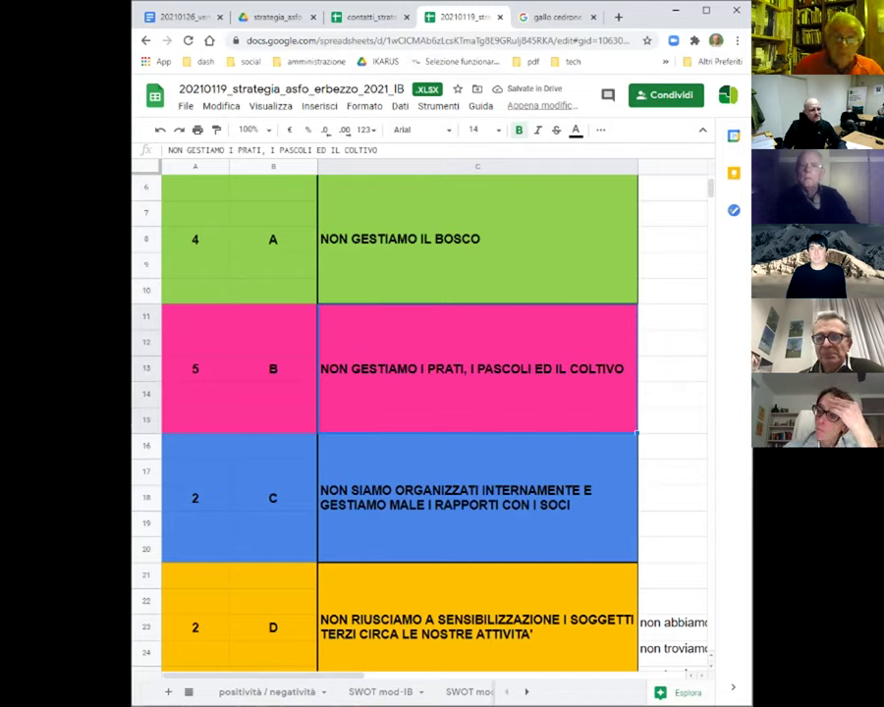
pyautogui.click(314, 150)
pyautogui.write(', I')
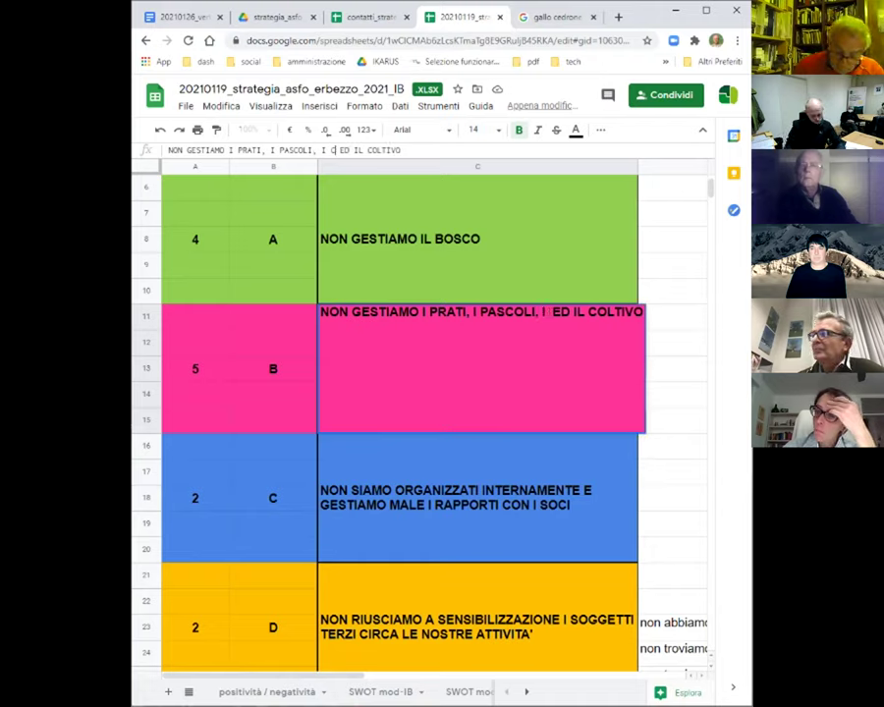
pyautogui.write(' CASTAGNETI')
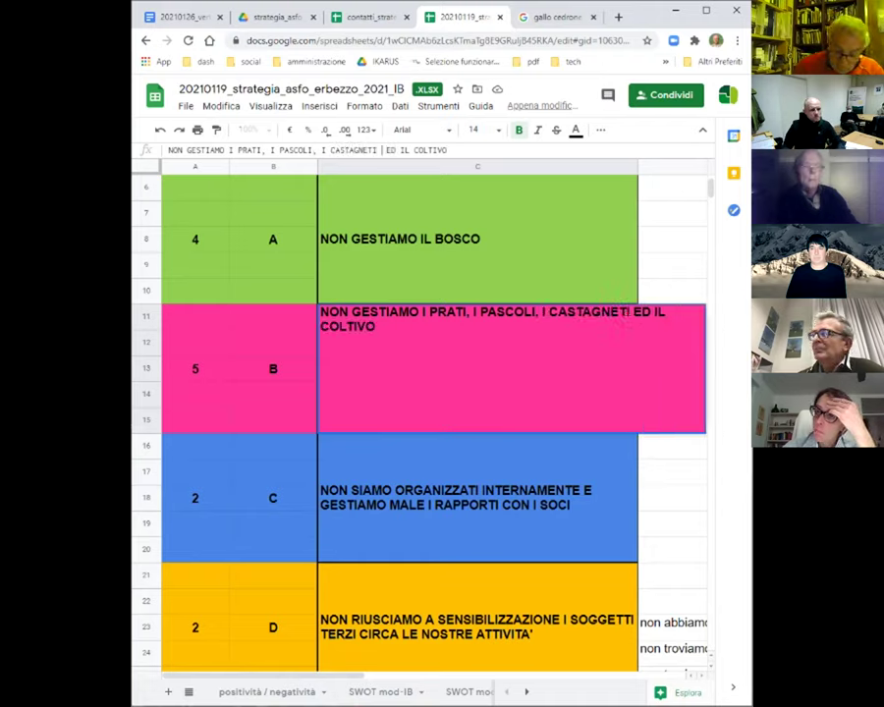
pyautogui.press('Return')
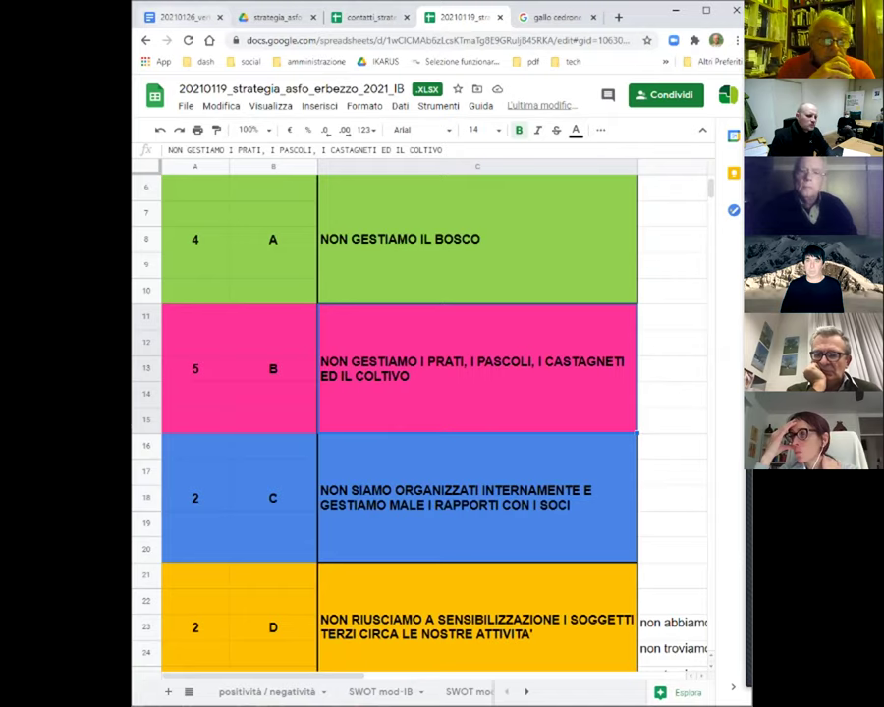
# Step: Switch to the contatti_strategia_asfo_erbezzo_2021 spreadsheet to view the P-O esempio sheet
pyautogui.hotkey('ctrl', '1')
pyautogui.hotkey('ctrl', '3')
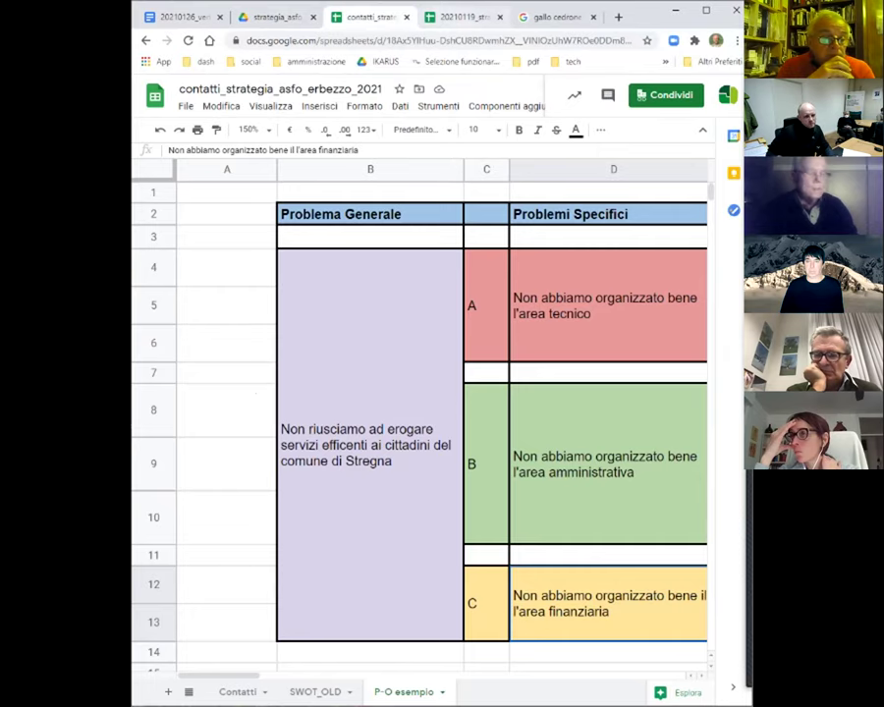
# Step: In the 20210119 strategy spreadsheet's SWOT mod-IB_2 sheet, add the weakness "non recuperiamo i castagneti storici" in C10 under the common aspects
pyautogui.hotkey('ctrl', '4')
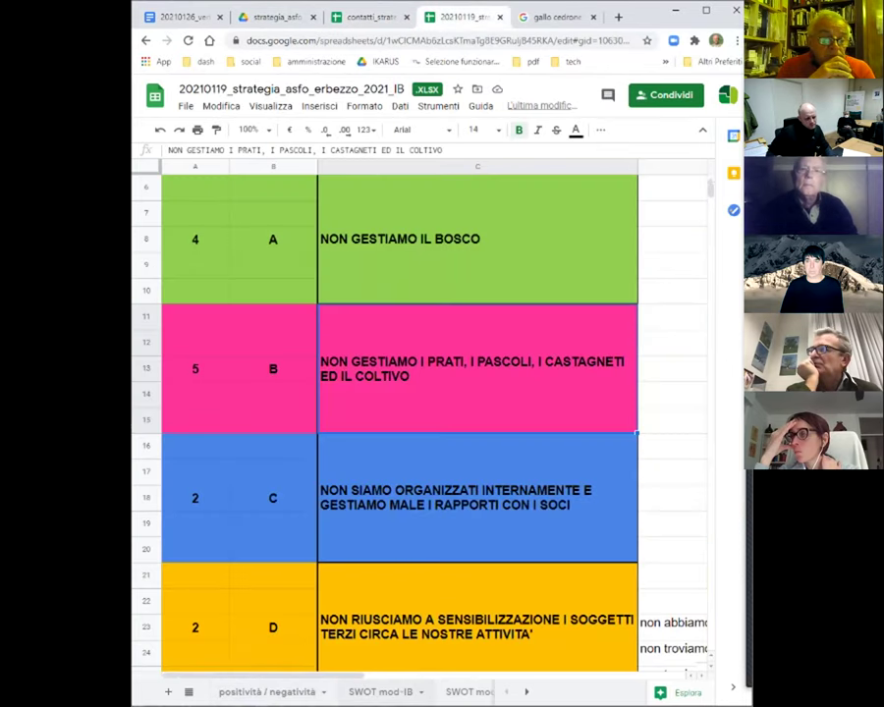
pyautogui.hotkey('ctrl', 'shift', 'pagedown')
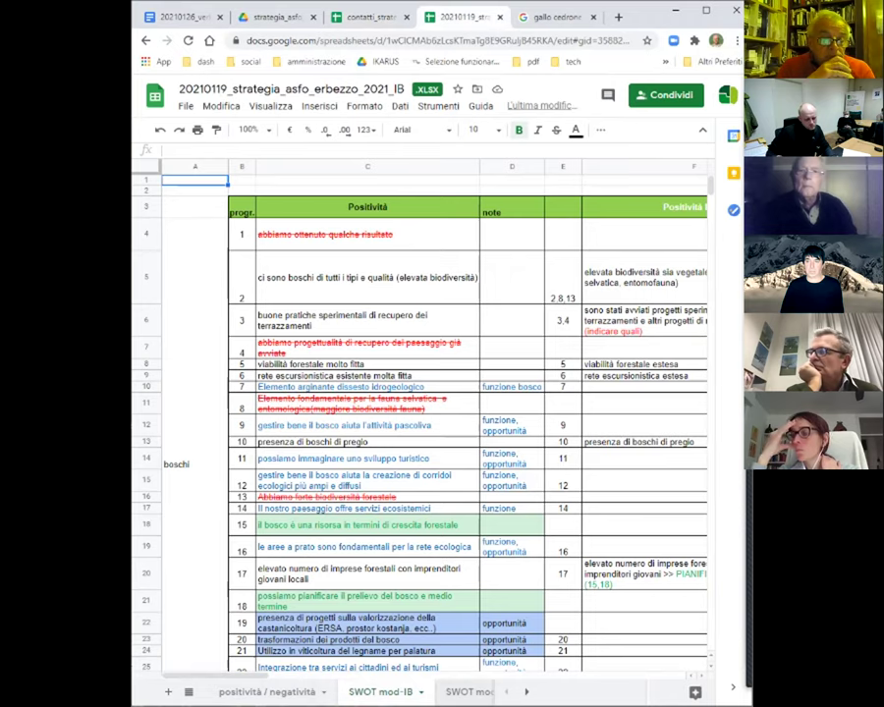
pyautogui.hotkey('ctrl', 'shift', 'pagedown')
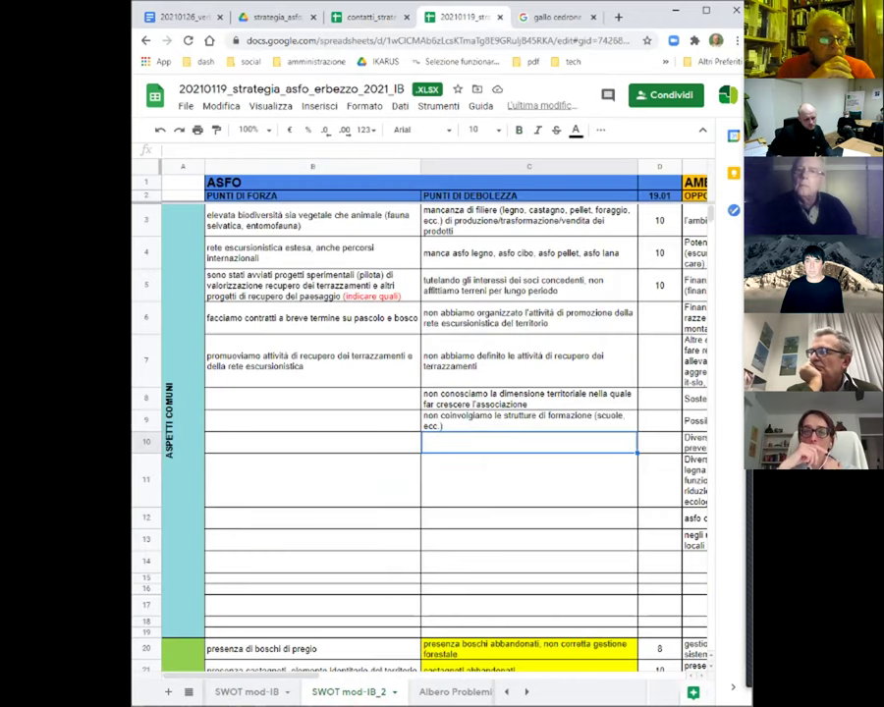
pyautogui.write('no')
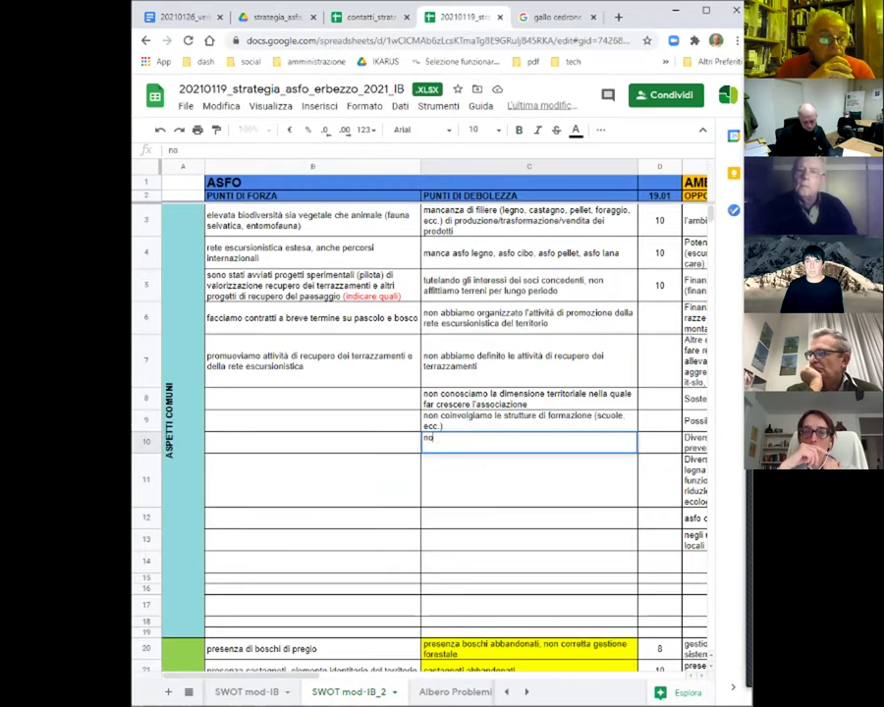
pyautogui.write('n rec')
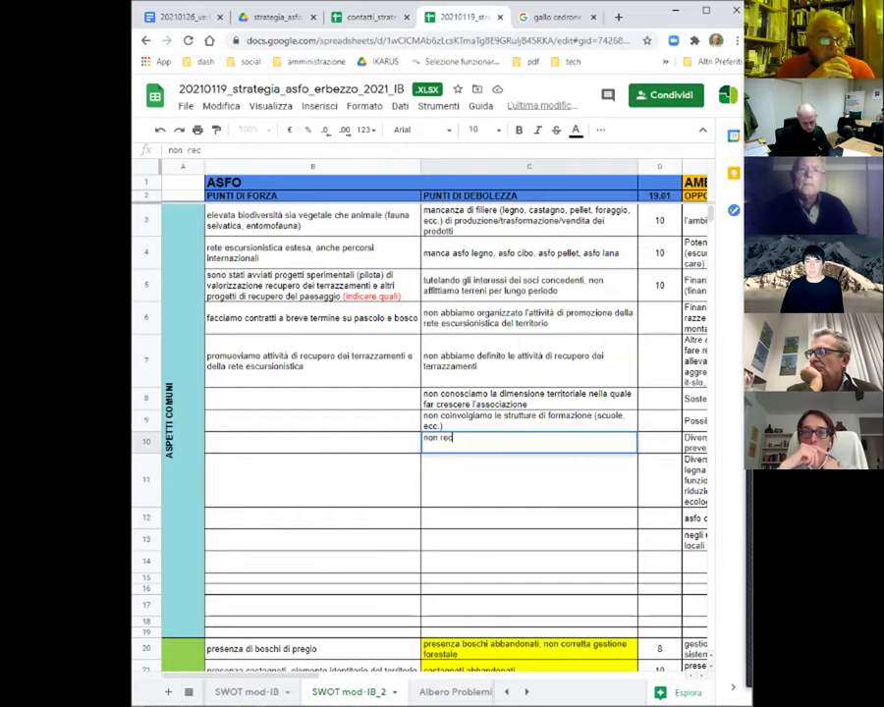
pyautogui.write('uperiamo i')
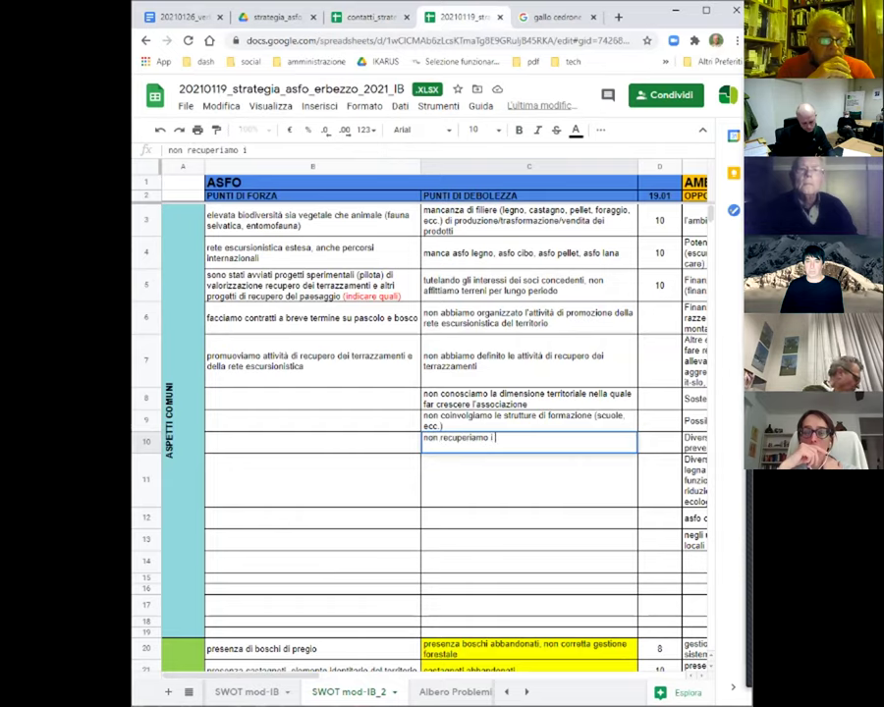
pyautogui.write(' castagneti')
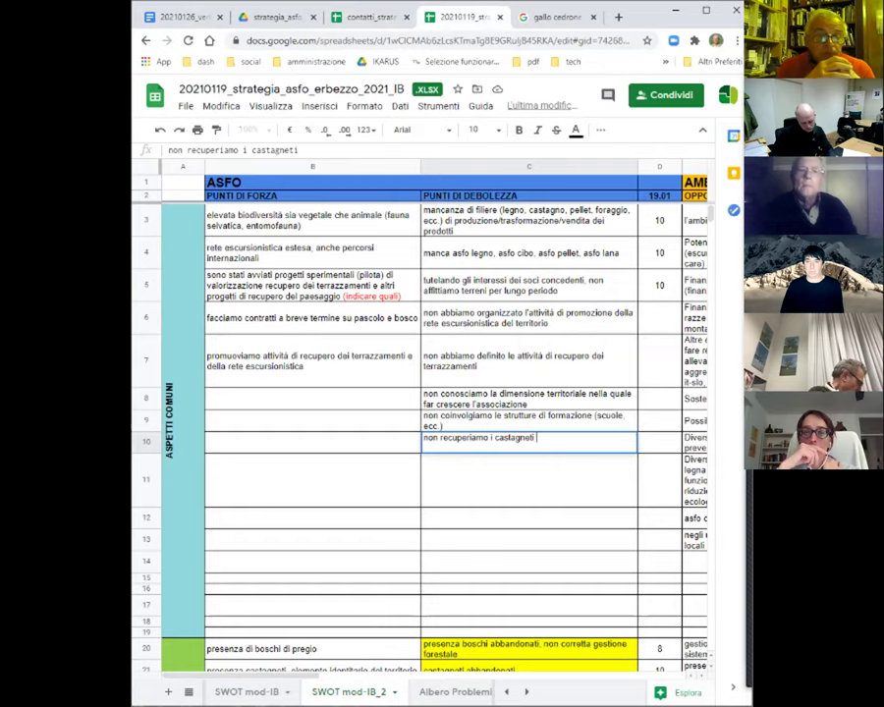
pyautogui.write(' storici')
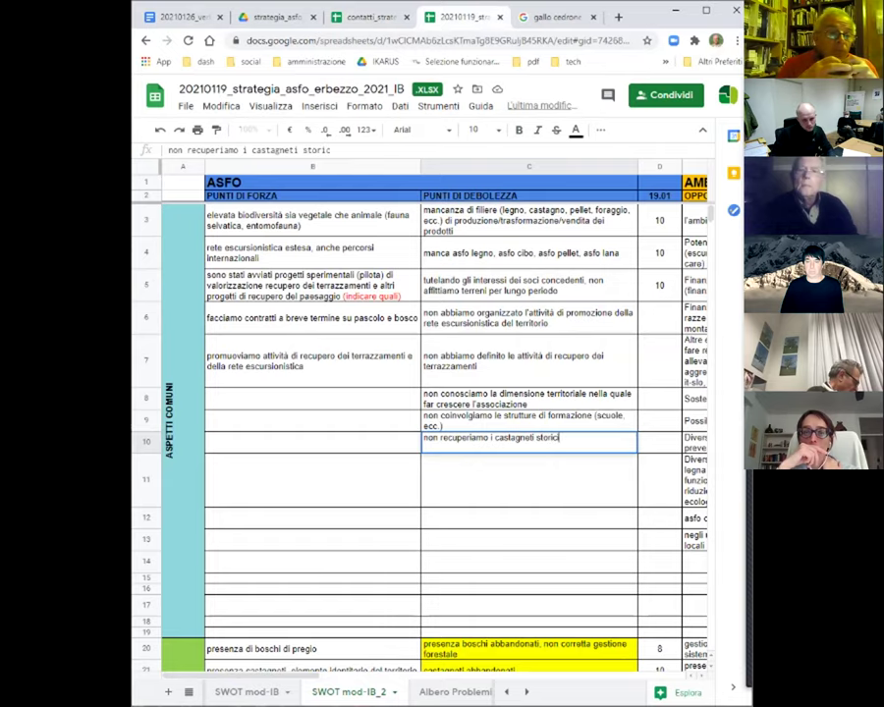
pyautogui.press('Return')
# Step: Add the weakness "non gestiamo il castagneto bosco" in the following row of the common aspects
pyautogui.write('non gestiamo ')
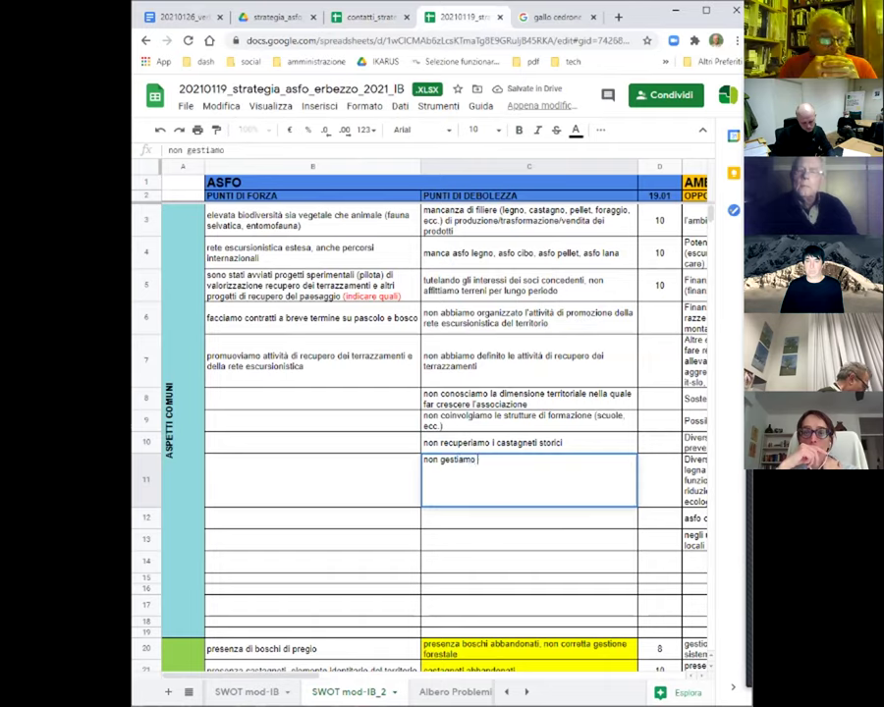
pyautogui.write('il castagne')
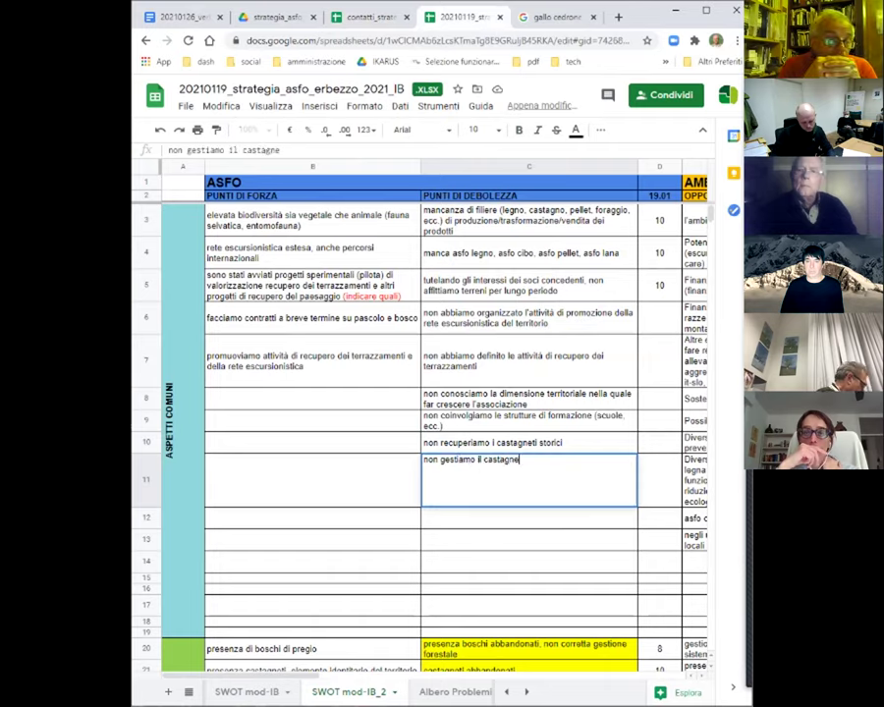
pyautogui.write('to bosco')
pyautogui.press('Return')
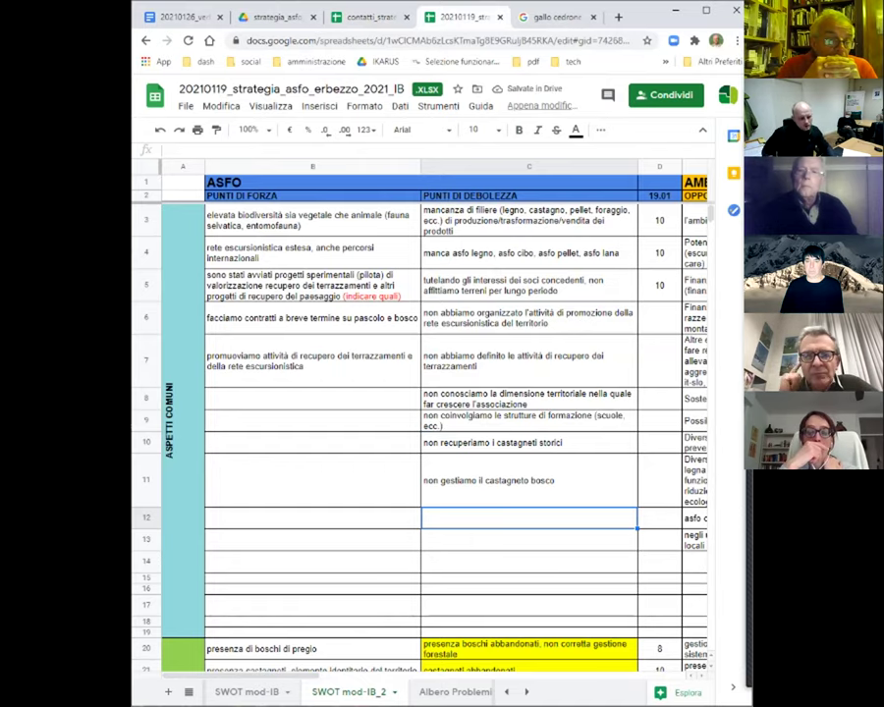
# Step: Return to the Copia di 20210112_IB_albero_obiettivi sheet and select cells D11 to D15 beside pink area B
pyautogui.click(527, 691)
pyautogui.click(526, 691)
pyautogui.click(257, 692)
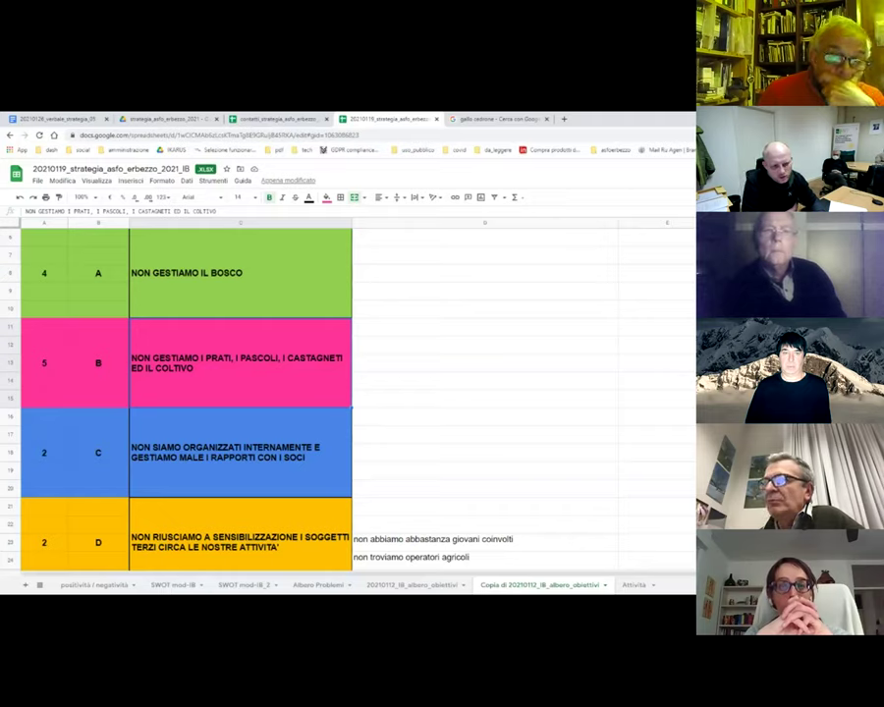
pyautogui.click(485, 398)
pyautogui.keyDown('shift'); pyautogui.click(485, 326); pyautogui.keyUp('shift')
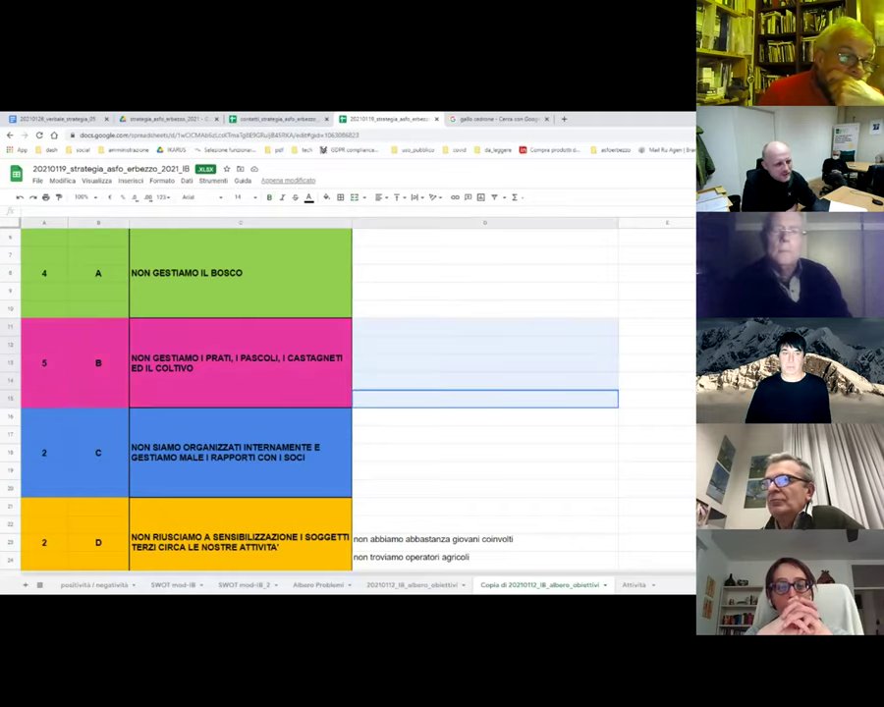